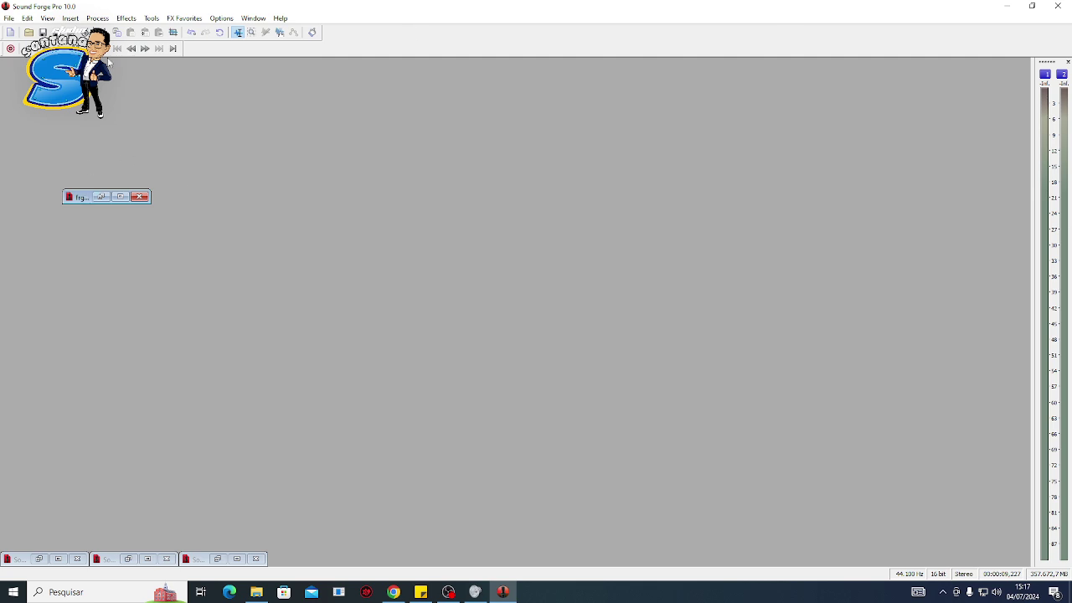
- Start a new audio window and set its channel count to 2 (Stereo)
{"action": "left_click", "coordinate": [8, 18]}
{"action": "left_click", "coordinate": [22, 30]}
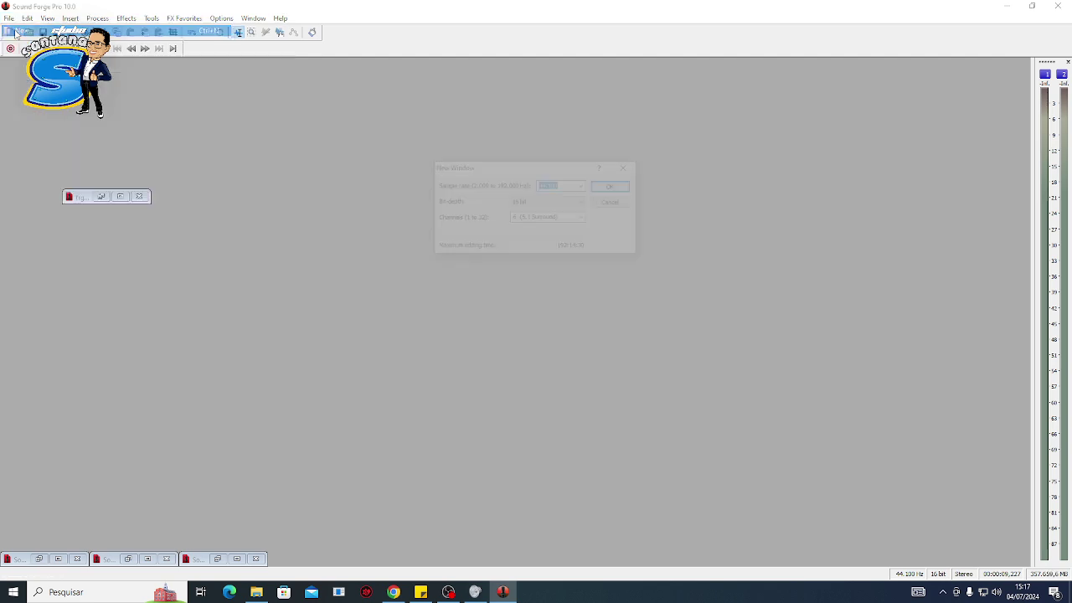
{"action": "left_click", "coordinate": [583, 220]}
{"action": "left_click", "coordinate": [551, 236]}
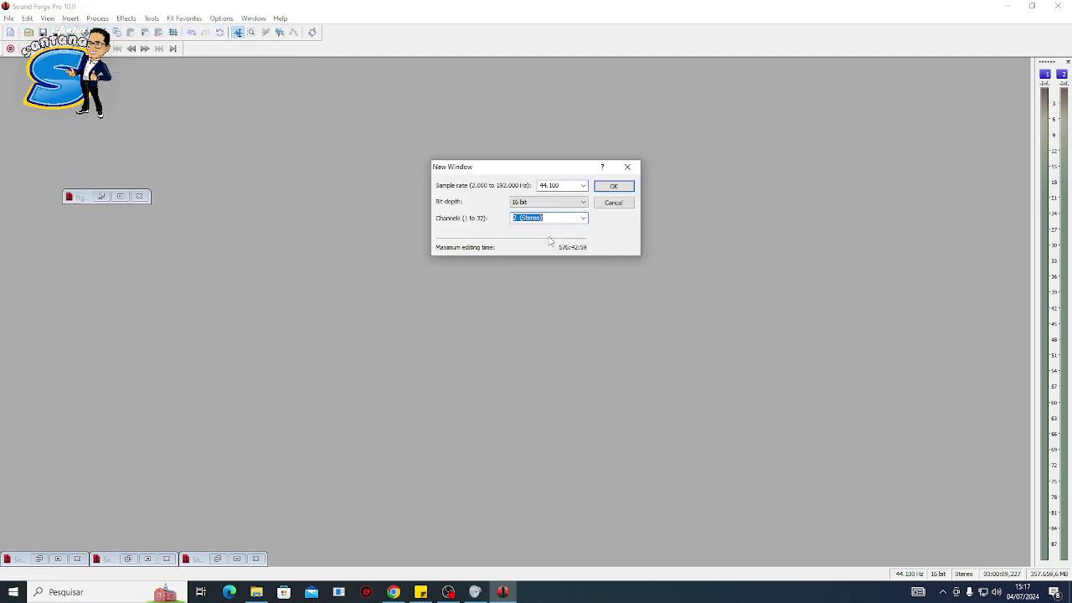
- Try the 1 (Mono), 2 (Stereo), 3 (2.1) and 4 (Quad) channel options for the new audio window
{"action": "left_click", "coordinate": [583, 219]}
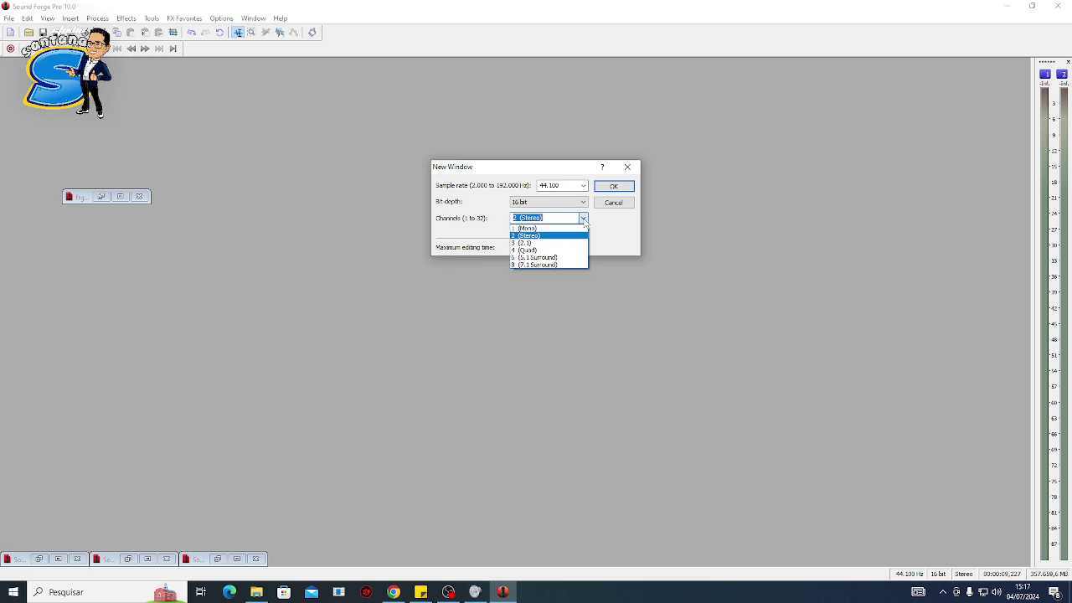
{"action": "left_click", "coordinate": [556, 229]}
{"action": "left_click", "coordinate": [584, 219]}
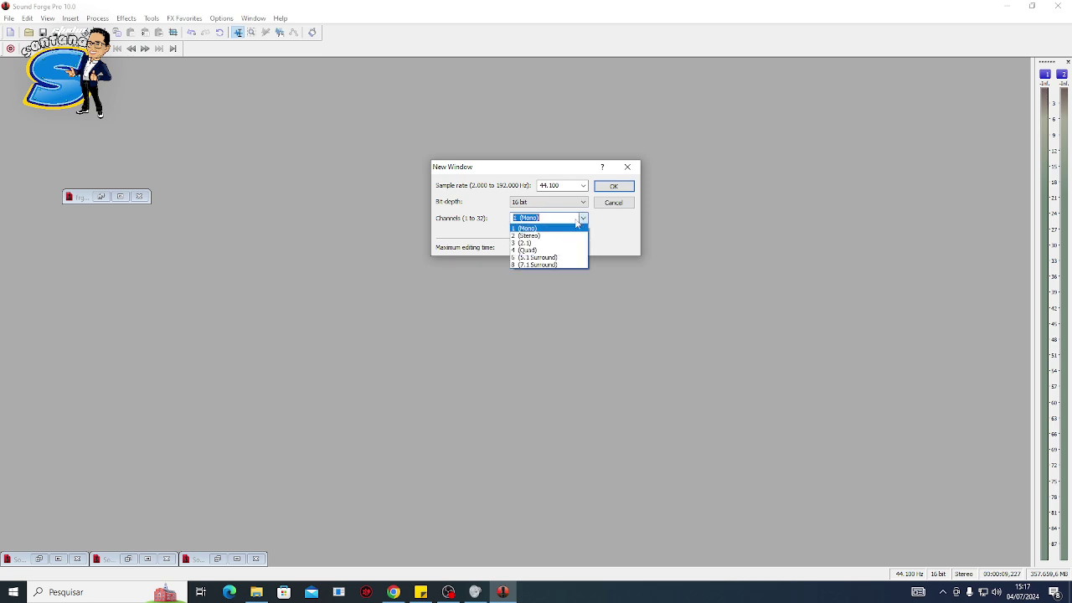
{"action": "left_click", "coordinate": [558, 238]}
{"action": "left_click", "coordinate": [584, 220]}
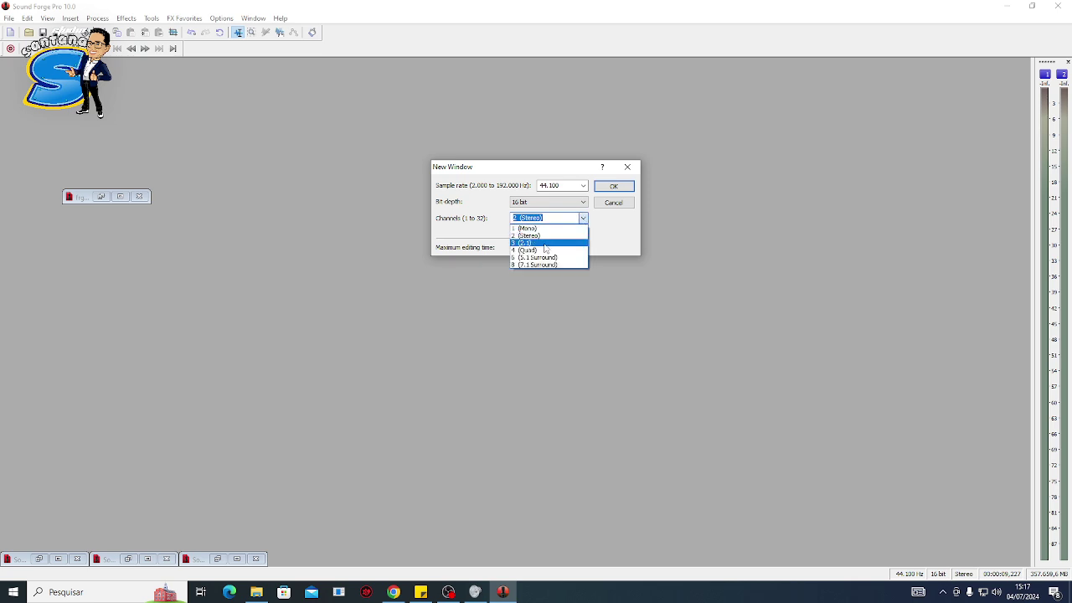
{"action": "left_click", "coordinate": [545, 243]}
{"action": "left_click", "coordinate": [584, 218]}
{"action": "left_click", "coordinate": [541, 249]}
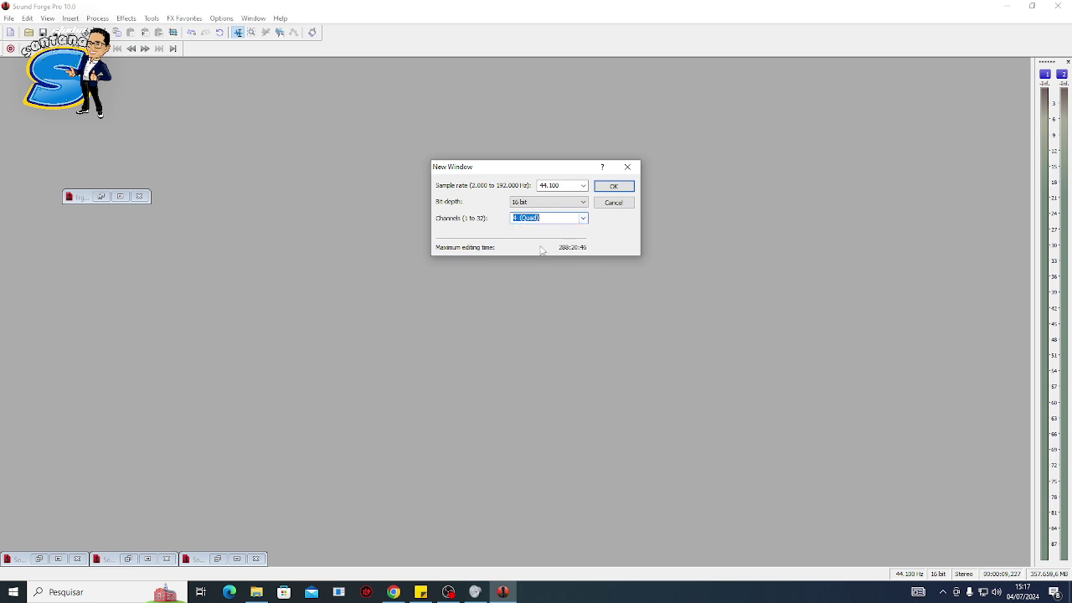
- Create the new audio window with 6 (5.1 Surround) channels and shift it slightly to the right in the workspace
{"action": "left_click", "coordinate": [584, 218]}
{"action": "left_click", "coordinate": [539, 261]}
{"action": "left_click", "coordinate": [584, 219]}
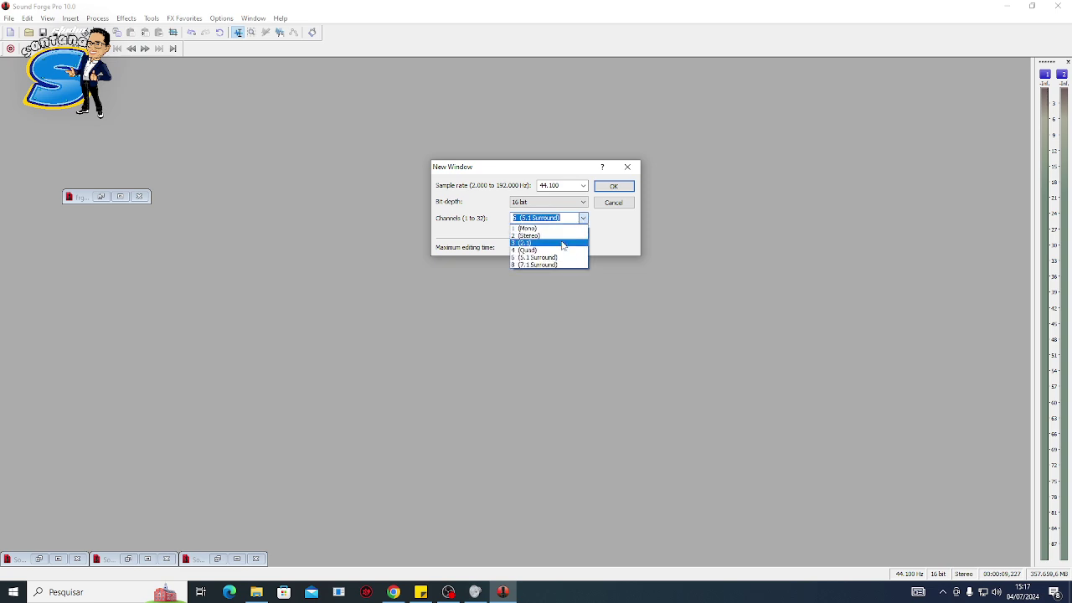
{"action": "left_click", "coordinate": [538, 257]}
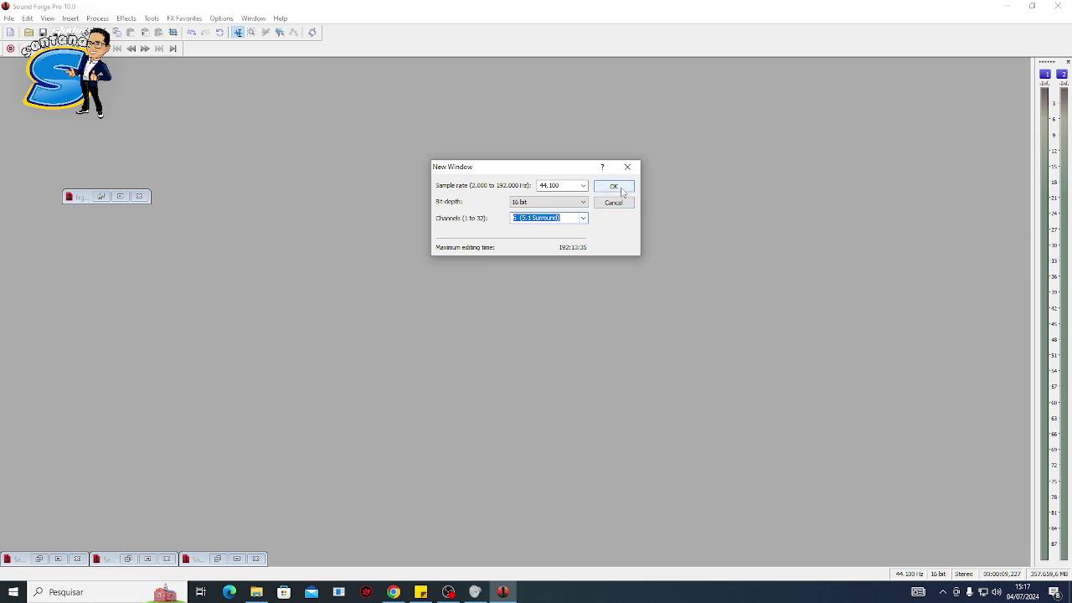
{"action": "left_click", "coordinate": [614, 186]}
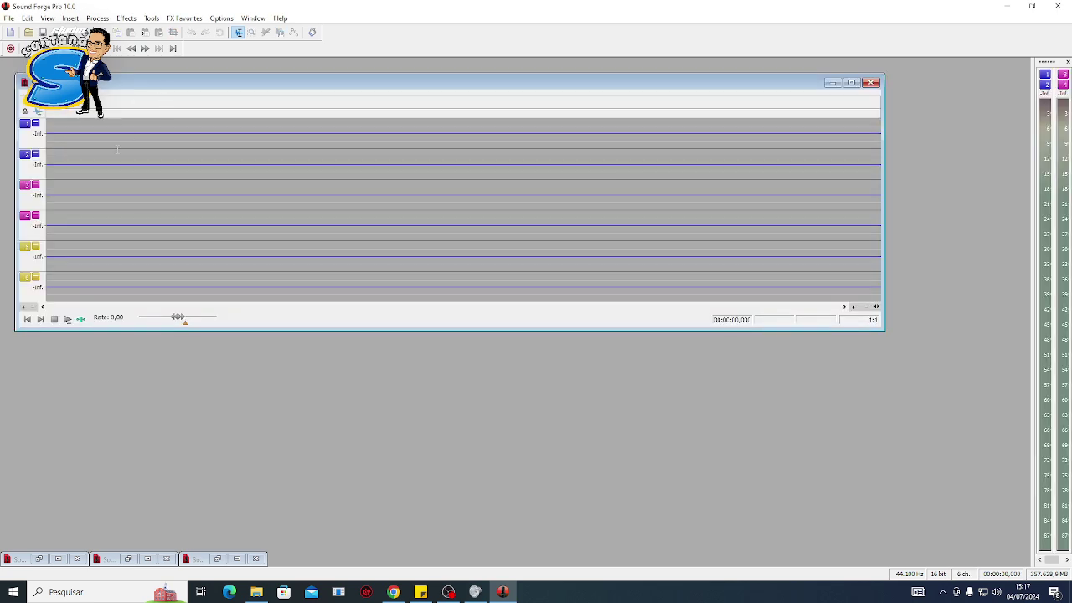
{"action": "left_click_drag", "start_coordinate": [189, 86], "coordinate": [237, 86]}
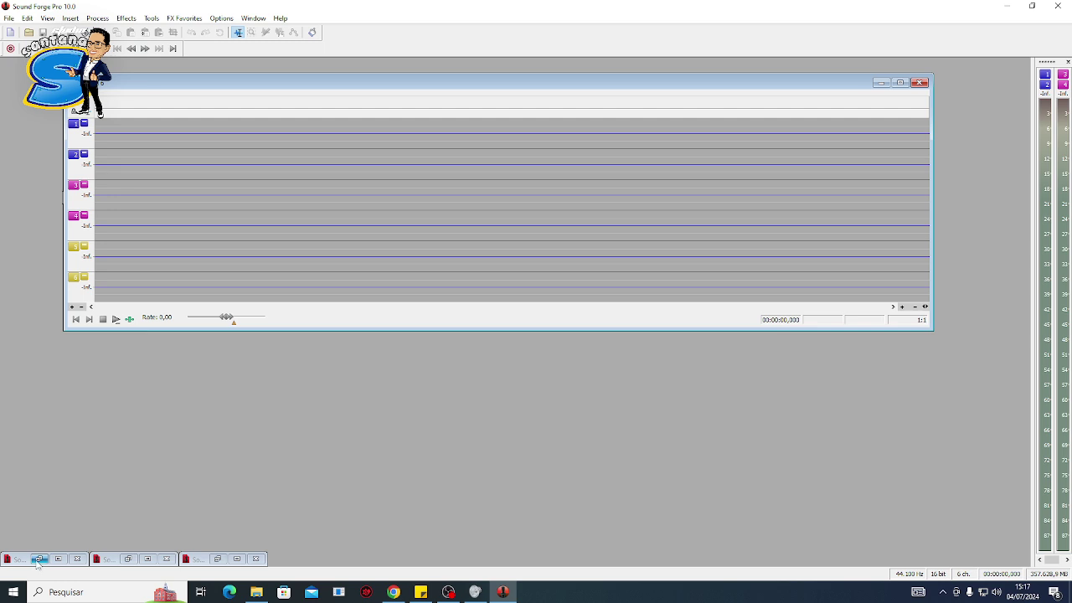
- Mix the entire Sound 4 audio into channels 3-4 of the six-channel window from its start, and minimize Sound 4
{"action": "left_click", "coordinate": [129, 558]}
{"action": "double_click", "coordinate": [494, 320]}
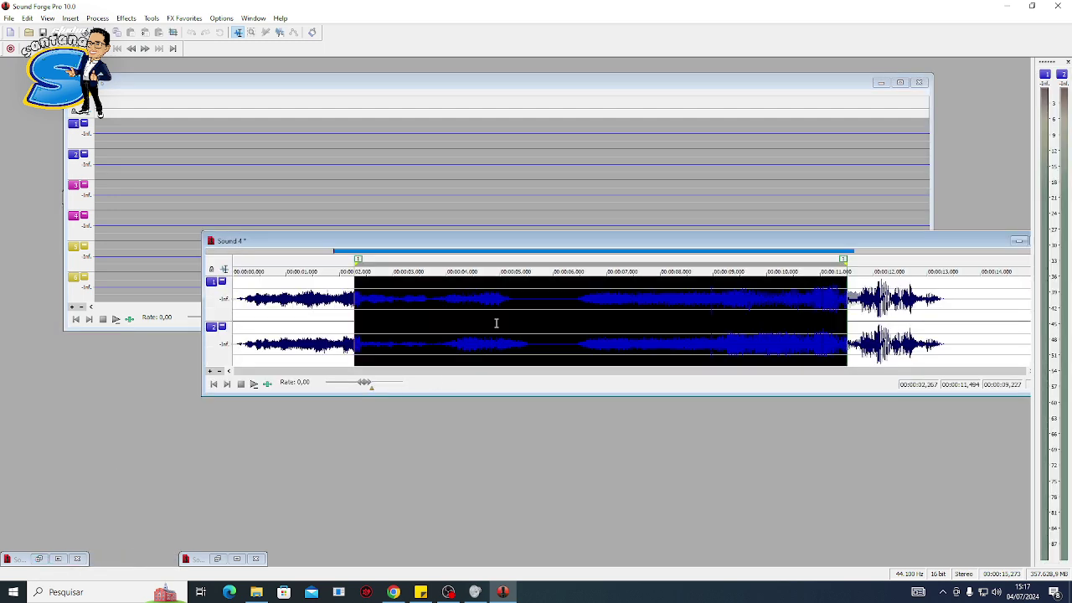
{"action": "key", "text": "ctrl+a"}
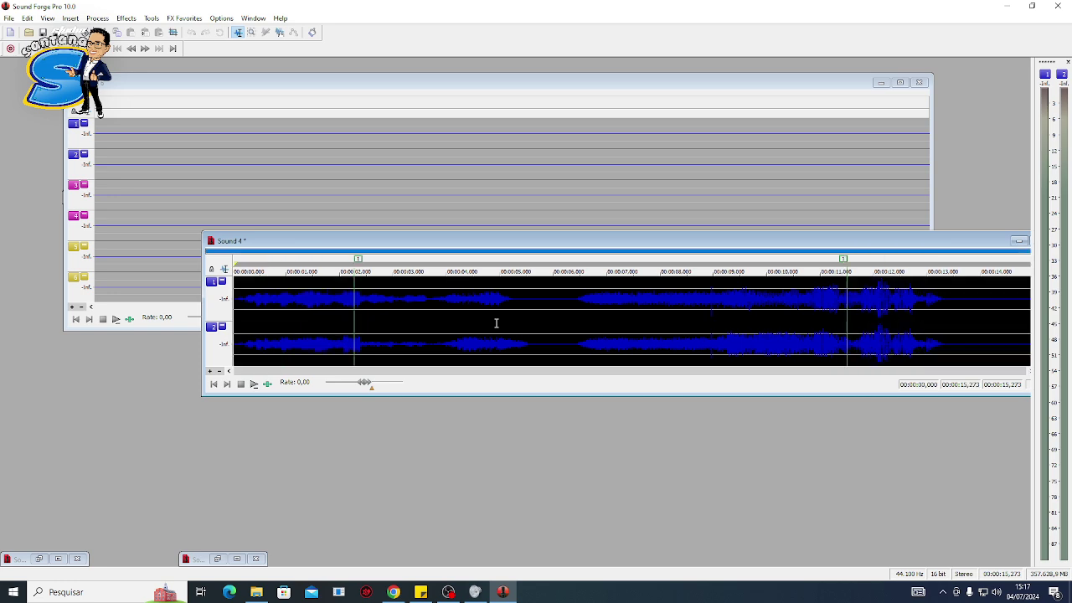
{"action": "left_click_drag", "start_coordinate": [438, 243], "coordinate": [400, 368]}
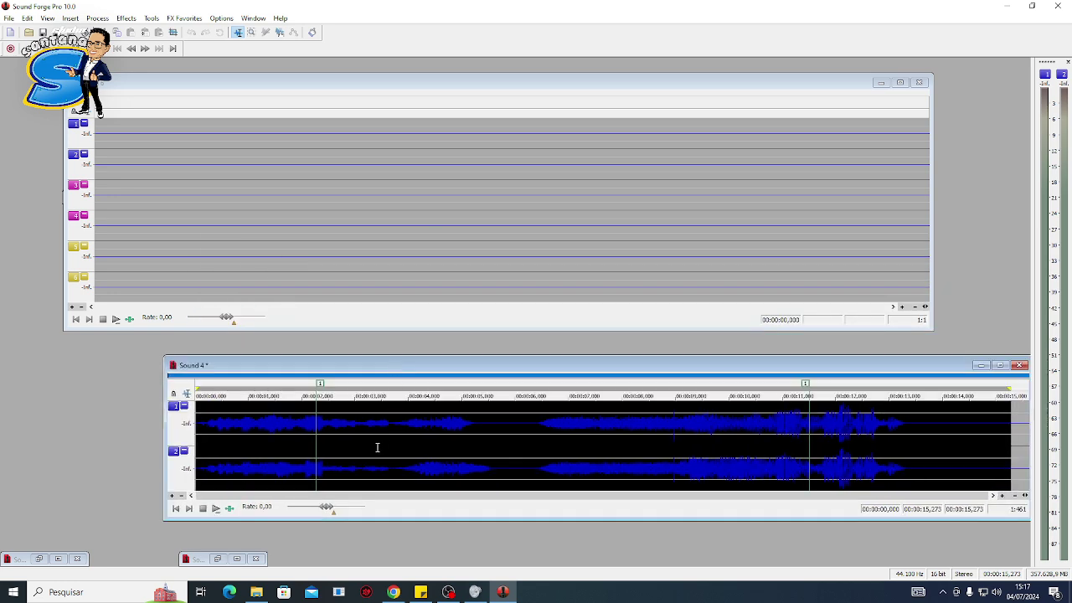
{"action": "left_click_drag", "start_coordinate": [377, 448], "coordinate": [303, 222]}
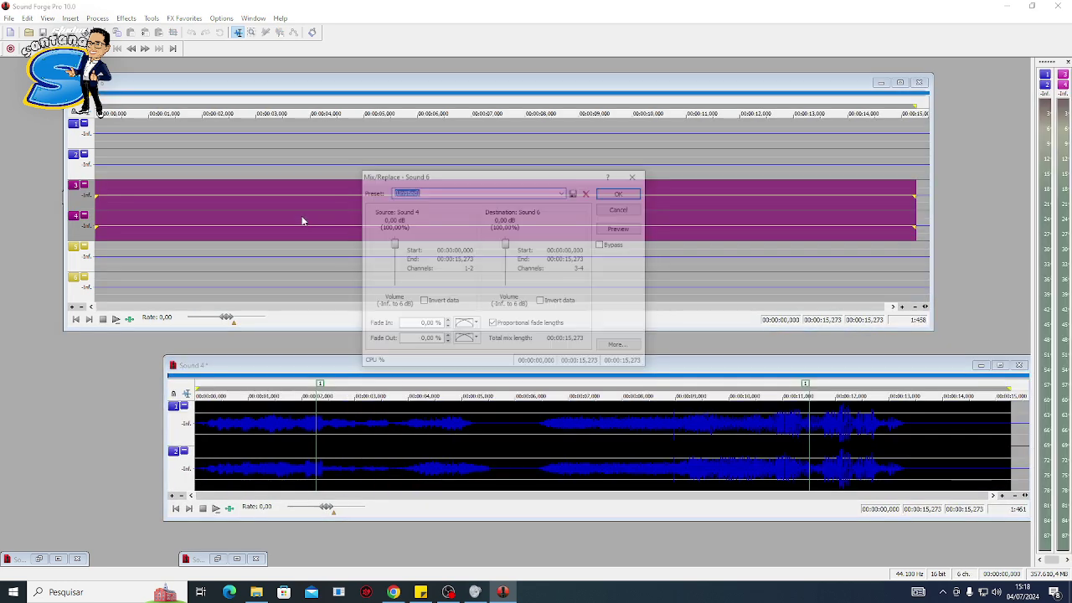
{"action": "left_click", "coordinate": [622, 193]}
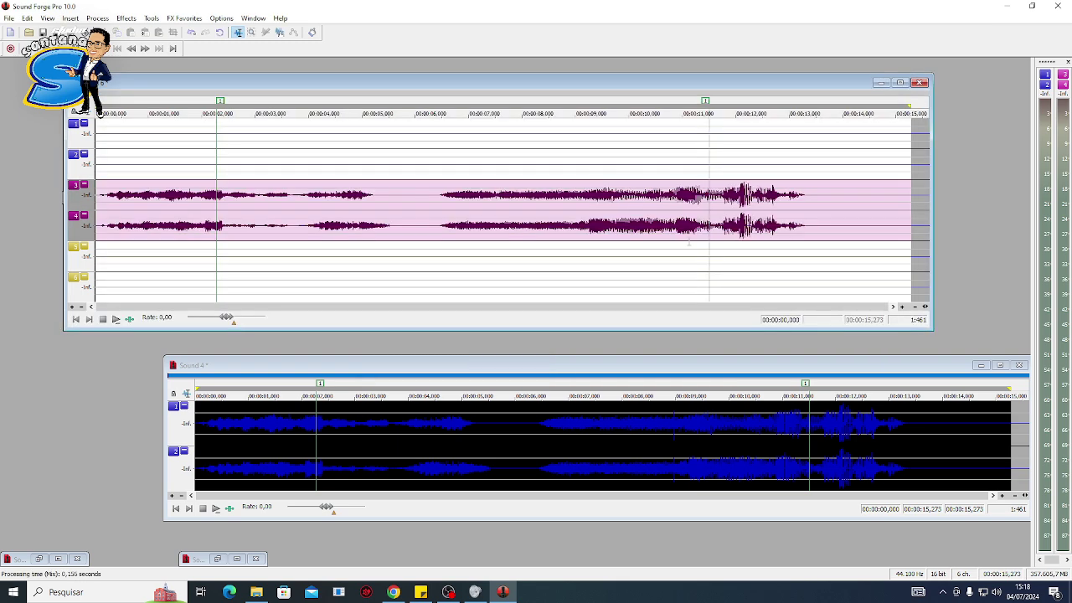
{"action": "left_click", "coordinate": [980, 365]}
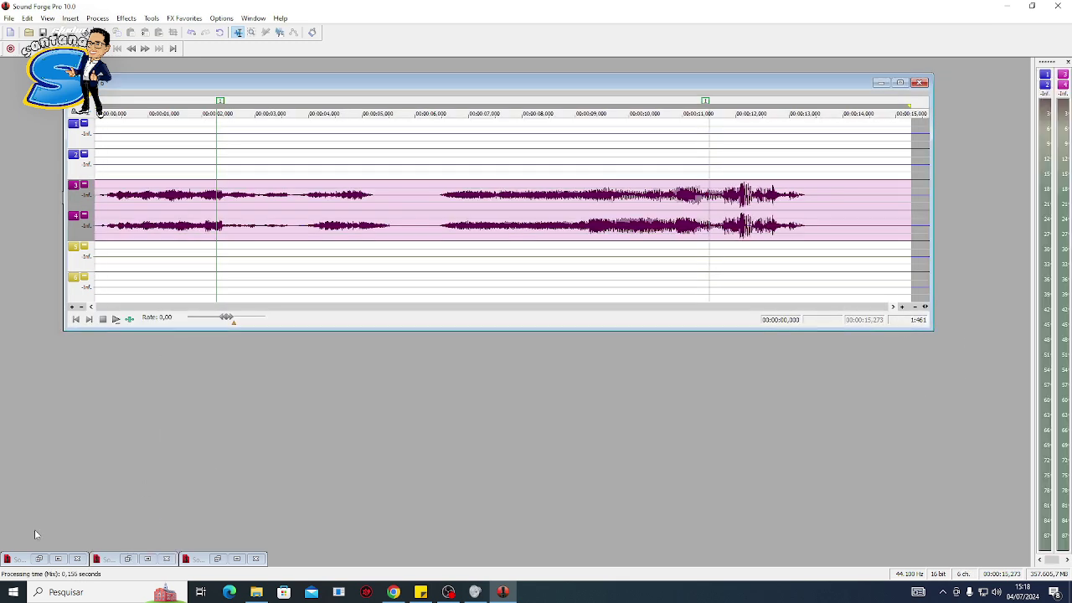
- Mix the entire Sound 3 audio into channels 1-2 of the six-channel window starting at 00:00:02,267, and minimize Sound 3
{"action": "left_click", "coordinate": [38, 558]}
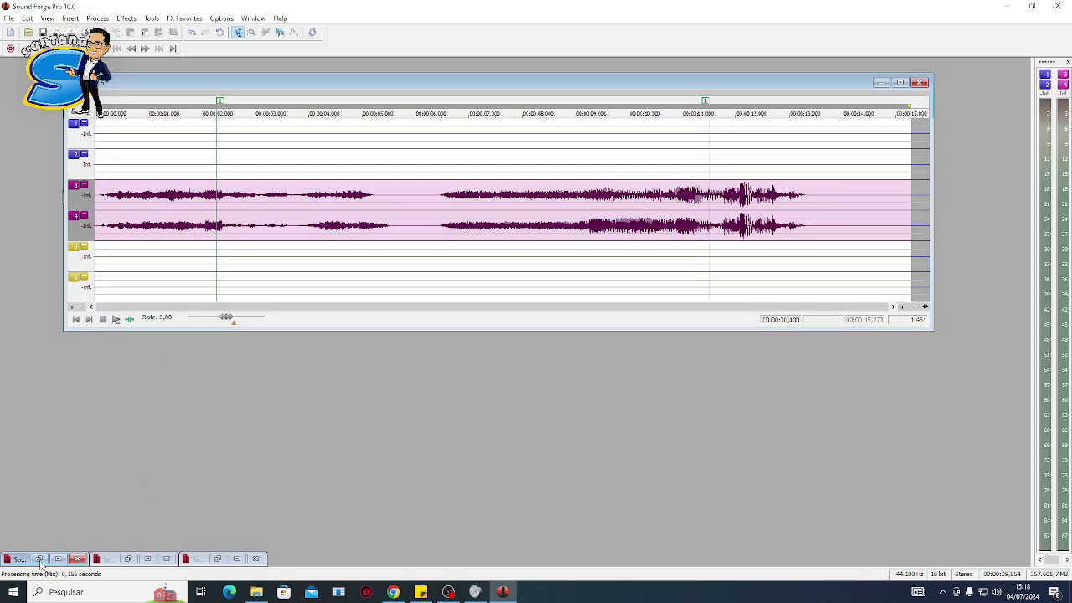
{"action": "key", "text": "ctrl+a"}
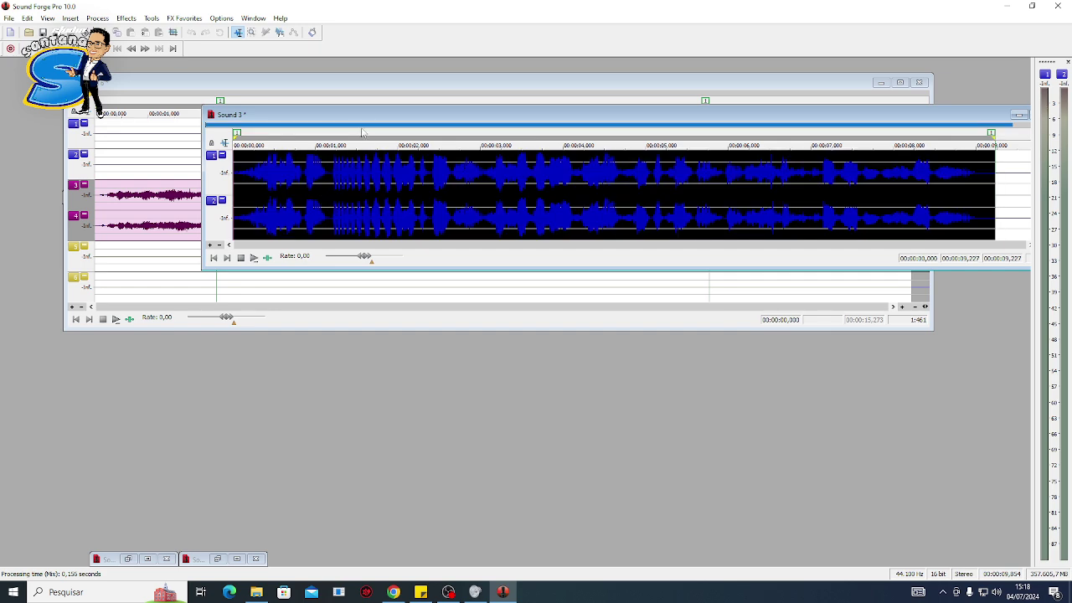
{"action": "left_click_drag", "start_coordinate": [365, 121], "coordinate": [335, 366]}
{"action": "left_click_drag", "start_coordinate": [313, 439], "coordinate": [212, 150]}
{"action": "left_click", "coordinate": [622, 192]}
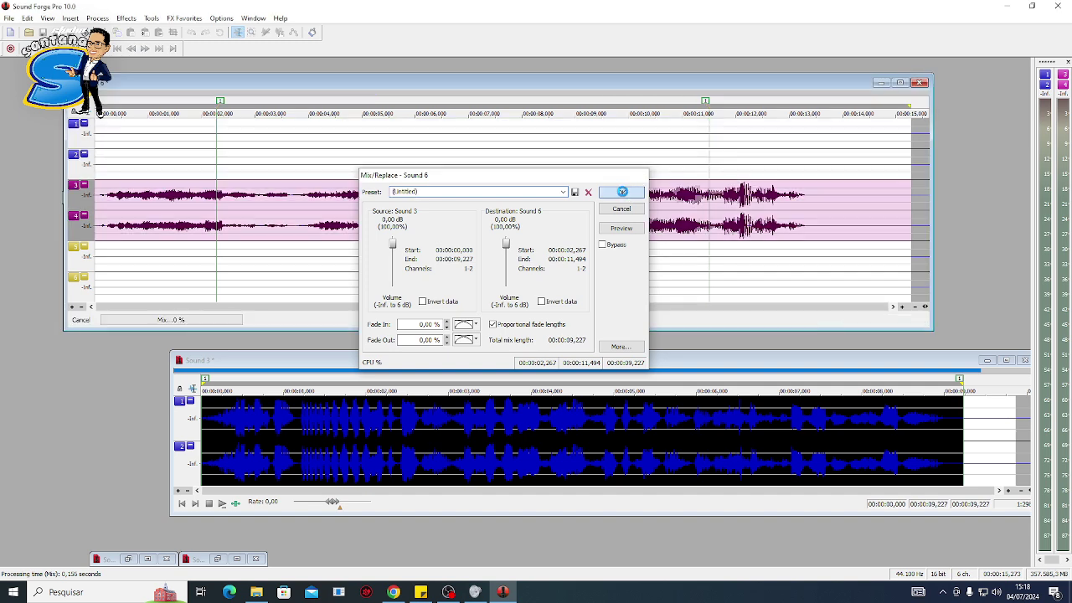
{"action": "left_click", "coordinate": [986, 360]}
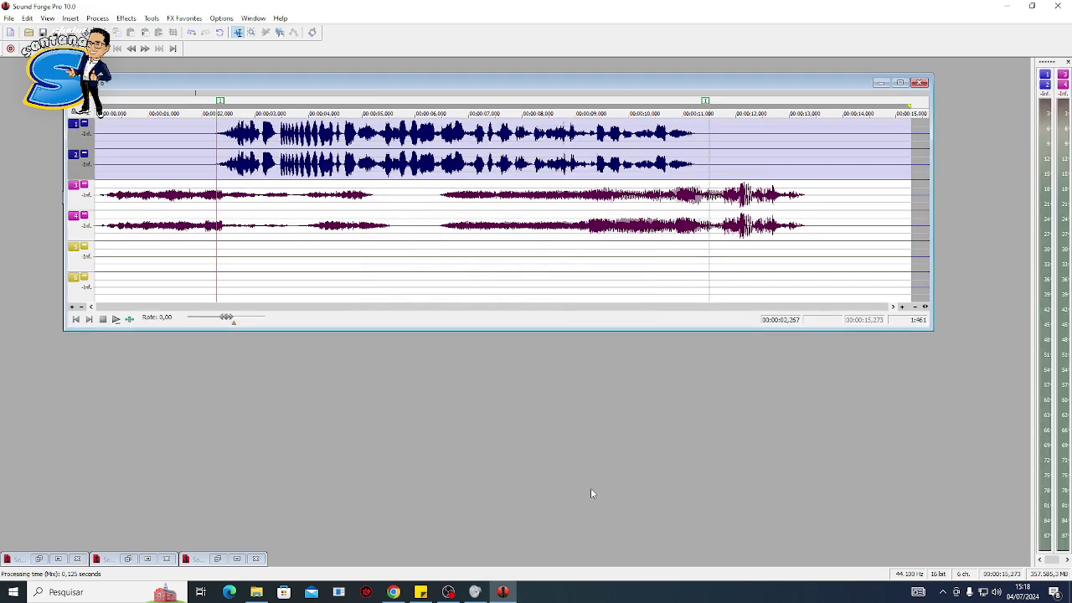
- Mix the entire Sound 5 audio into channels 5-6 of the six-channel window from its start, and minimize Sound 5
{"action": "left_click", "coordinate": [217, 559]}
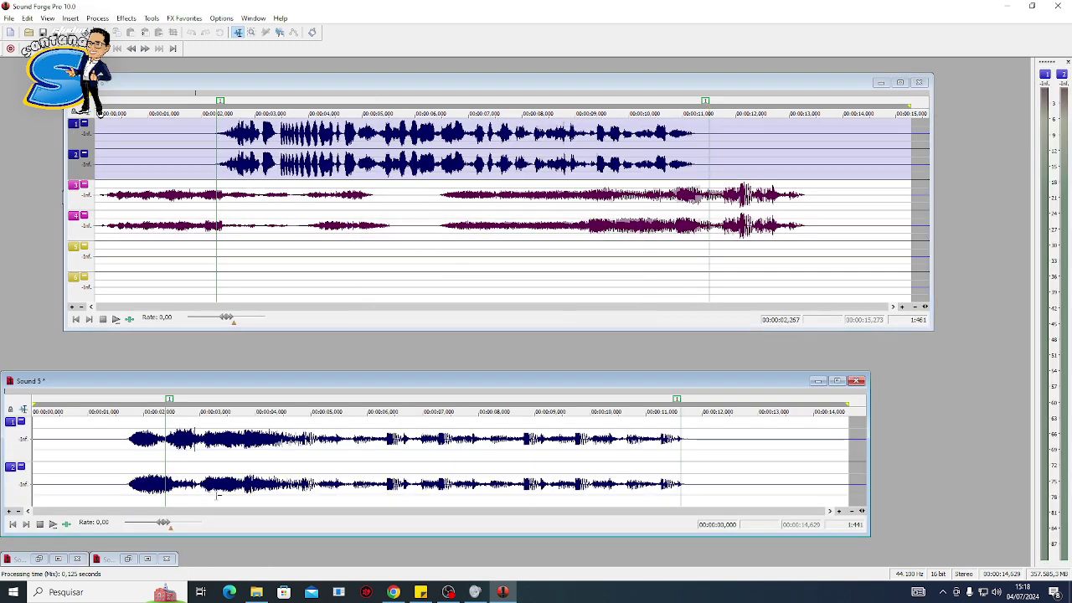
{"action": "double_click", "coordinate": [224, 465]}
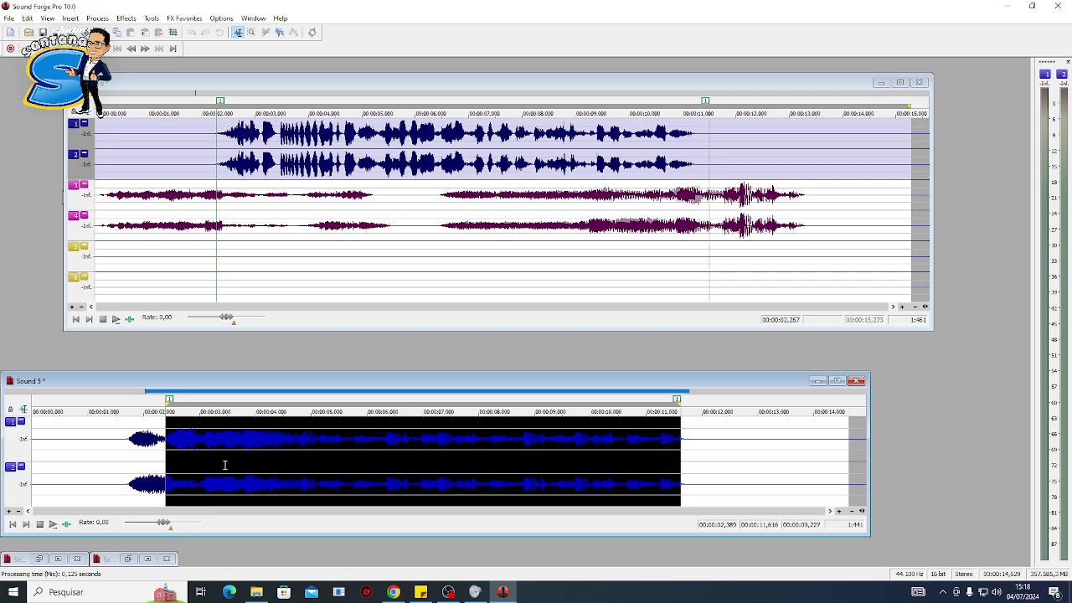
{"action": "left_click", "coordinate": [224, 465]}
{"action": "left_click_drag", "start_coordinate": [224, 465], "coordinate": [92, 287]}
{"action": "left_click", "coordinate": [619, 193]}
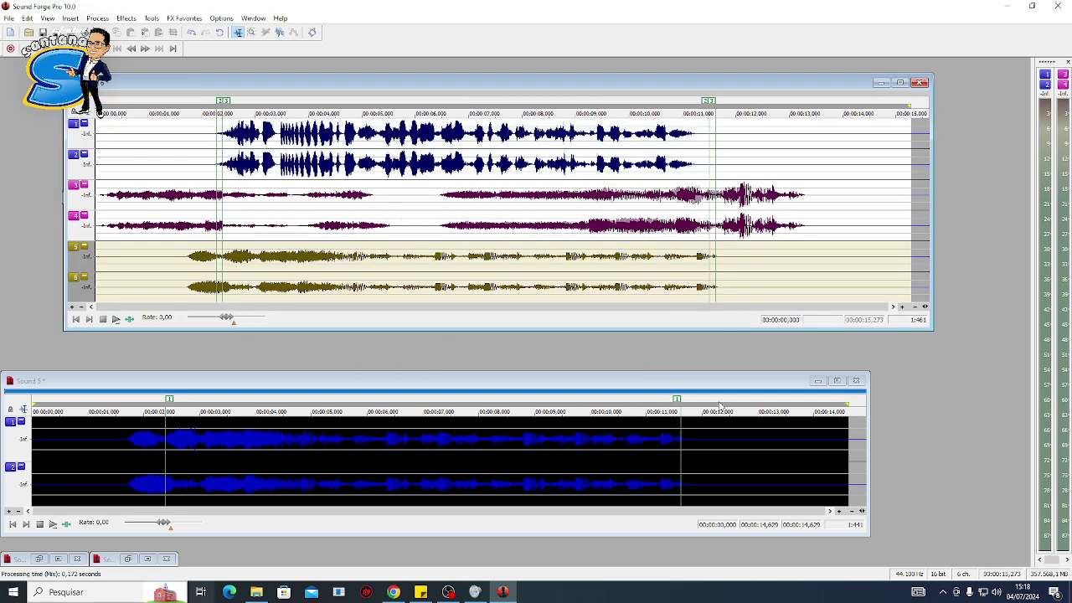
{"action": "left_click", "coordinate": [818, 381]}
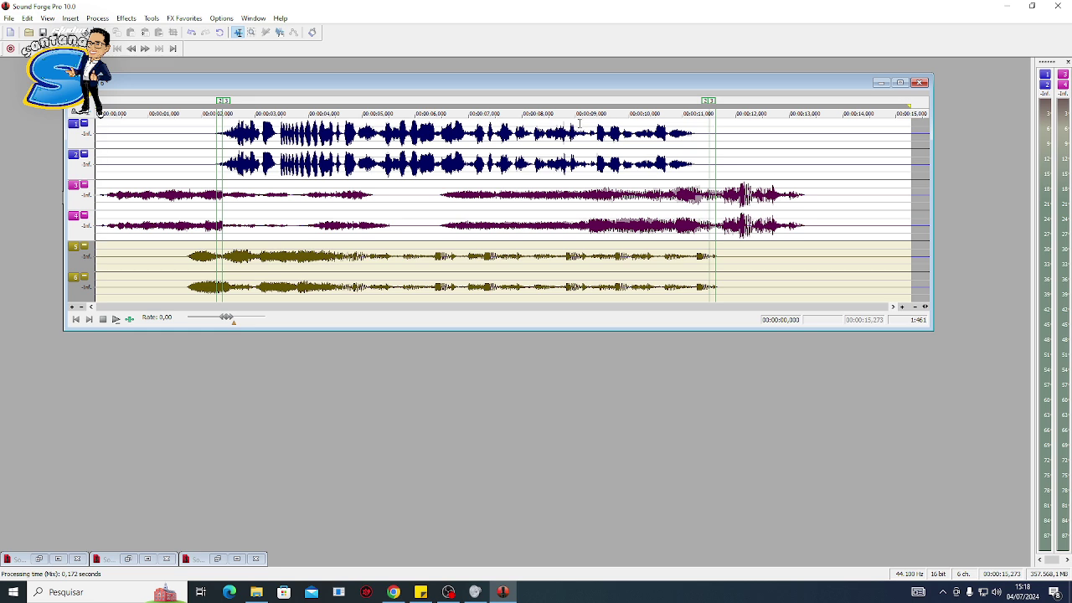
- Play the six-channel mix from near its beginning to hear the three layers together
{"action": "left_click", "coordinate": [105, 149]}
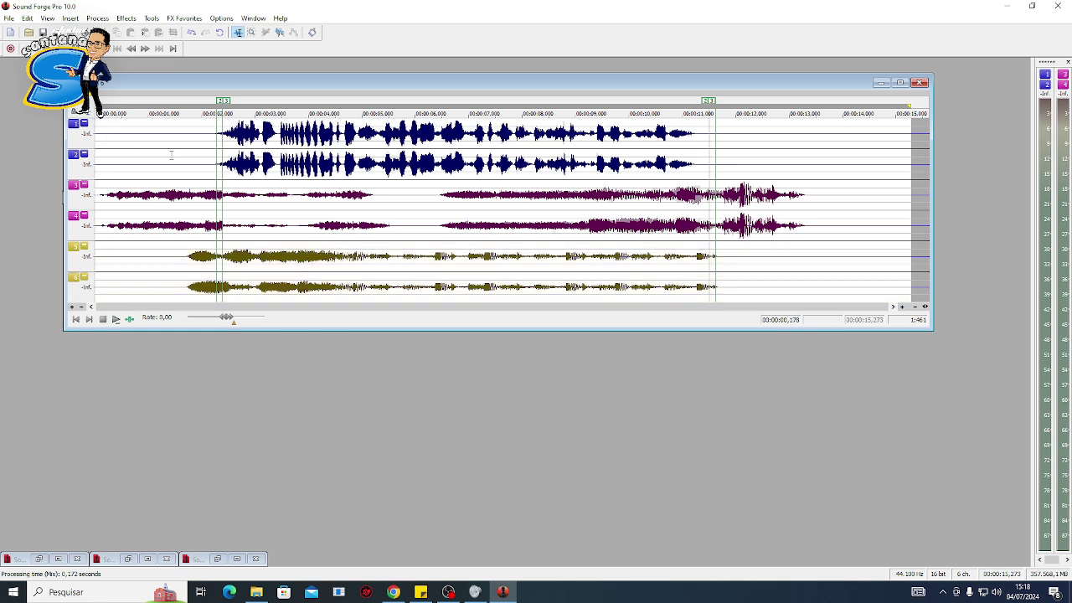
{"action": "key", "text": "space"}
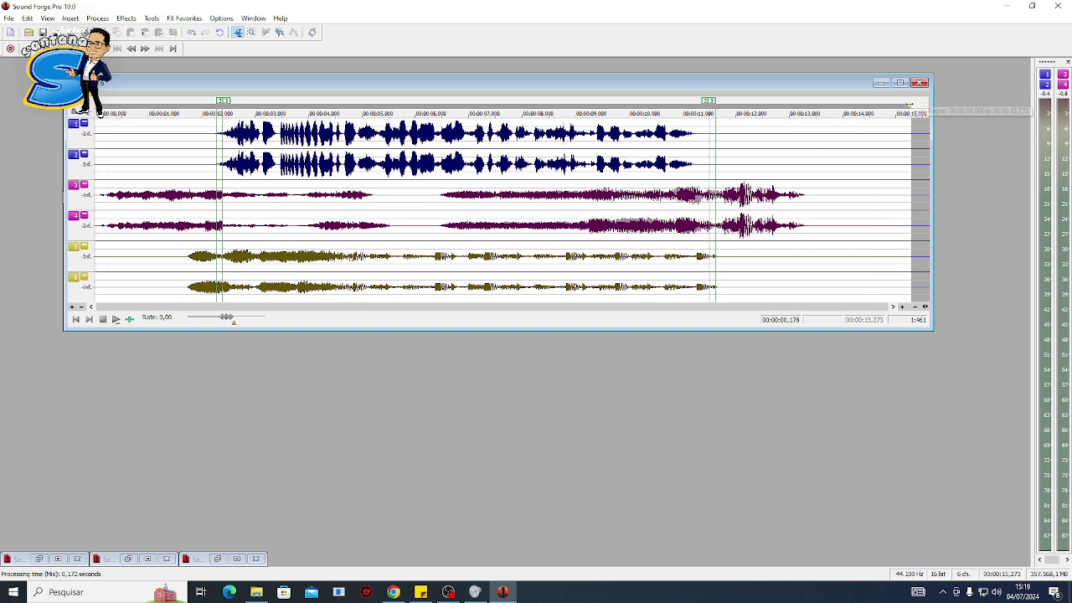
- Delete the silent tail of all six channels from about 13.35 seconds to the end
{"action": "mouse_move", "coordinate": [909, 106]}
{"action": "left_mouse_down"}
{"action": "mouse_move", "coordinate": [821, 108]}
{"action": "mouse_move", "coordinate": [812, 117]}
{"action": "left_mouse_up"}
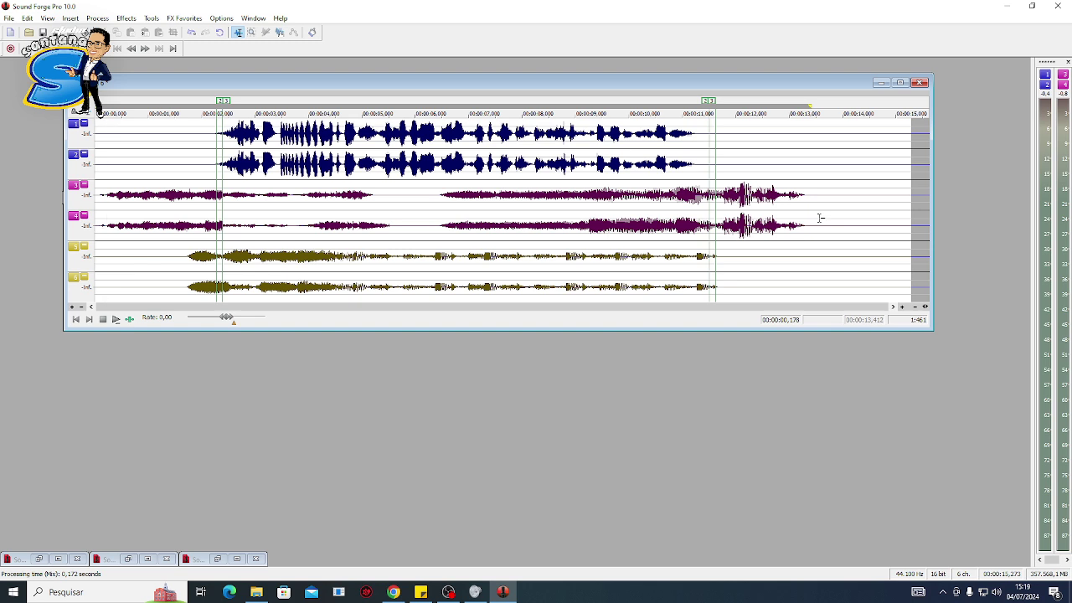
{"action": "left_click_drag", "start_coordinate": [810, 170], "coordinate": [983, 282]}
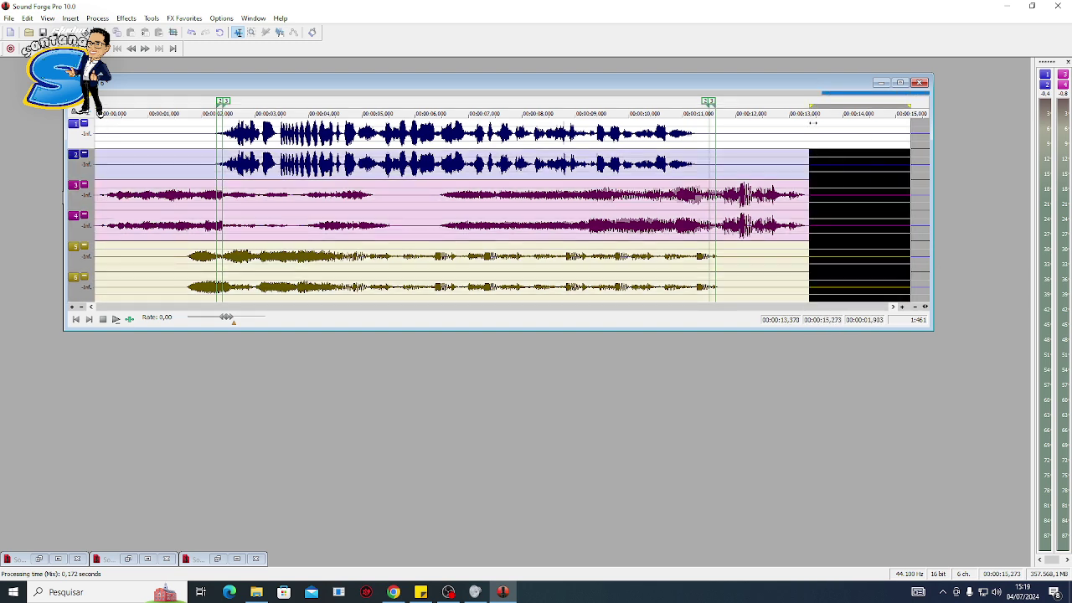
{"action": "left_click_drag", "start_coordinate": [812, 124], "coordinate": [807, 382]}
{"action": "key", "text": "Delete"}
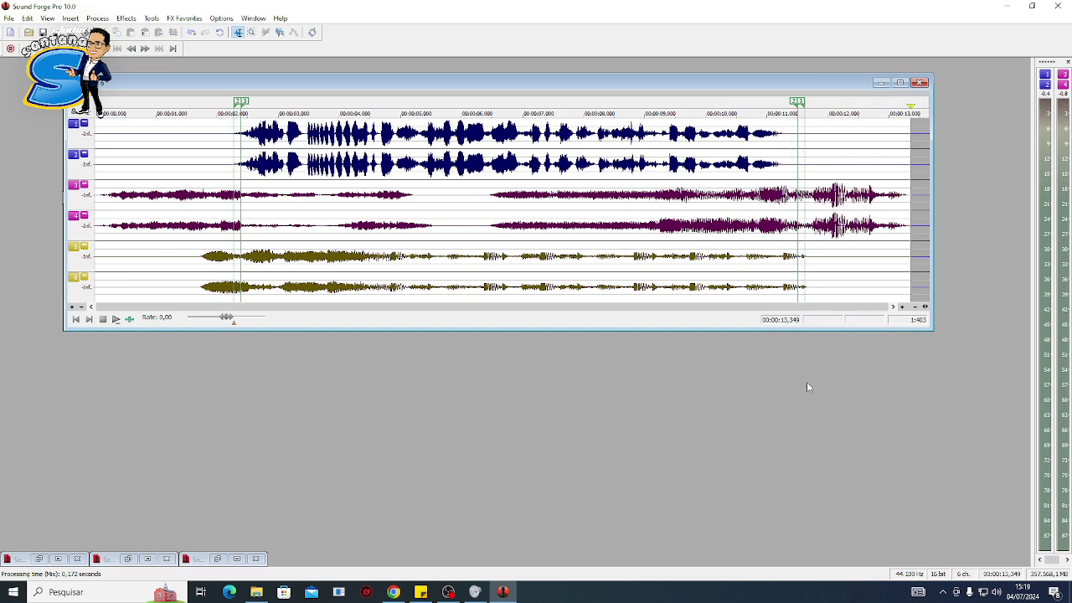
- Play the trimmed mix from about 1.3 seconds and stop the playback
{"action": "left_click", "coordinate": [173, 155]}
{"action": "left_click", "coordinate": [116, 319]}
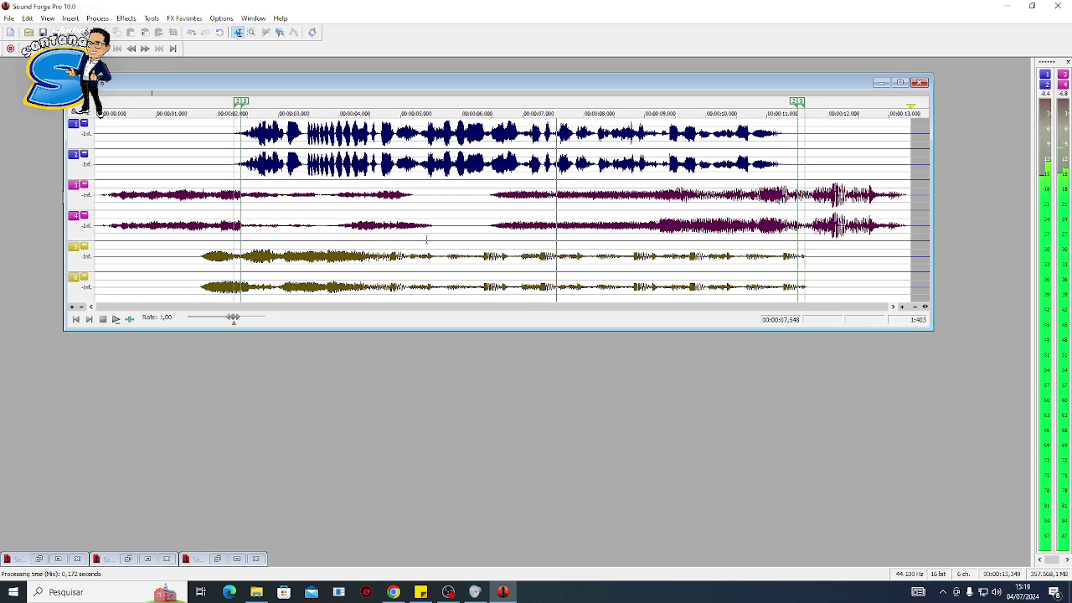
{"action": "key", "text": "space"}
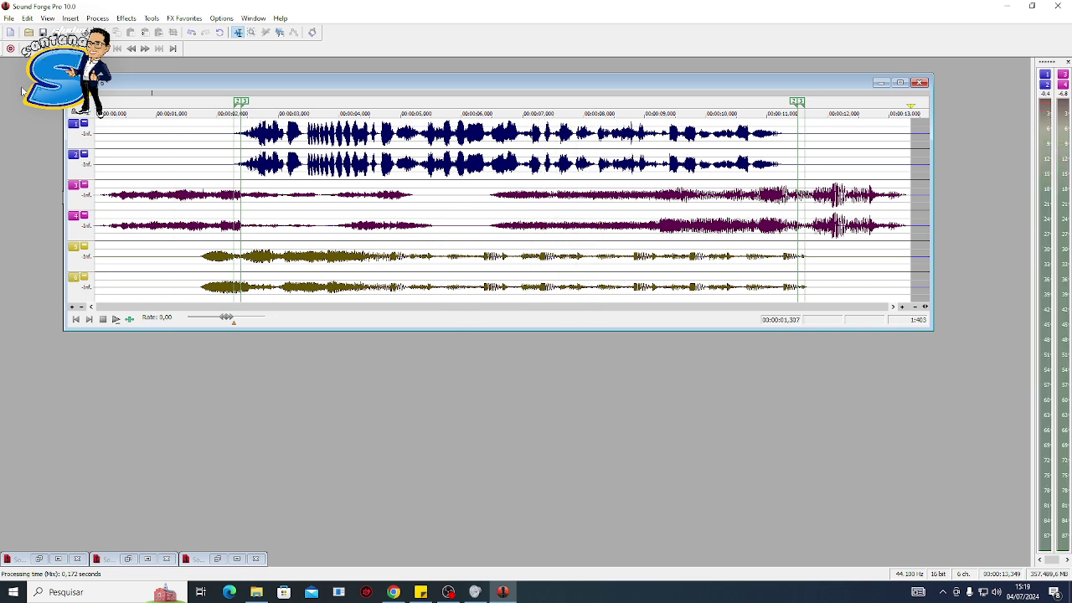
{"action": "left_click", "coordinate": [175, 227]}
- Open the sound effect wow from the Expressões folder inside EFEITO SONORO
{"action": "left_click", "coordinate": [28, 32]}
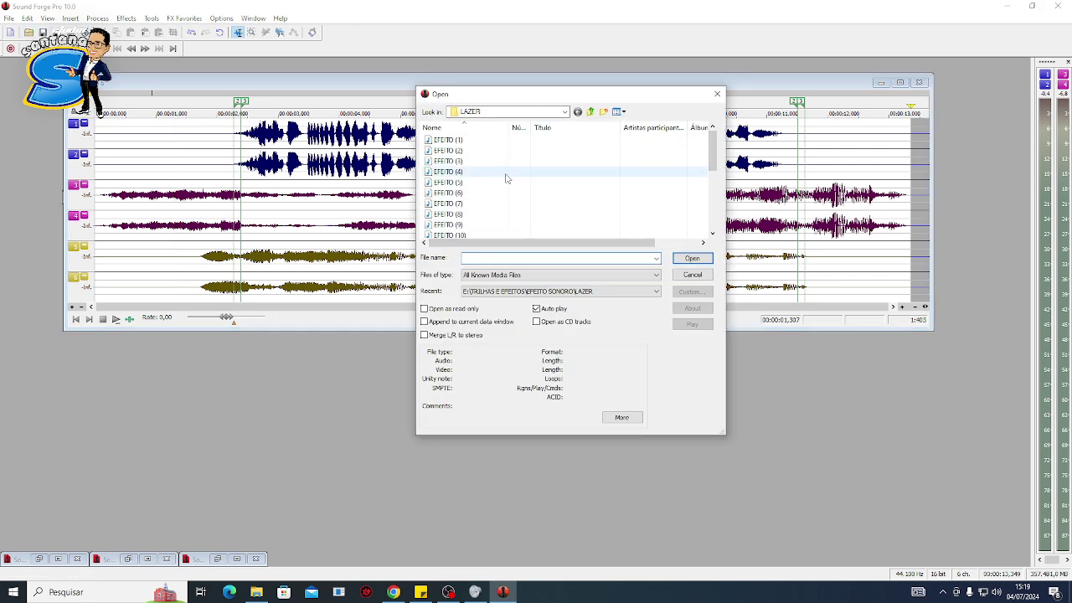
{"action": "scroll", "coordinate": [502, 177], "scroll_direction": "down", "scroll_amount": 5}
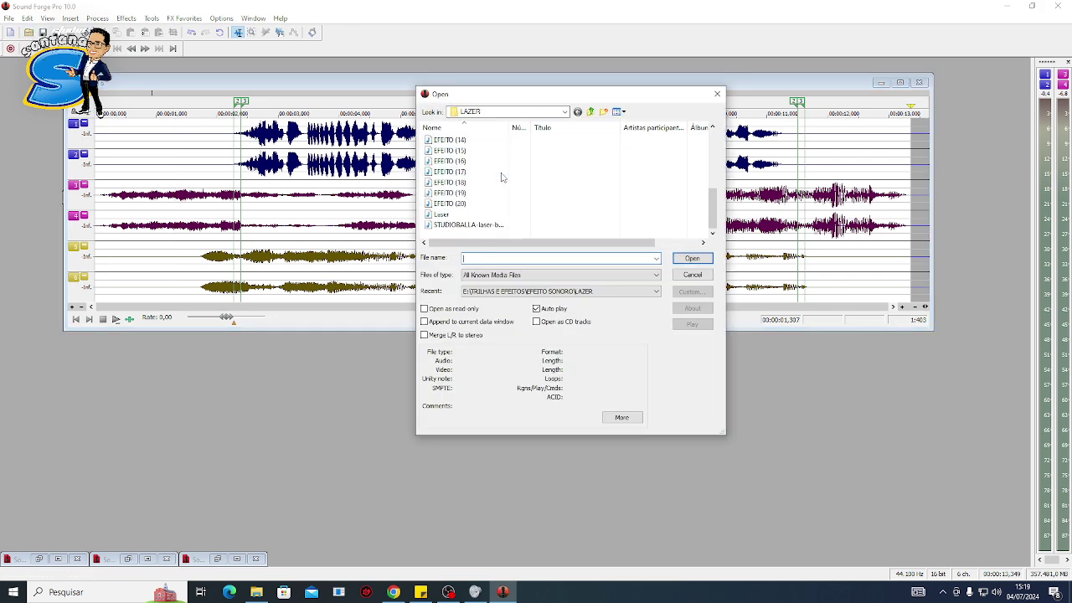
{"action": "left_click", "coordinate": [590, 112]}
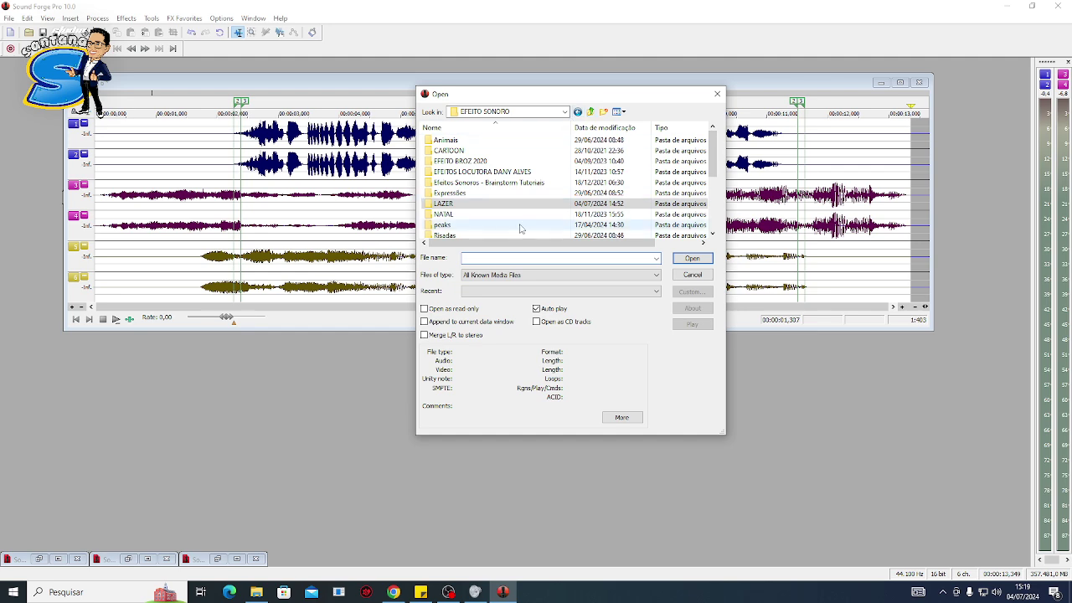
{"action": "left_click", "coordinate": [447, 195]}
{"action": "double_click", "coordinate": [447, 193]}
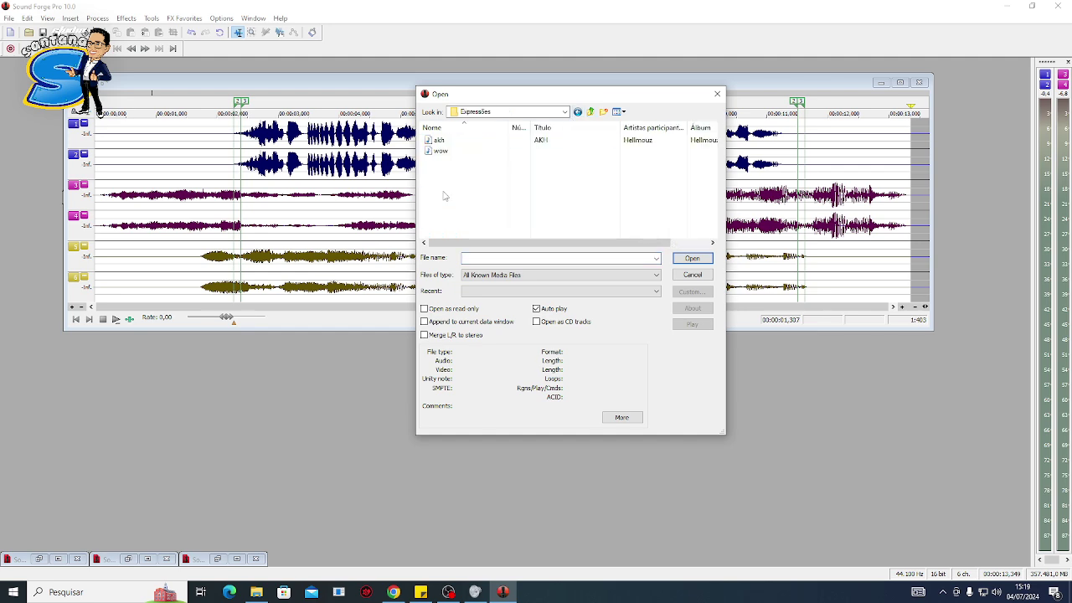
{"action": "left_click", "coordinate": [441, 151]}
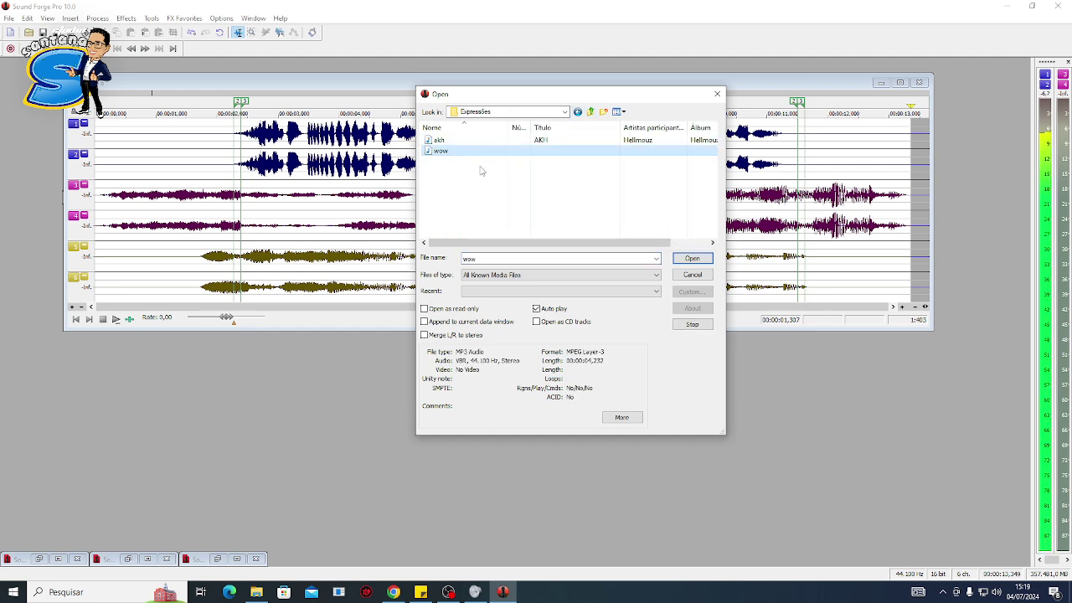
{"action": "left_click", "coordinate": [692, 258]}
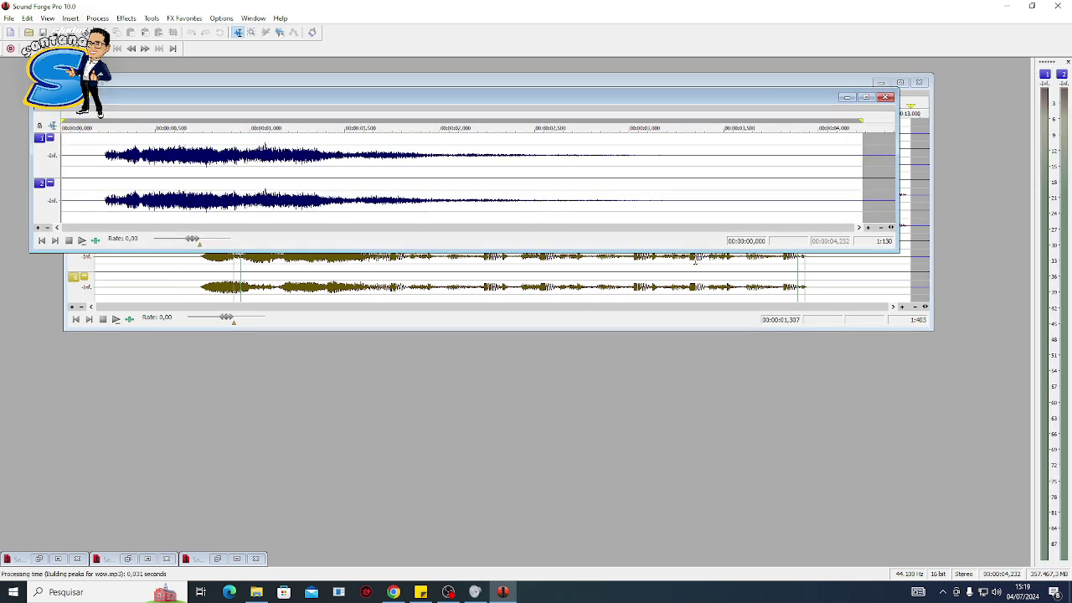
- Narrow the wow.mp3 window, place it below the six-channel mix, and select its entire waveform
{"action": "left_click_drag", "start_coordinate": [883, 174], "coordinate": [421, 174]}
{"action": "left_click_drag", "start_coordinate": [323, 98], "coordinate": [692, 357]}
{"action": "double_click", "coordinate": [573, 440]}
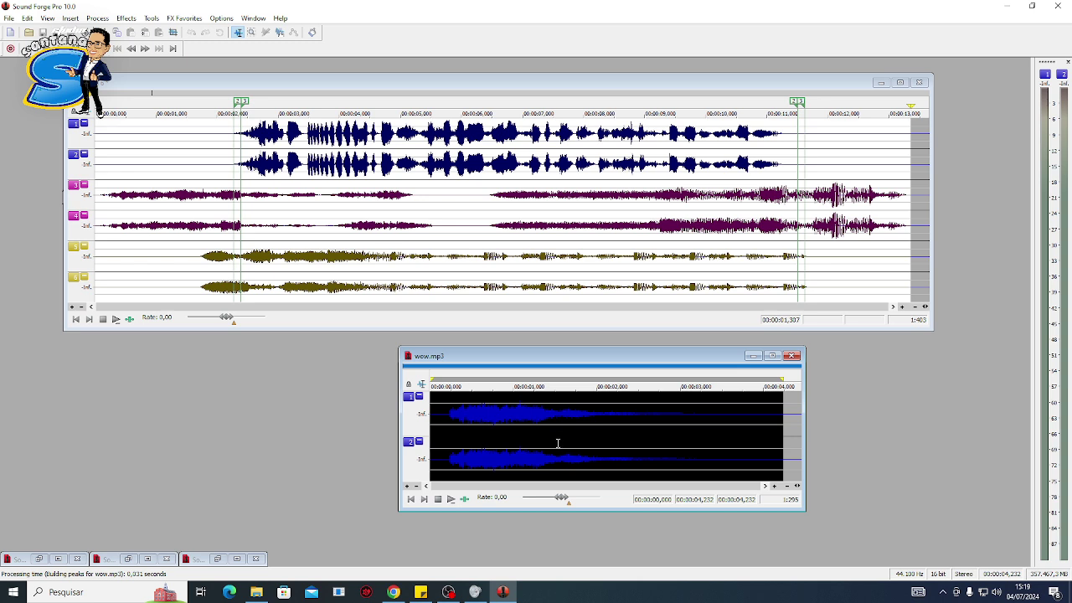
- Play the six-channel mix from its start for a few seconds and stop the playback
{"action": "left_click", "coordinate": [76, 321]}
{"action": "key", "text": "space"}
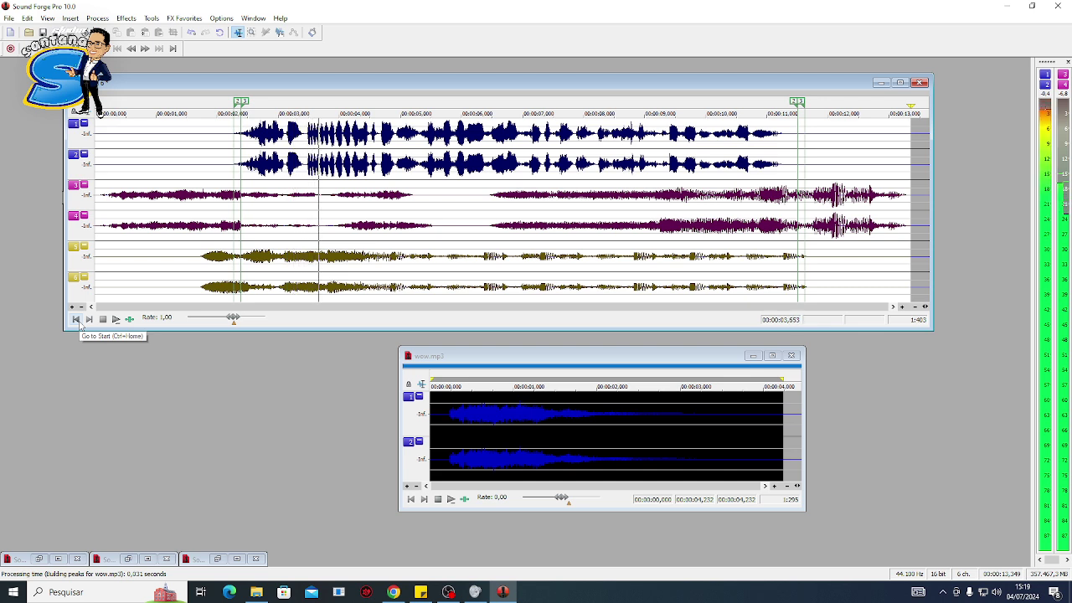
{"action": "key", "text": "space"}
- Mix the entire wow.mp3 audio into channels 3-4 at 5.136 seconds with a fade-out of 62.43 %
{"action": "left_click", "coordinate": [482, 436]}
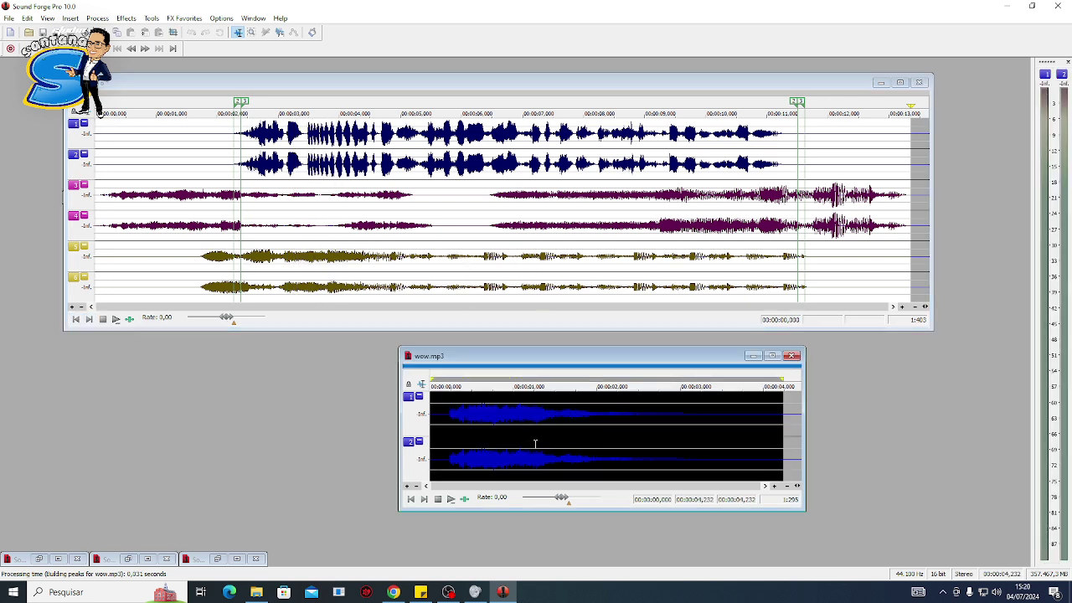
{"action": "left_click_drag", "start_coordinate": [528, 450], "coordinate": [412, 209]}
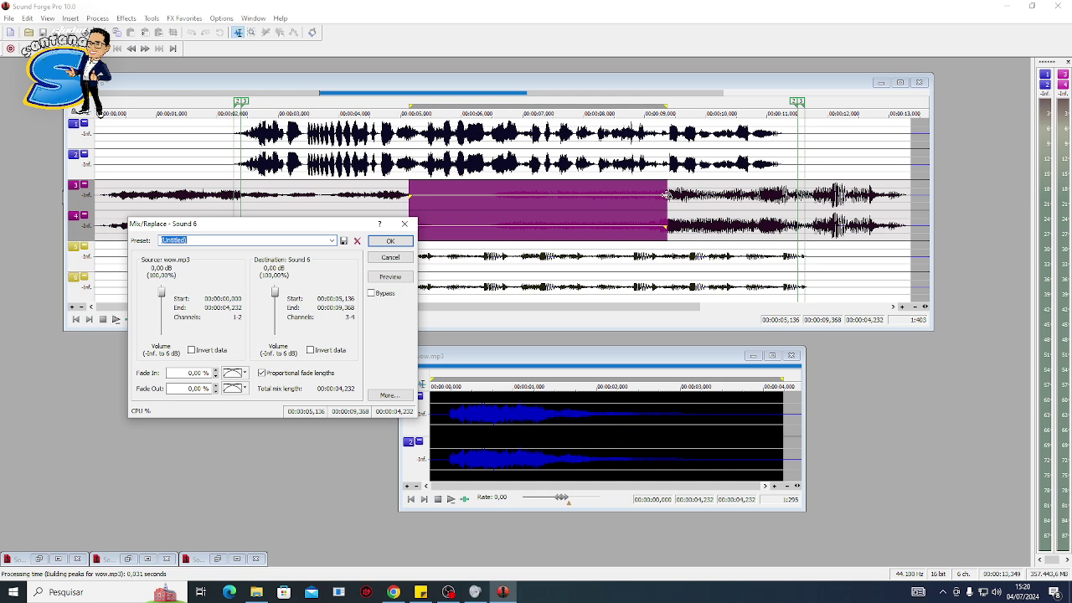
{"action": "left_click_drag", "start_coordinate": [667, 195], "coordinate": [506, 194]}
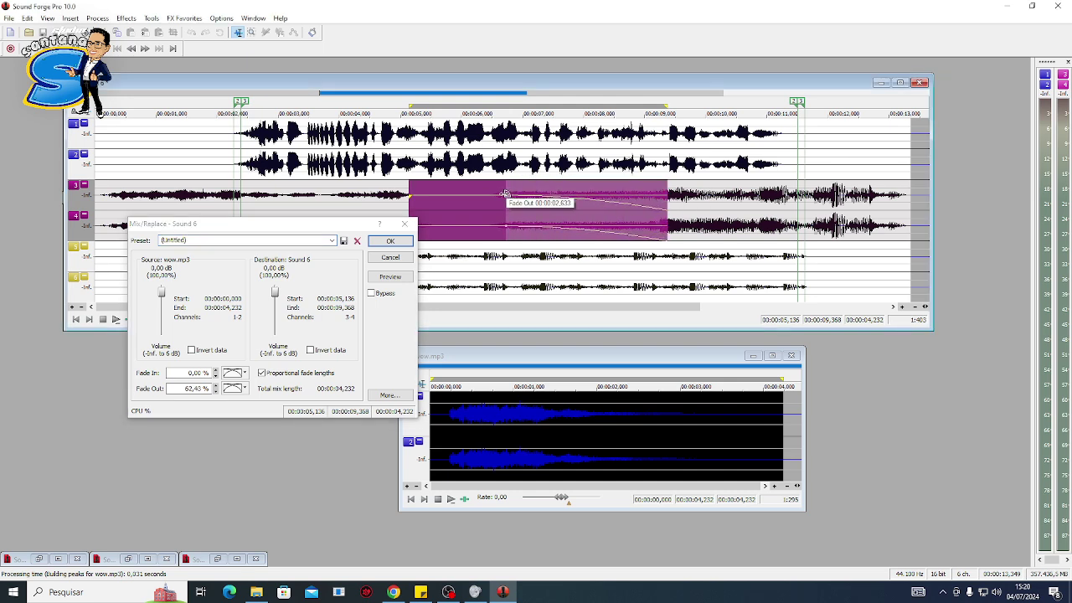
{"action": "left_click", "coordinate": [383, 241]}
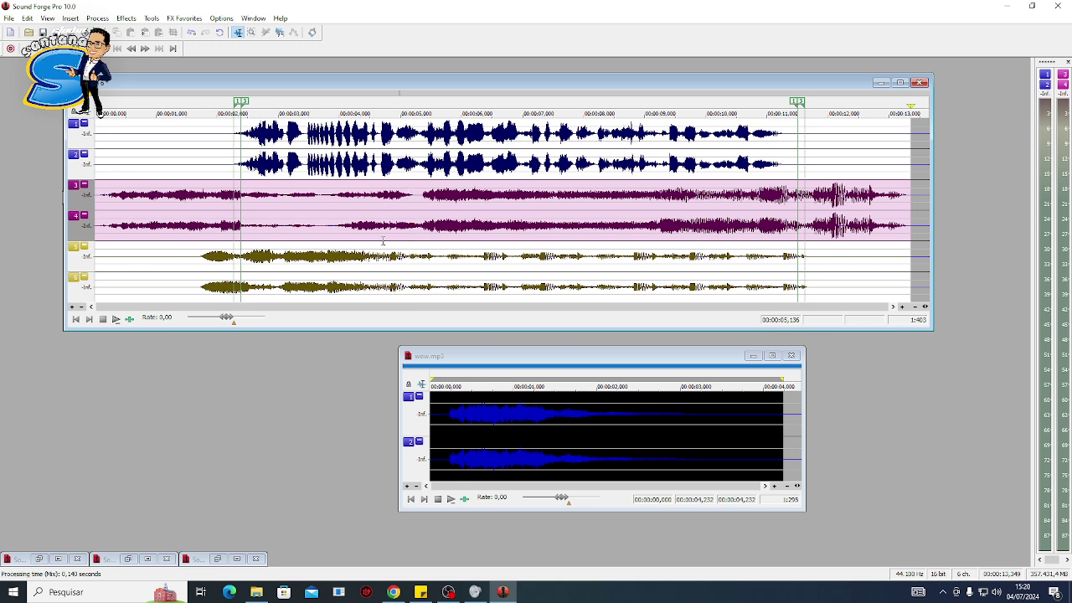
- Minimize wow.mp3 and play the six-channel mix from about 1.6 seconds
{"action": "left_click", "coordinate": [753, 356]}
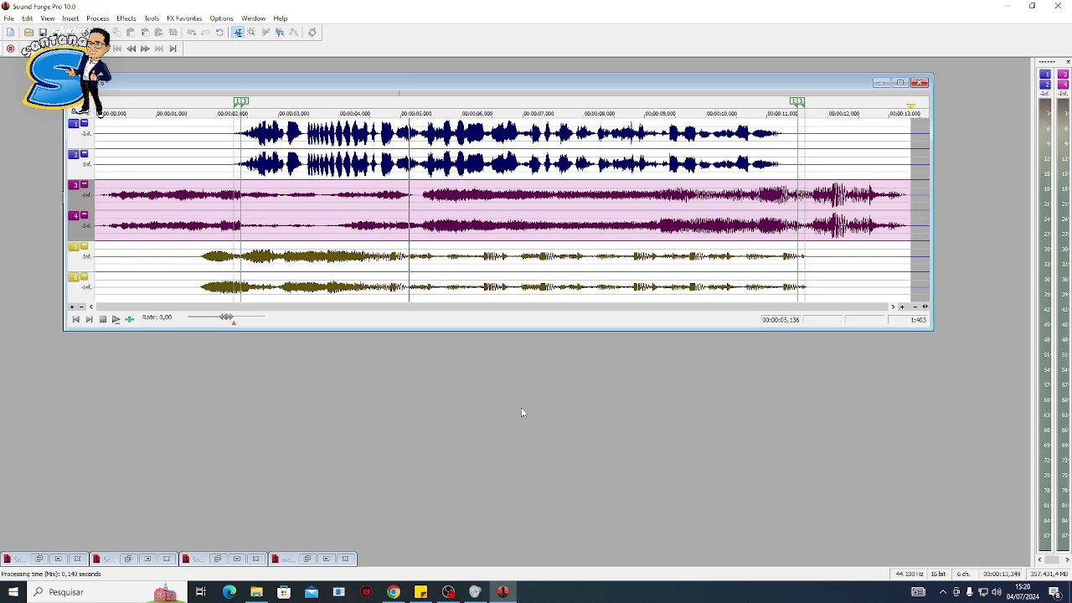
{"action": "left_click", "coordinate": [196, 255]}
{"action": "key", "text": "space"}
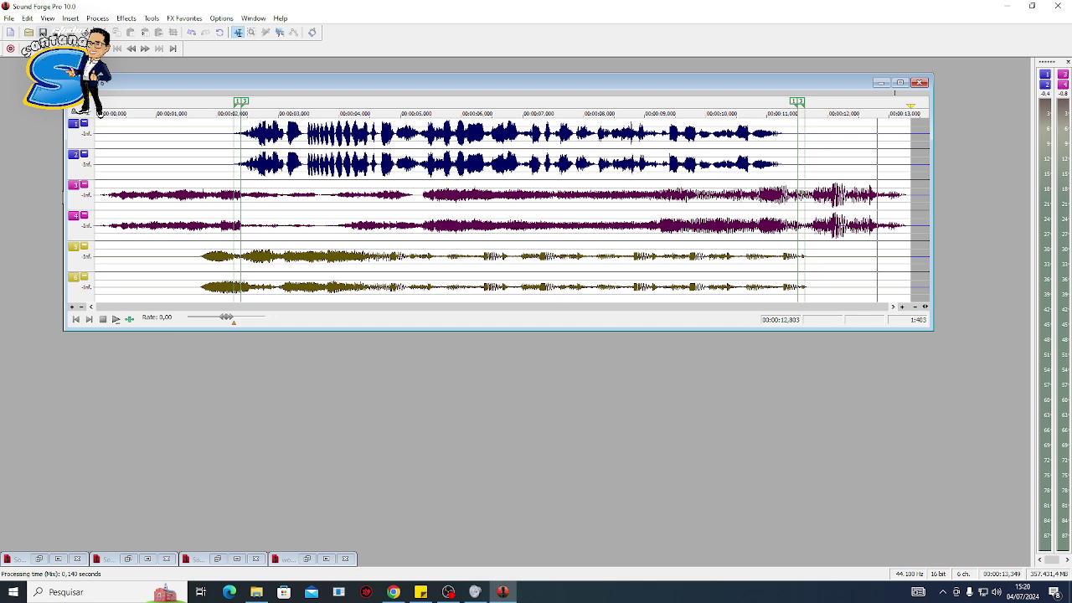
- Open the sound effect akh from the Expressões folder
{"action": "left_click", "coordinate": [28, 32]}
{"action": "left_click", "coordinate": [463, 141]}
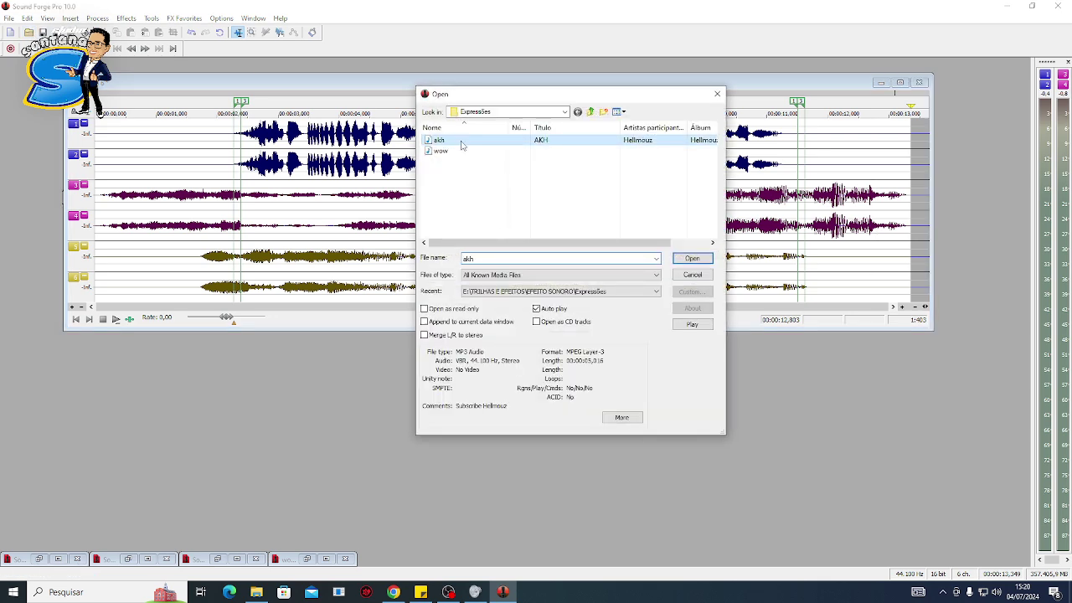
{"action": "left_click", "coordinate": [691, 259]}
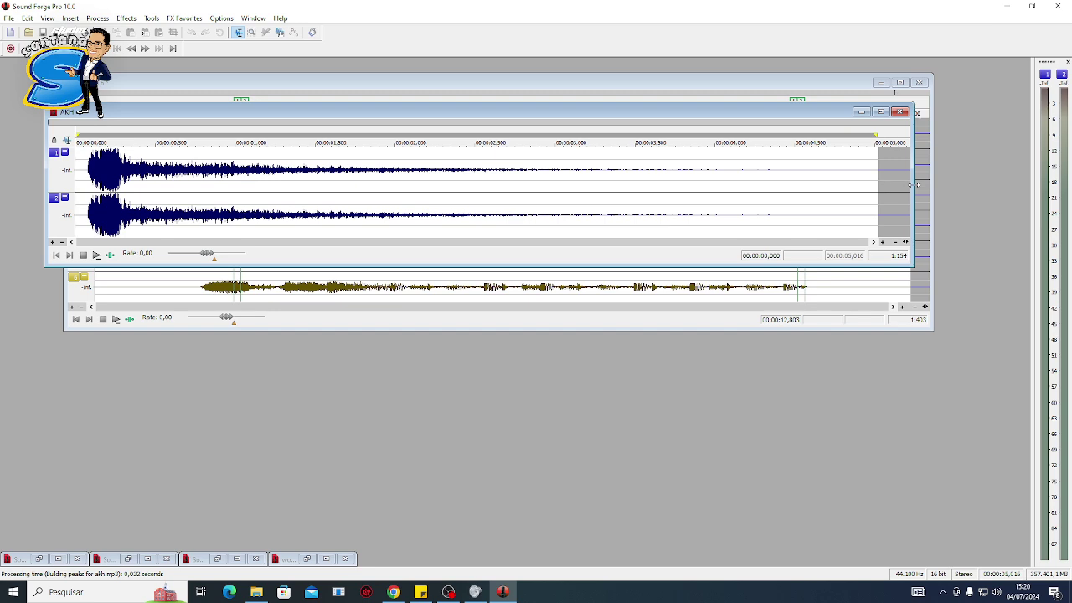
- Narrow the AKH window, place it below the six-channel mix, and select its entire waveform
{"action": "left_click_drag", "start_coordinate": [711, 105], "coordinate": [739, 317]}
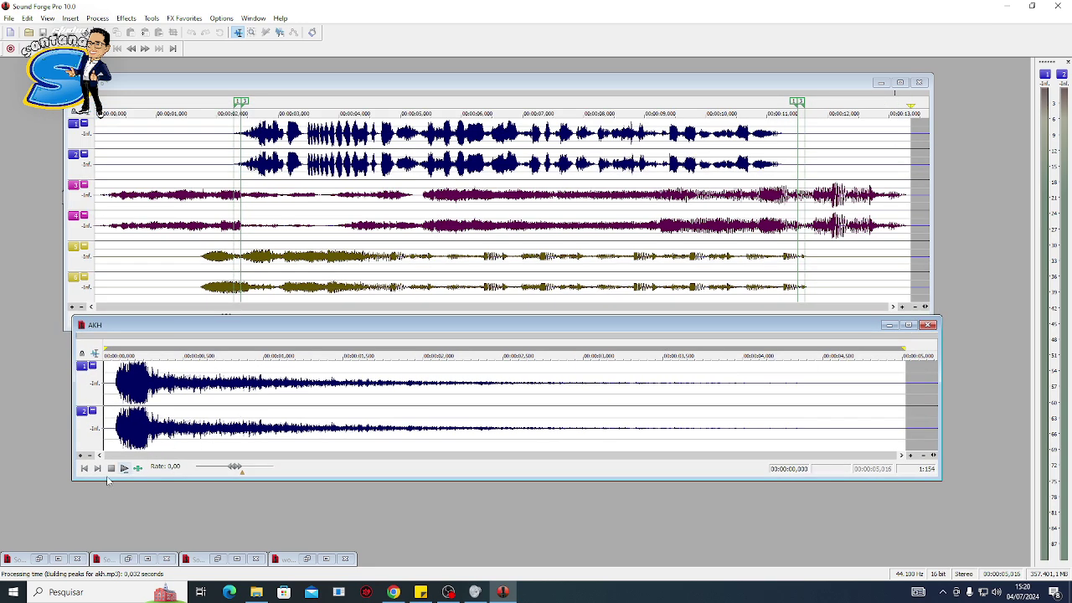
{"action": "left_click_drag", "start_coordinate": [71, 482], "coordinate": [528, 463]}
{"action": "left_click_drag", "start_coordinate": [638, 336], "coordinate": [481, 389]}
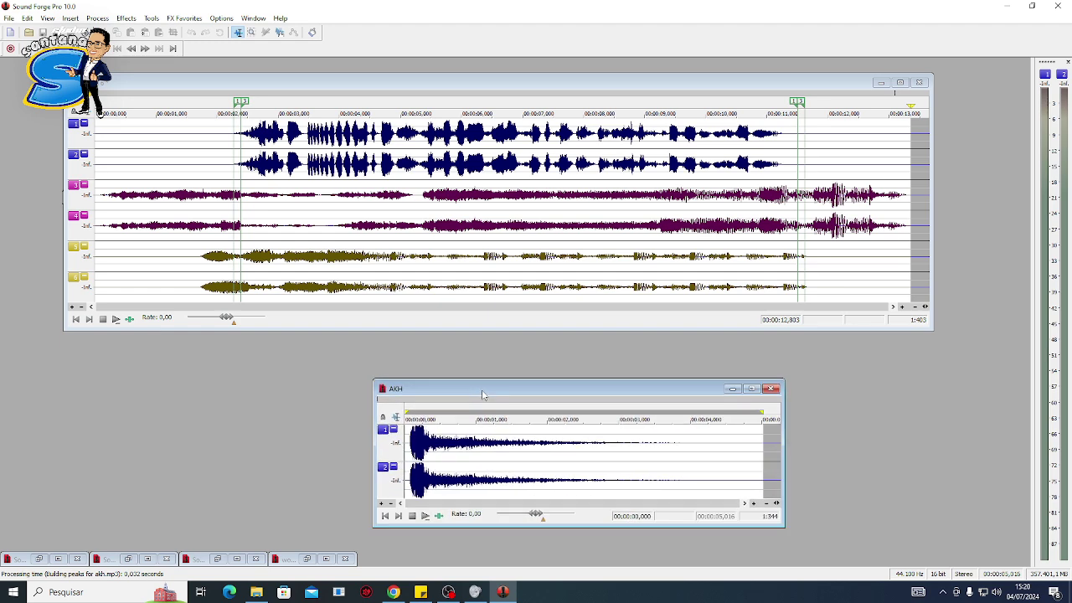
{"action": "double_click", "coordinate": [444, 465]}
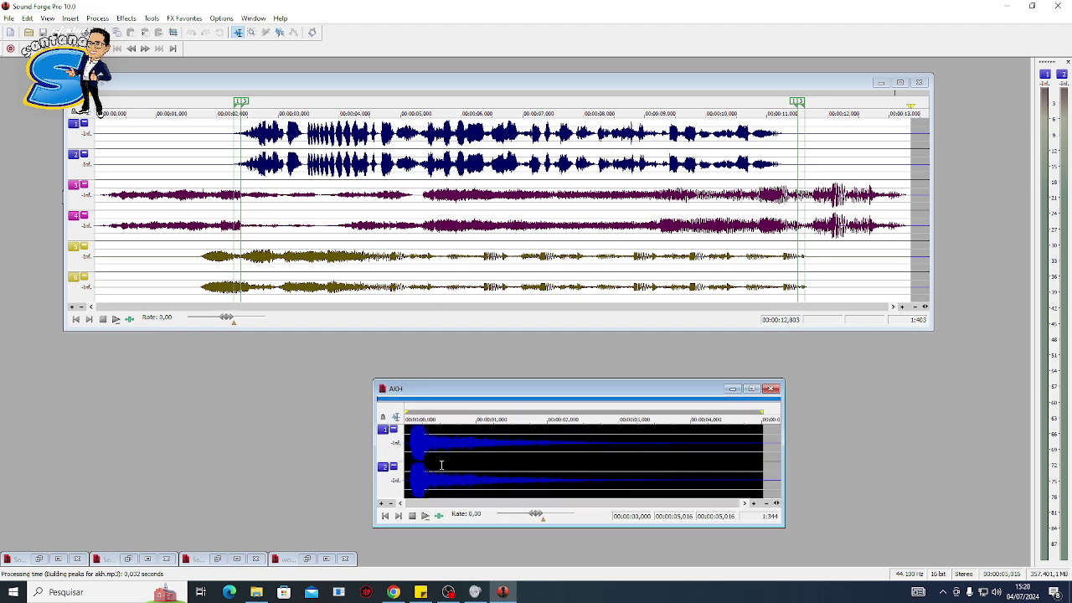
- Mix the entire AKH audio into channels 5-6 at 11.752 seconds with a fade-out of 62.43 %
{"action": "left_click_drag", "start_coordinate": [441, 465], "coordinate": [813, 276]}
{"action": "left_click", "coordinate": [619, 231]}
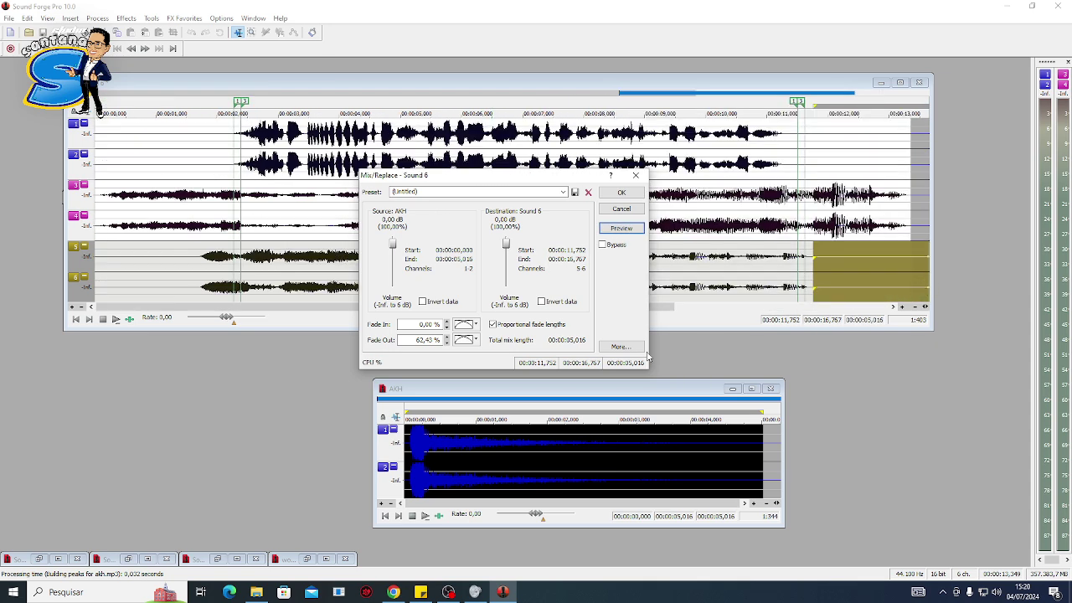
{"action": "left_click", "coordinate": [621, 193]}
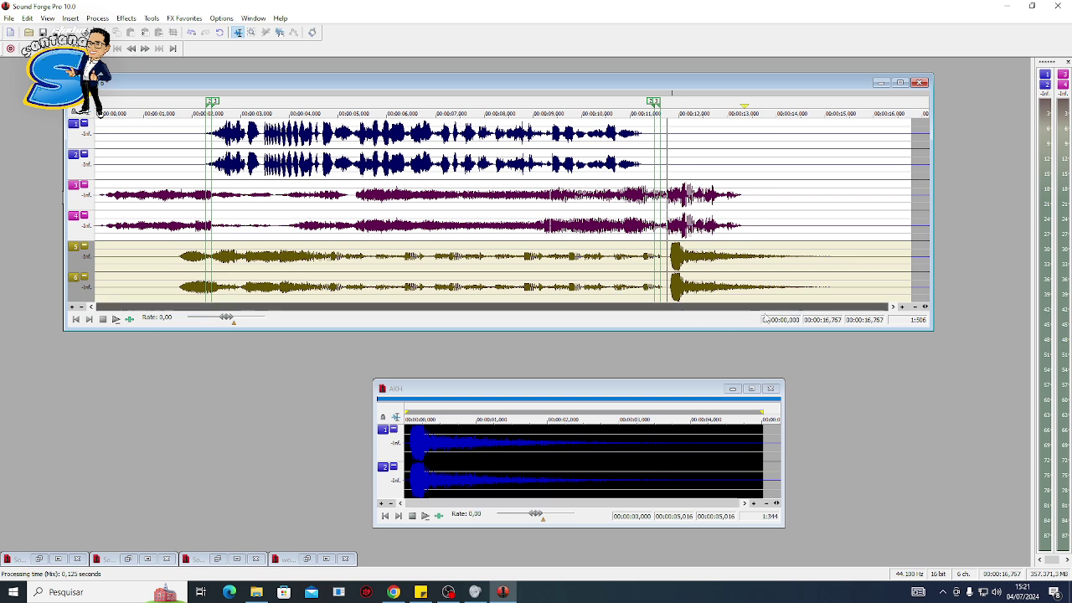
- With the Event tool, add a fade-in of about 0.9 seconds to the AKH event ending channels 5-6, and play the mix
{"action": "left_click", "coordinate": [694, 268]}
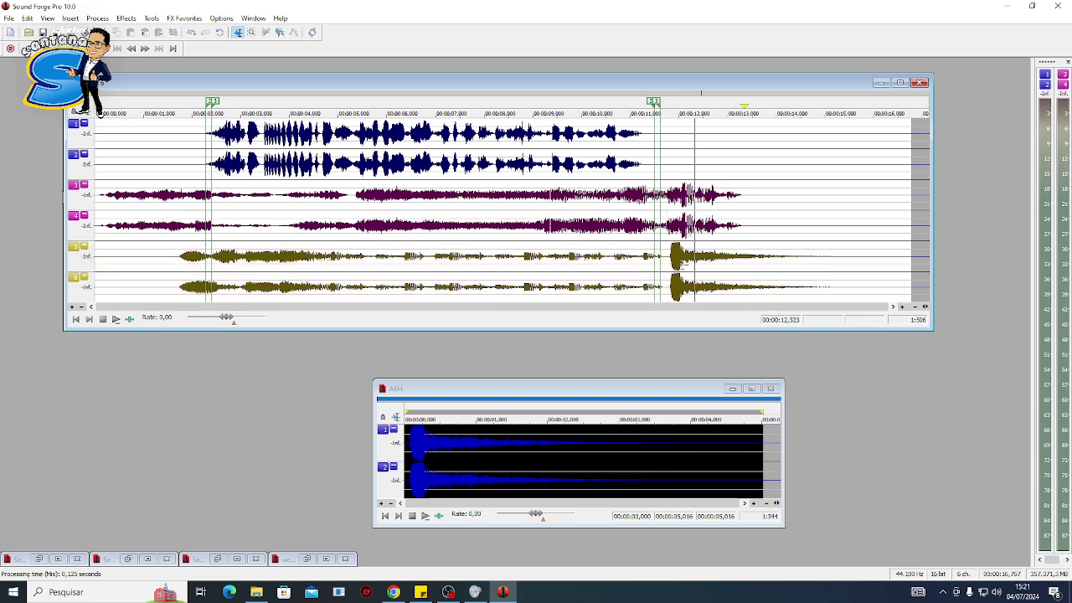
{"action": "left_click", "coordinate": [279, 33]}
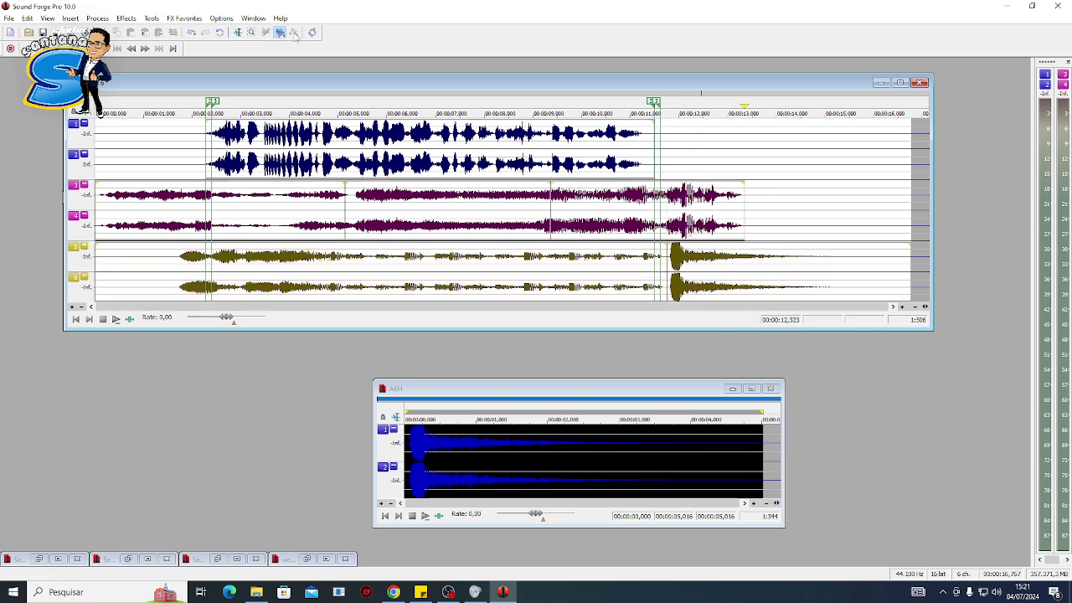
{"action": "left_click", "coordinate": [691, 262]}
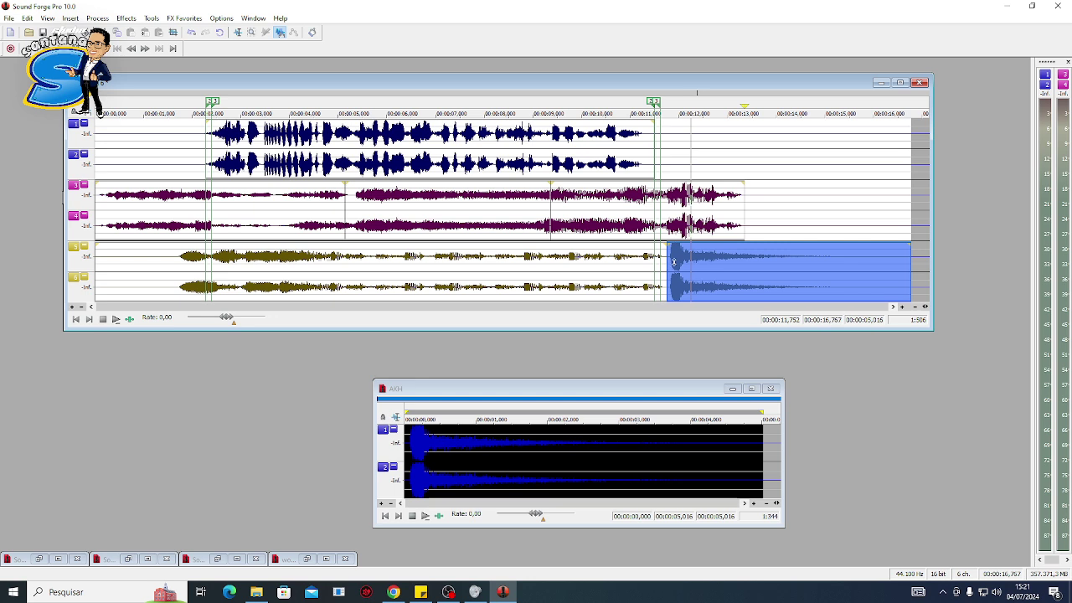
{"action": "left_click", "coordinate": [666, 248]}
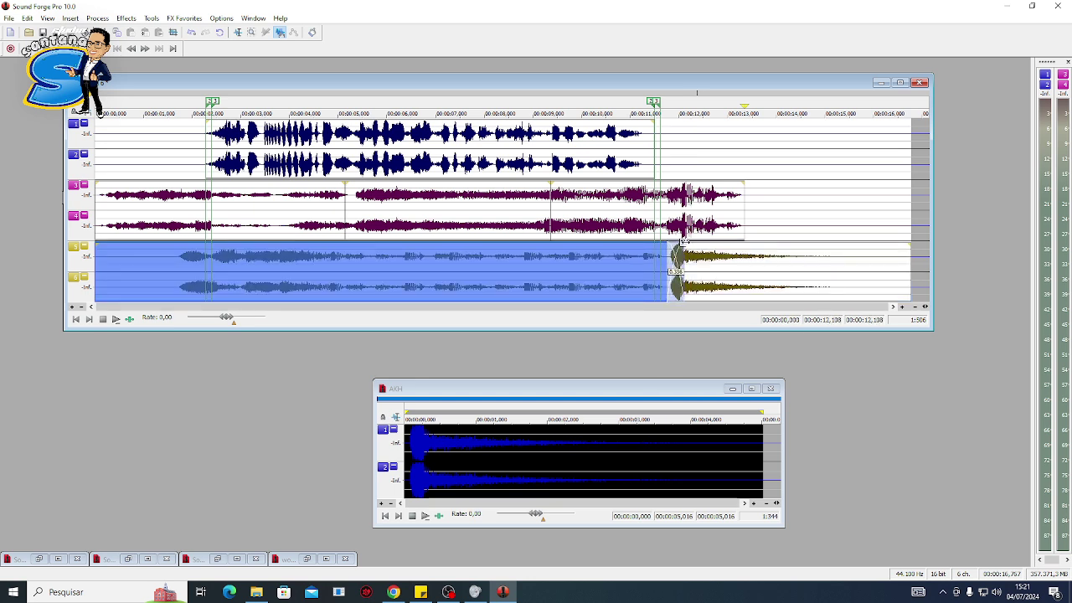
{"action": "left_click", "coordinate": [677, 239]}
{"action": "left_click_drag", "start_coordinate": [676, 239], "coordinate": [719, 225]}
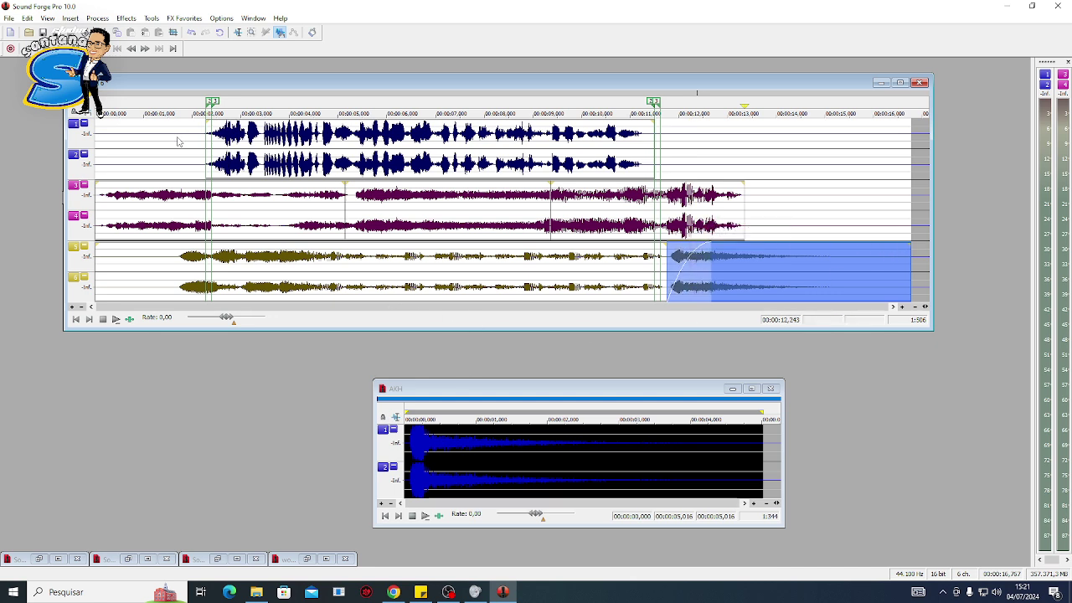
{"action": "key", "text": "space"}
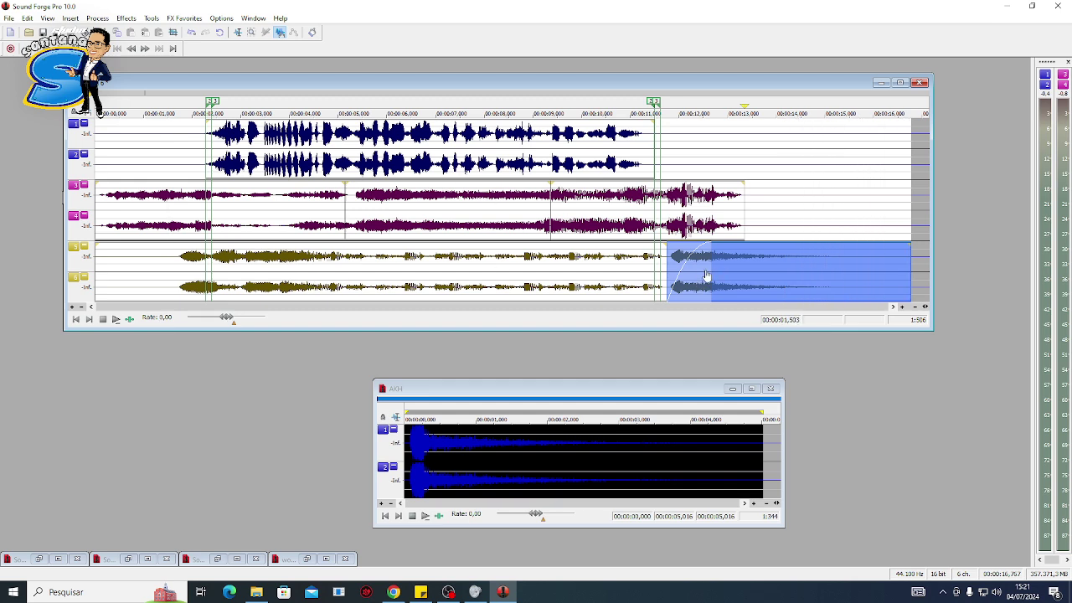
- Move the AKH event to the start of channels 5-6 and shorten its end to about 2.1 seconds
{"action": "left_click_drag", "start_coordinate": [707, 276], "coordinate": [80, 247]}
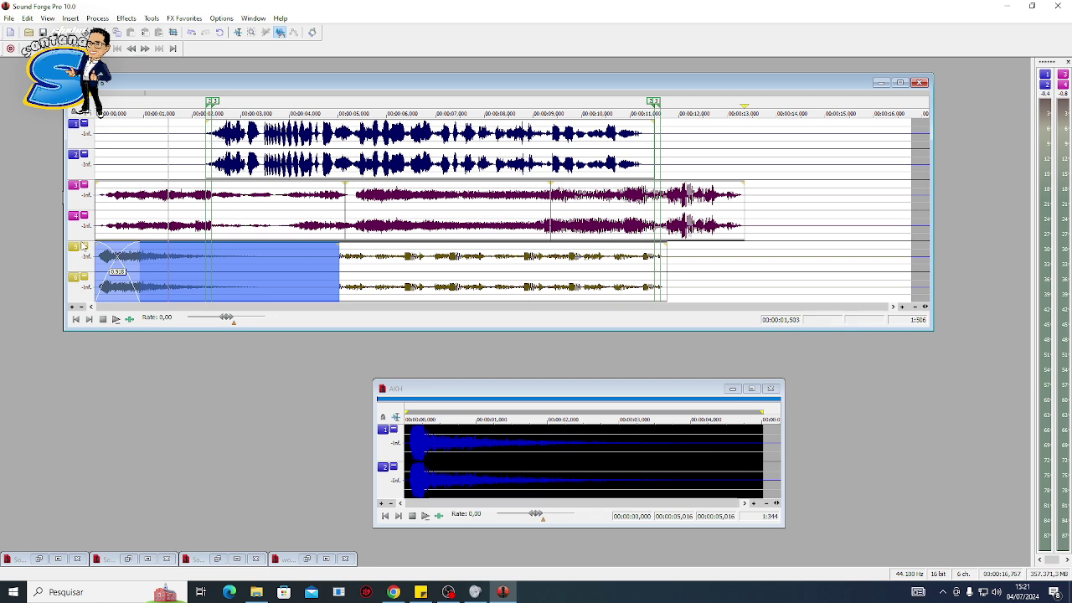
{"action": "left_click_drag", "start_coordinate": [327, 267], "coordinate": [172, 241]}
- Play the mix from its start, close the AKH window, and stop the playback
{"action": "left_click", "coordinate": [116, 320]}
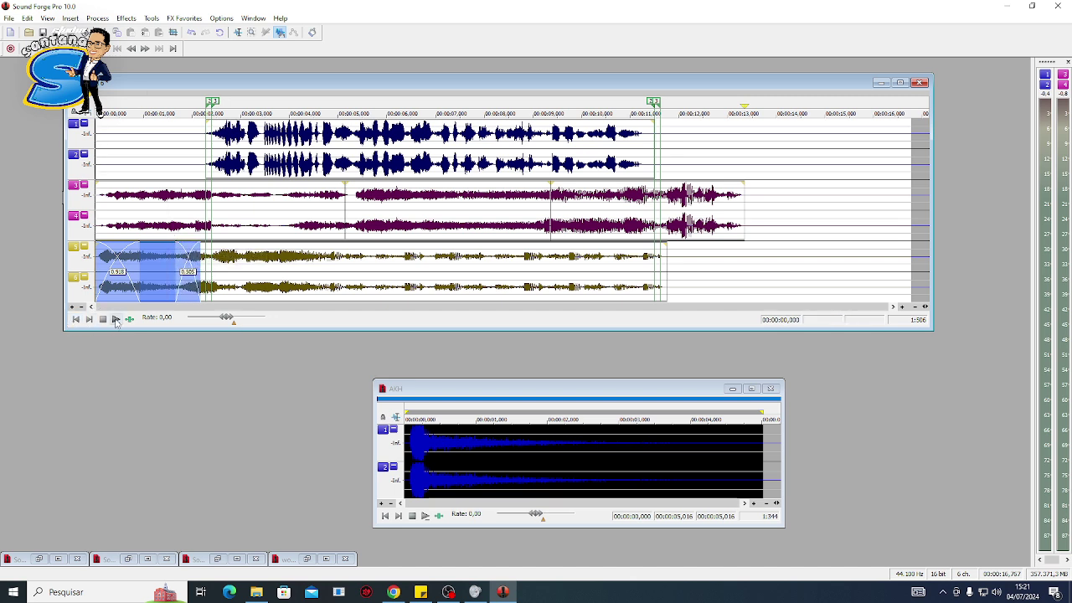
{"action": "left_click", "coordinate": [116, 319]}
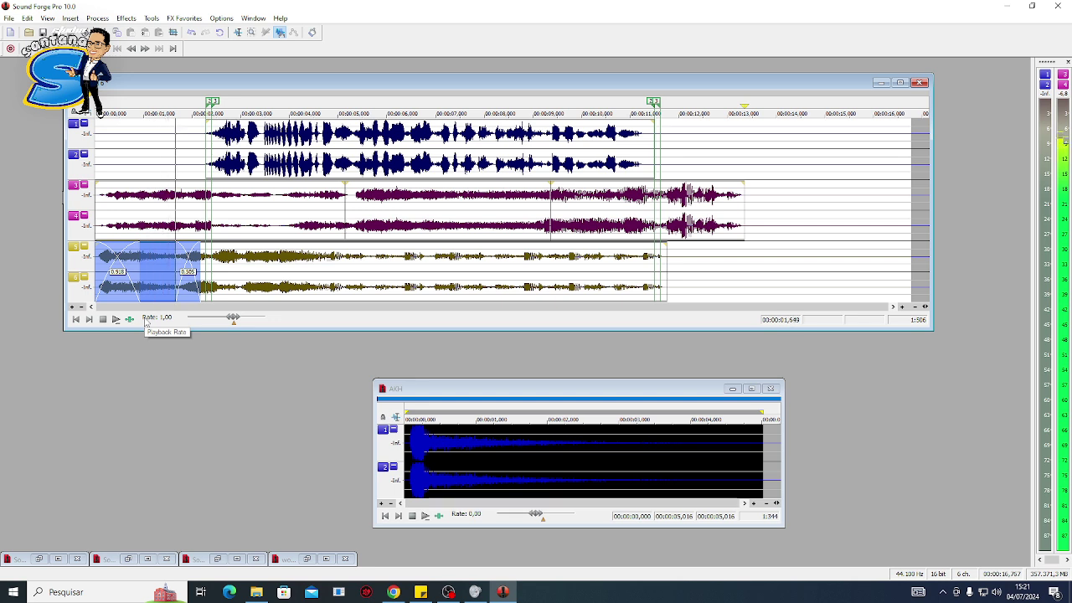
{"action": "left_click", "coordinate": [770, 390]}
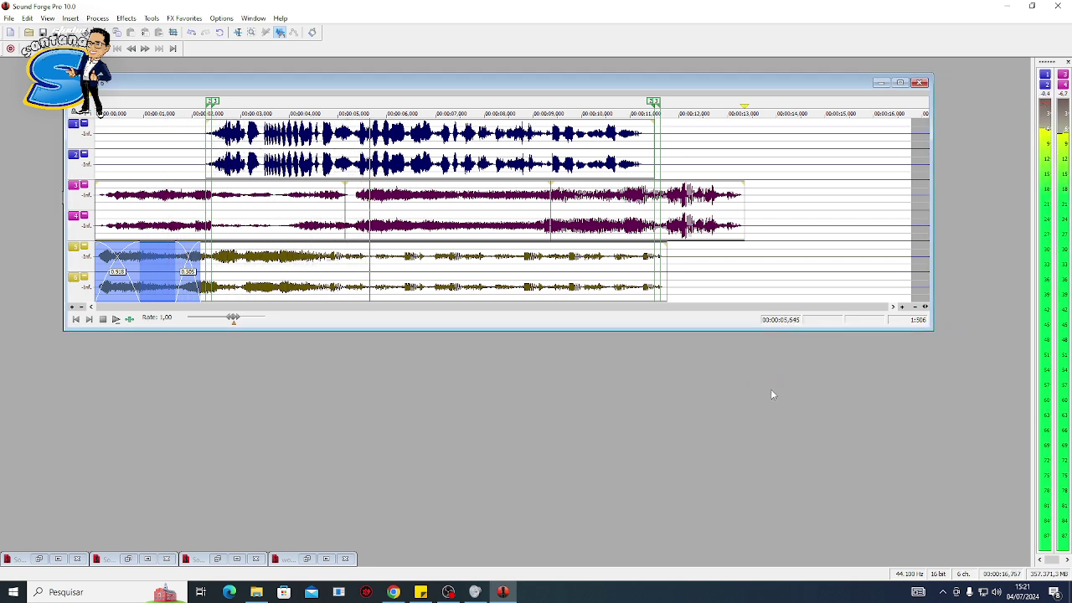
{"action": "key", "text": "space"}
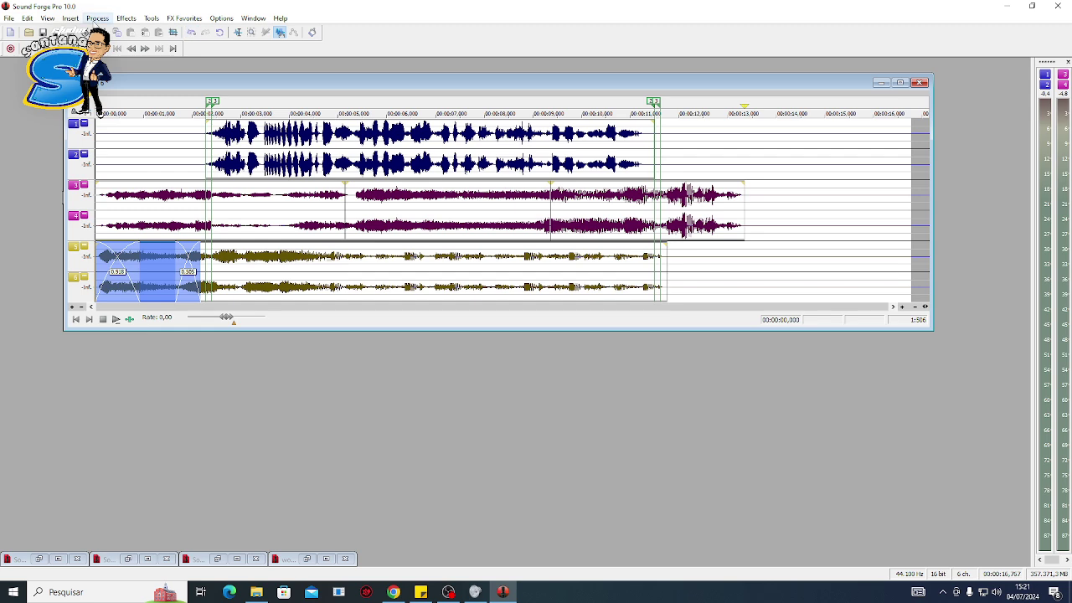
- Start opening an audio file and browse to the Risadas folder inside EFEITO SONORO
{"action": "left_click", "coordinate": [28, 31]}
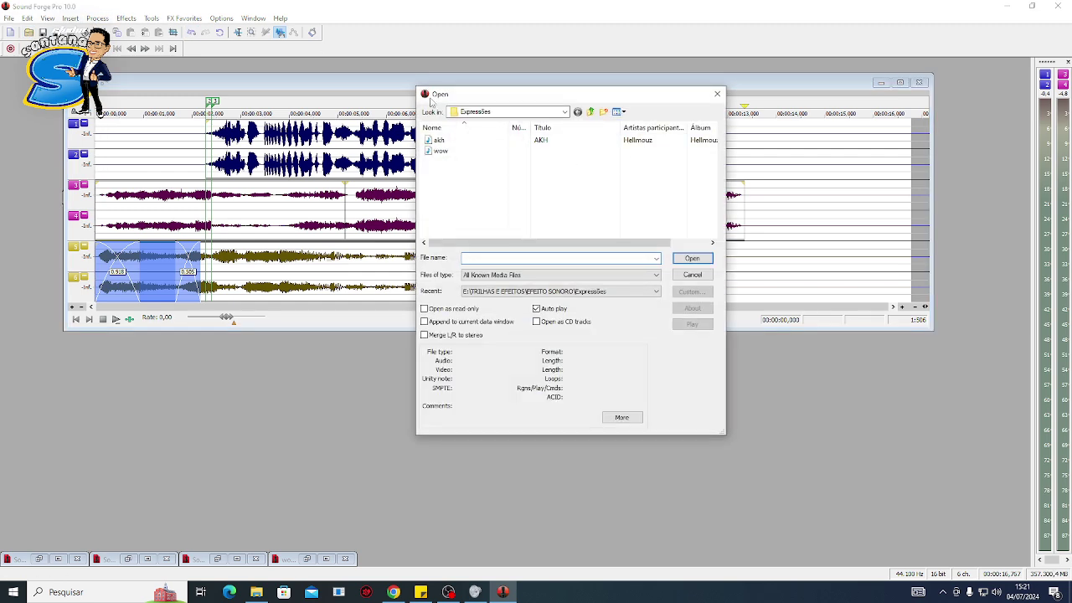
{"action": "left_click", "coordinate": [590, 113]}
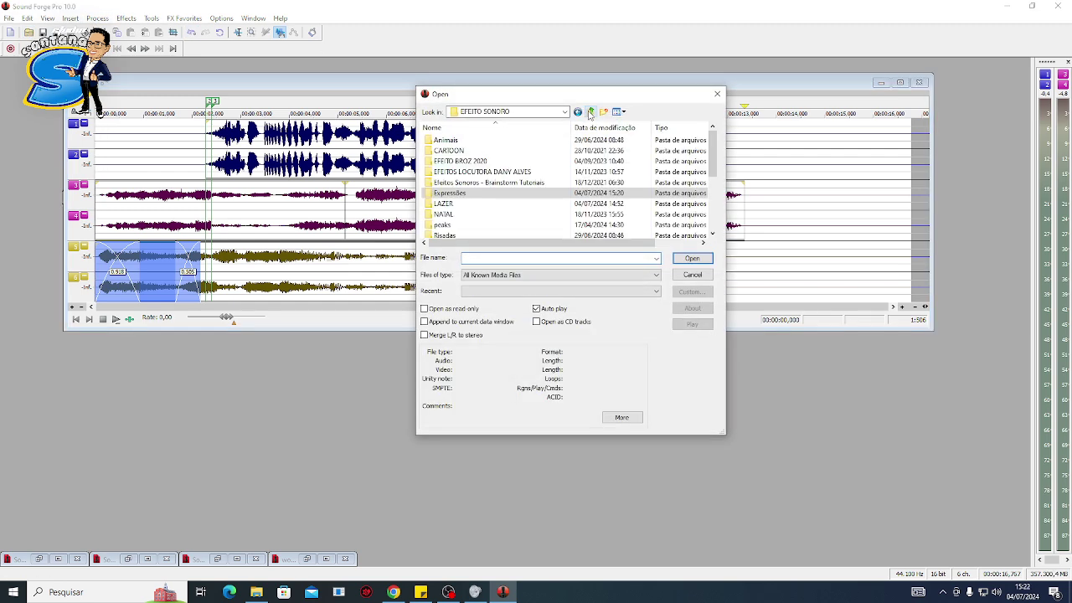
{"action": "double_click", "coordinate": [495, 184]}
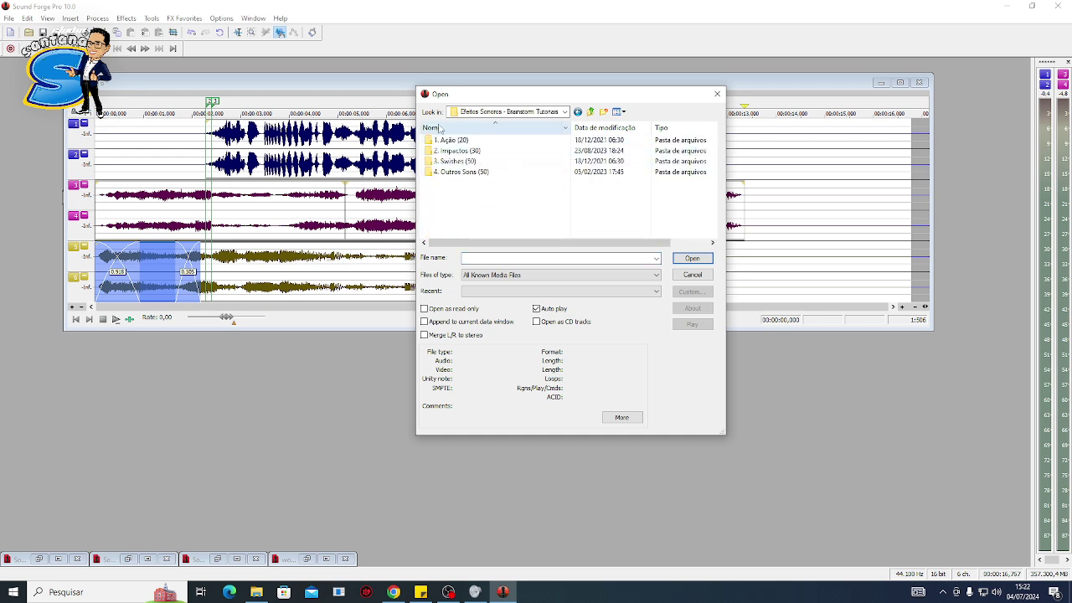
{"action": "left_click", "coordinate": [589, 112]}
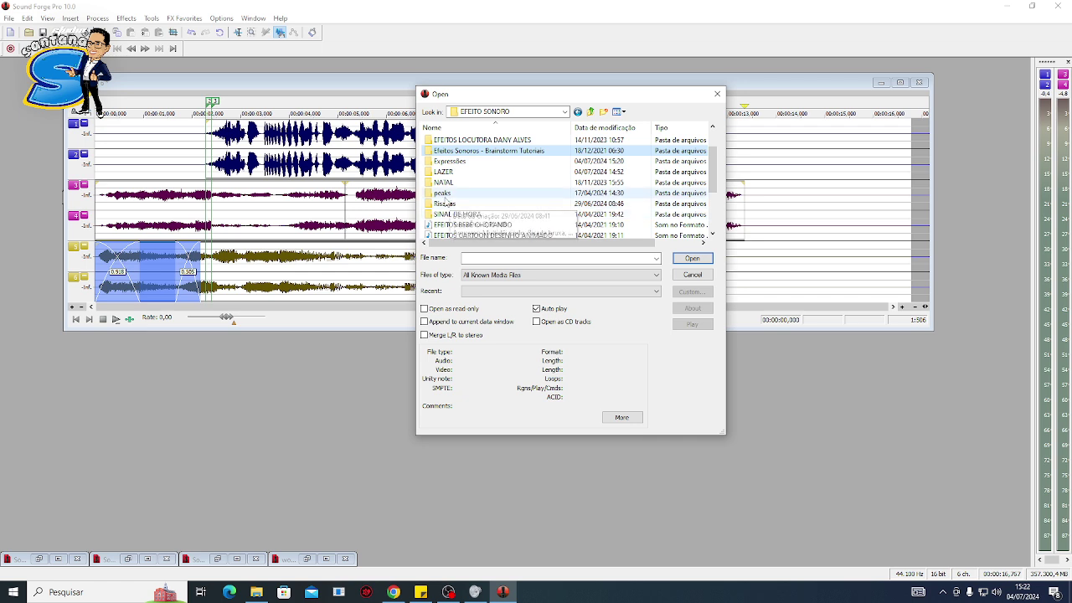
{"action": "double_click", "coordinate": [446, 205]}
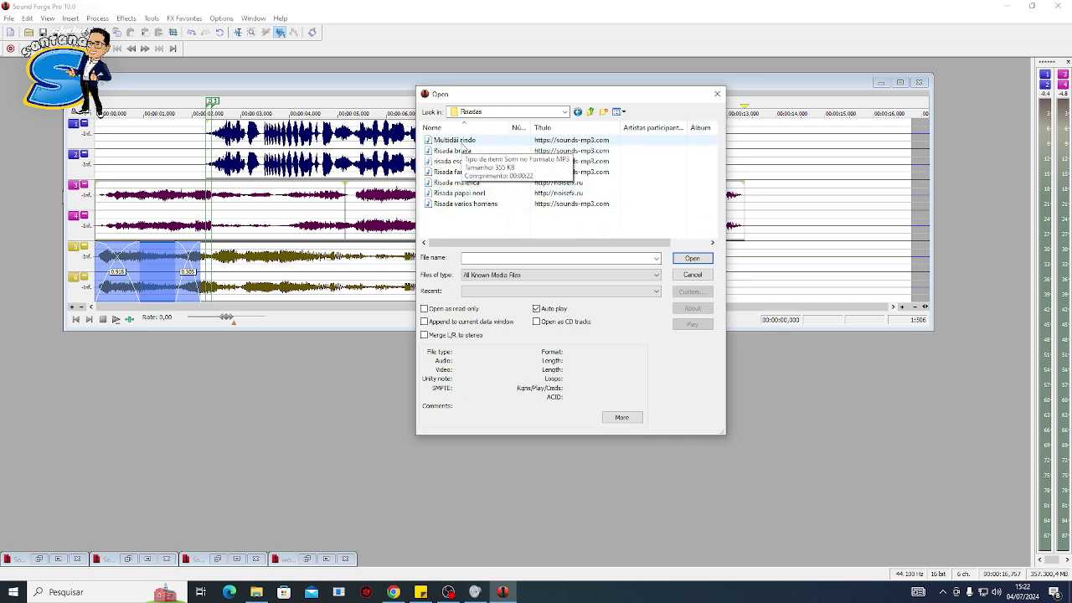
- Preview several of the laugh effects in the Risadas folder and open "risada escandalosa Masculina"
{"action": "left_click", "coordinate": [463, 143]}
{"action": "left_click", "coordinate": [462, 152]}
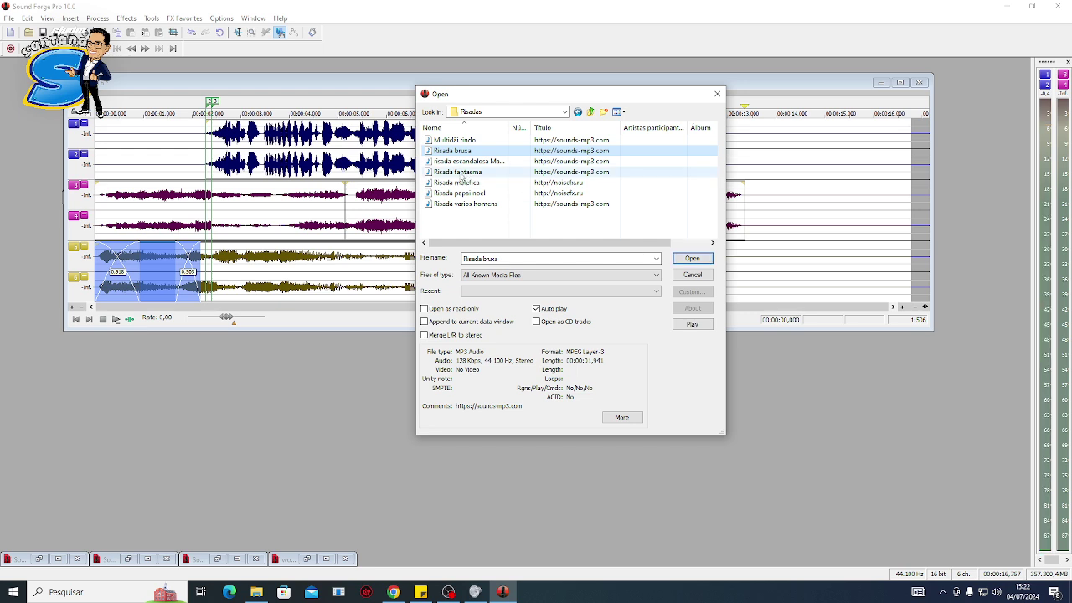
{"action": "left_click", "coordinate": [463, 172]}
{"action": "left_click", "coordinate": [465, 183]}
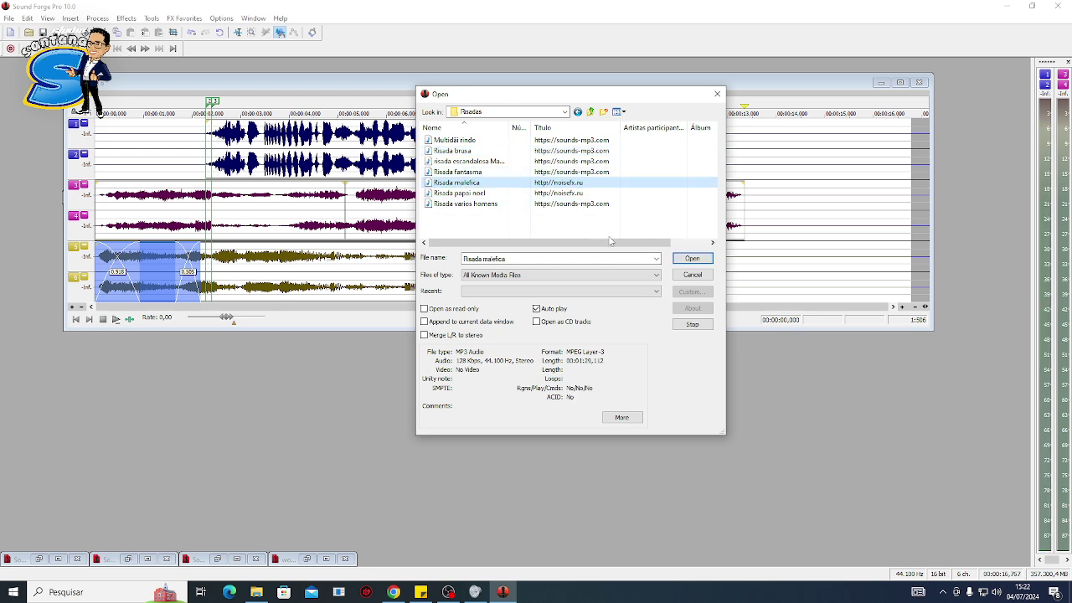
{"action": "left_click", "coordinate": [478, 193]}
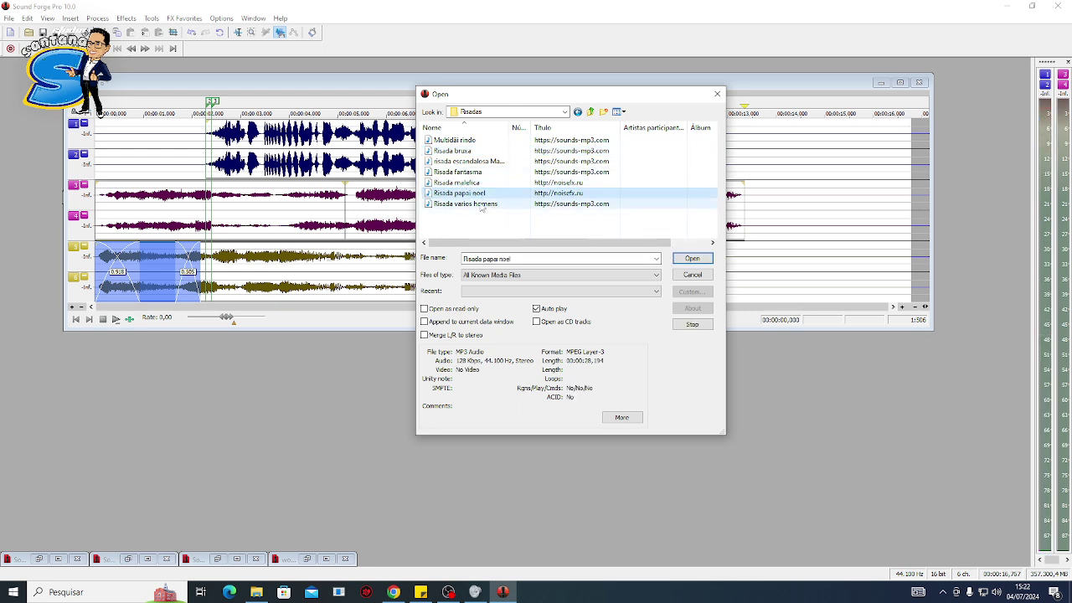
{"action": "left_click", "coordinate": [479, 205]}
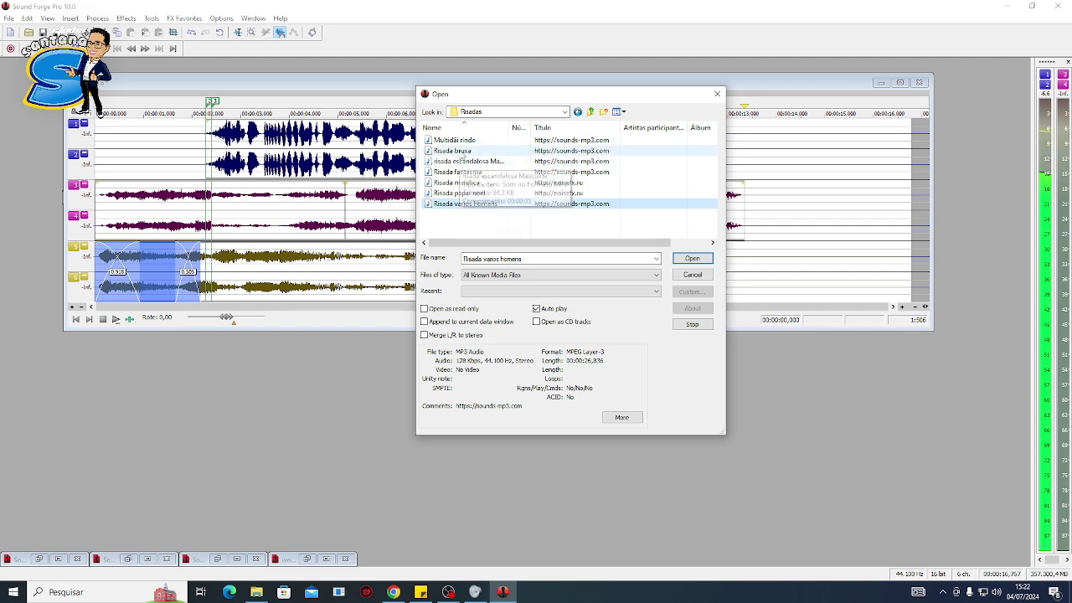
{"action": "left_click", "coordinate": [459, 150]}
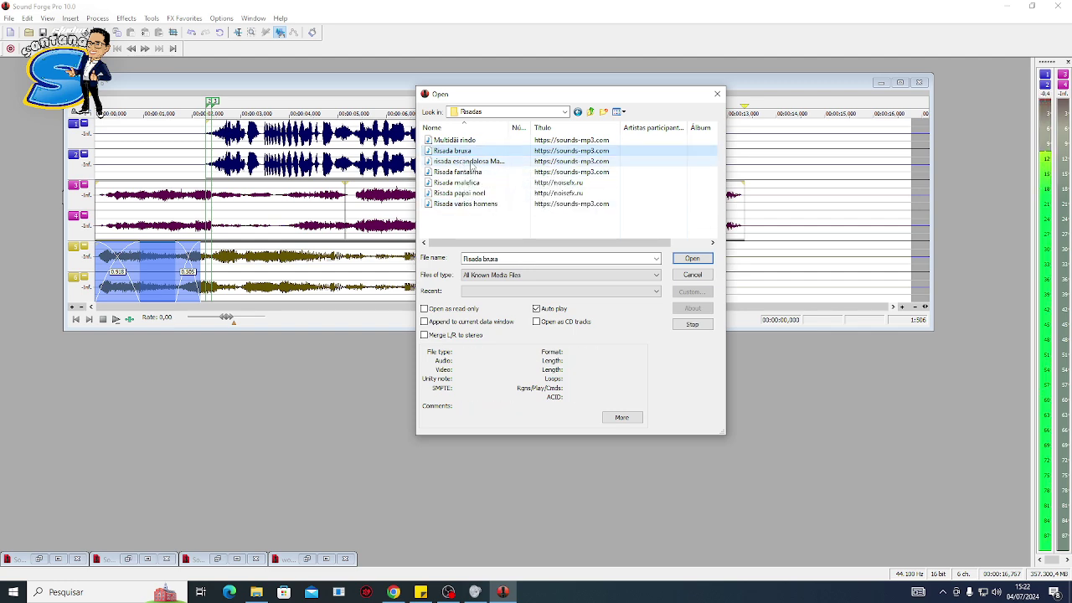
{"action": "left_click", "coordinate": [473, 161]}
{"action": "left_click", "coordinate": [692, 259]}
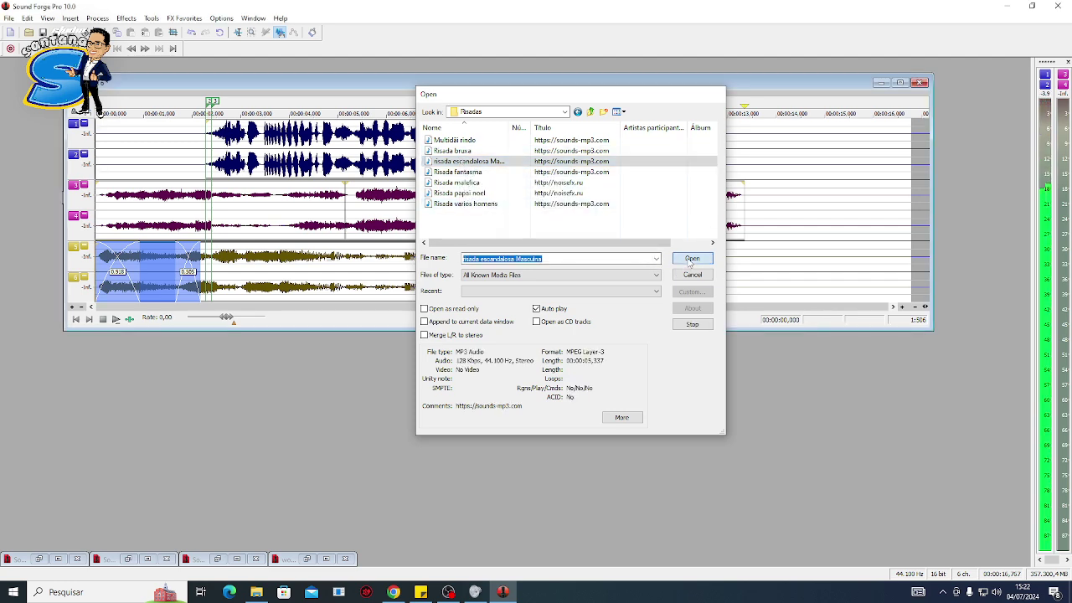
- Place the laugh window below the mix, split its event at about 1.8 seconds and delete the second laugh
{"action": "key", "text": "space"}
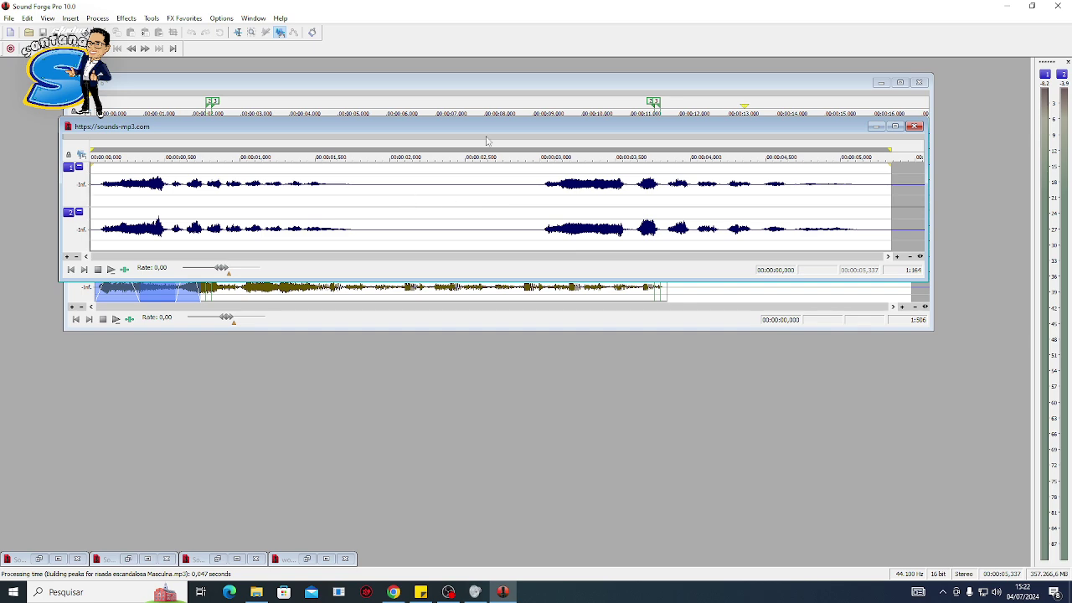
{"action": "left_click_drag", "start_coordinate": [486, 141], "coordinate": [582, 362]}
{"action": "double_click", "coordinate": [479, 430]}
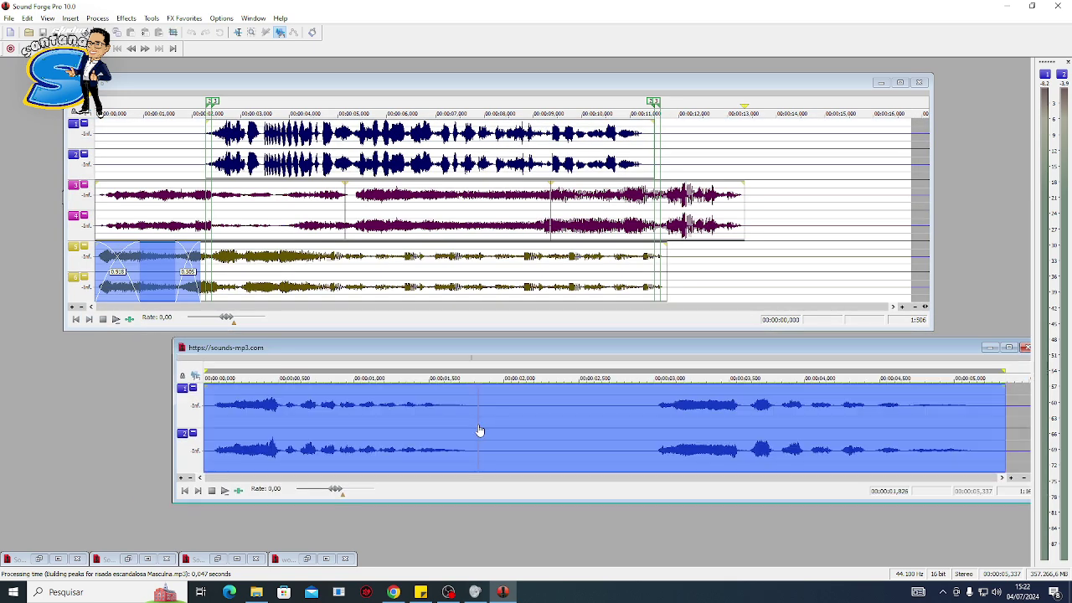
{"action": "left_click_drag", "start_coordinate": [480, 430], "coordinate": [521, 427]}
{"action": "key", "text": "Delete"}
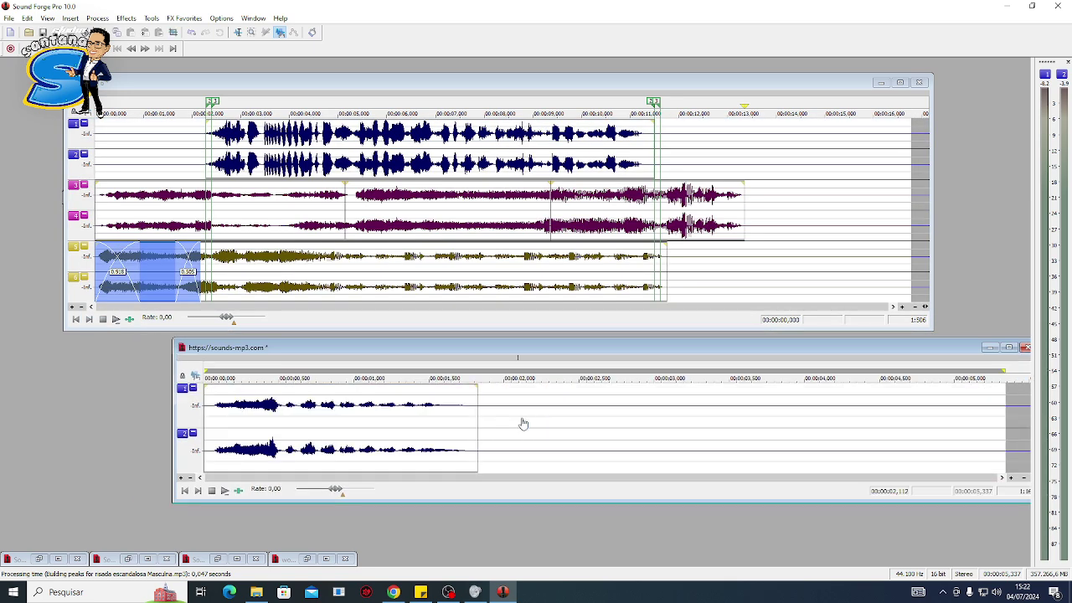
- Move the remaining laugh event within its own window to start at about 2.4 seconds
{"action": "double_click", "coordinate": [401, 435]}
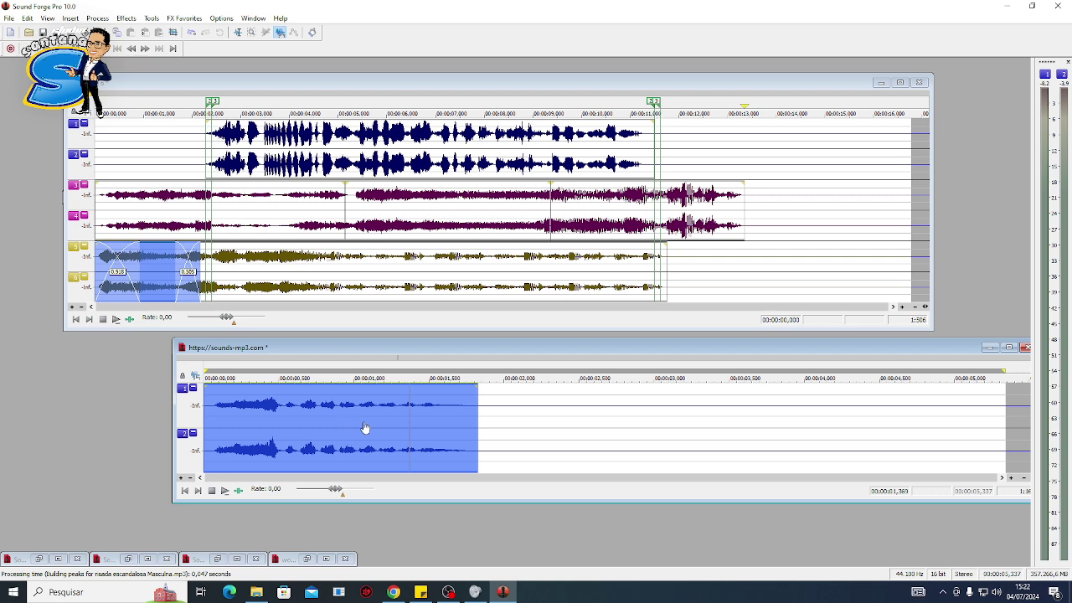
{"action": "left_click_drag", "start_coordinate": [364, 428], "coordinate": [722, 262]}
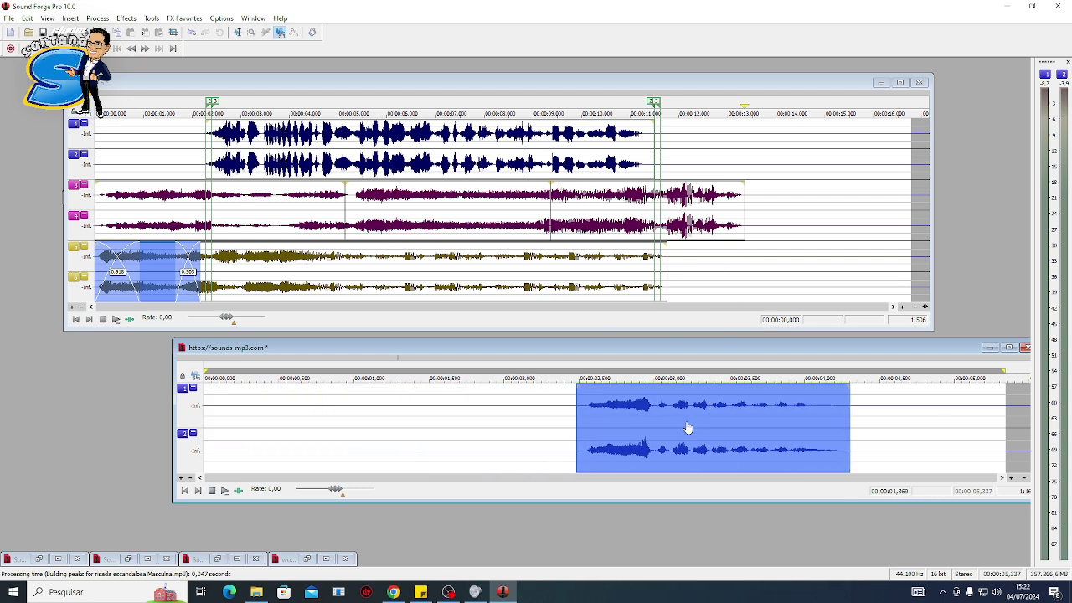
{"action": "mouse_move", "coordinate": [683, 428]}
{"action": "left_mouse_down"}
{"action": "mouse_move", "coordinate": [748, 431]}
{"action": "mouse_move", "coordinate": [668, 434]}
{"action": "left_mouse_up"}
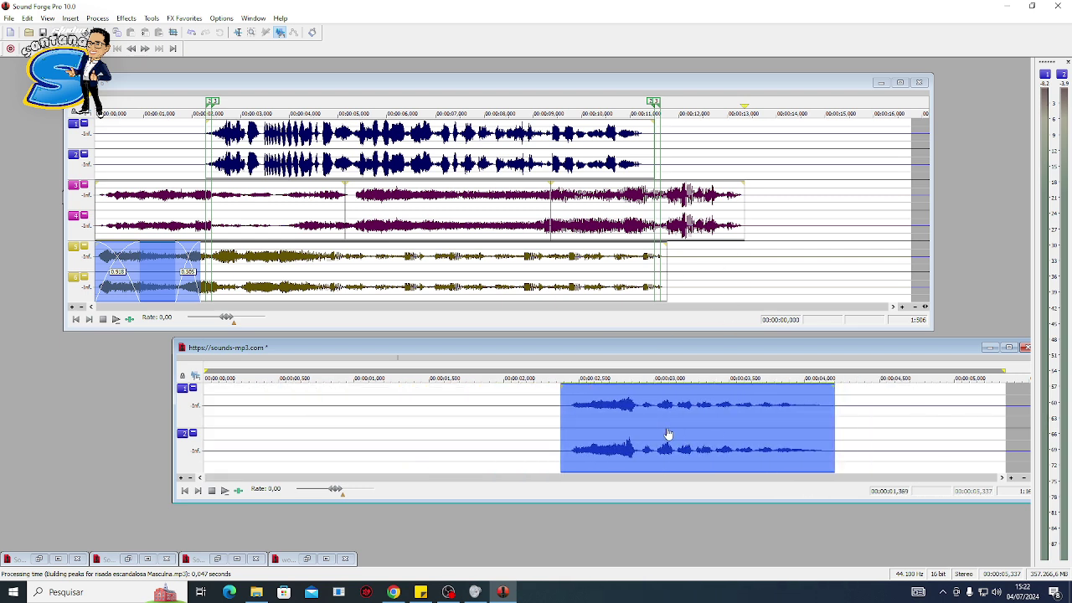
- Mix the laugh from 2.402 to 4.325 seconds into channels 5-6, and shift its event to start at about 11.5 seconds
{"action": "left_click", "coordinate": [240, 33]}
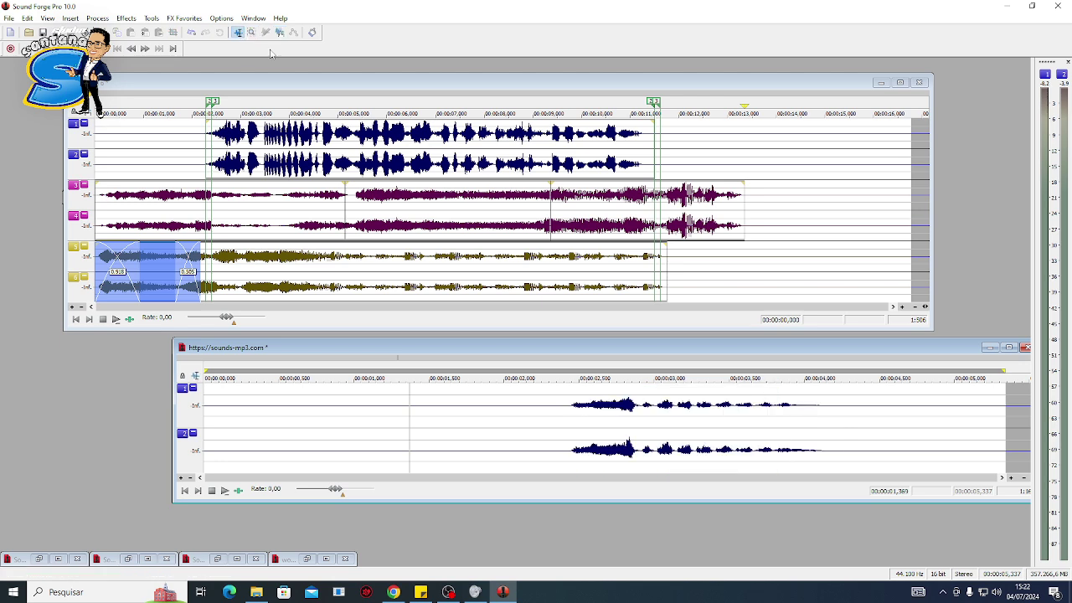
{"action": "left_click_drag", "start_coordinate": [565, 412], "coordinate": [853, 423]}
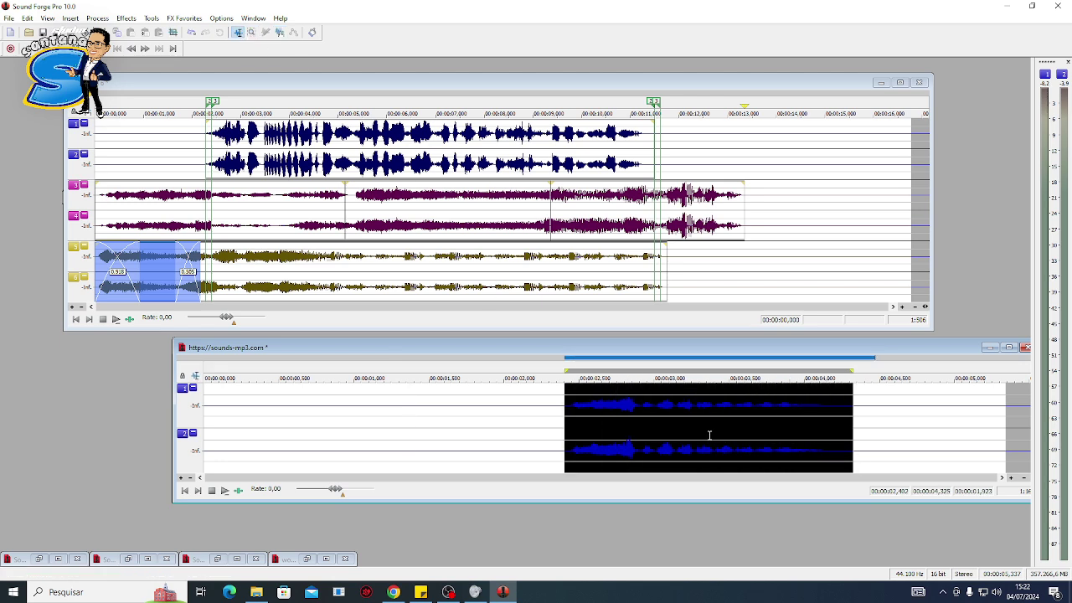
{"action": "left_click_drag", "start_coordinate": [709, 436], "coordinate": [612, 293]}
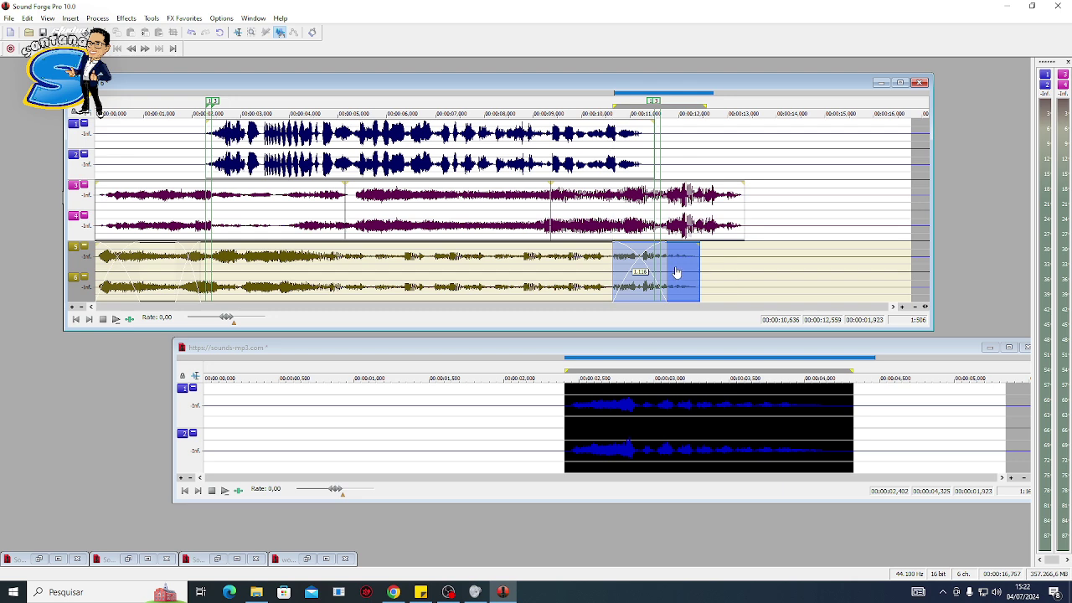
{"action": "left_click_drag", "start_coordinate": [677, 272], "coordinate": [722, 270]}
- Close the laugh window without saving its changes and play the mix
{"action": "left_click_drag", "start_coordinate": [962, 356], "coordinate": [870, 360]}
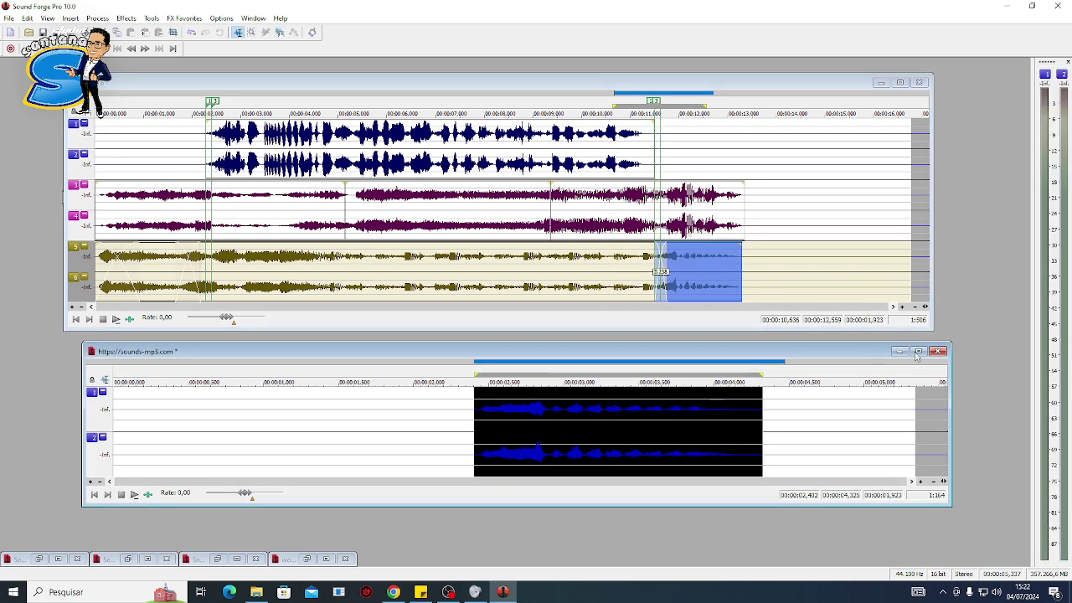
{"action": "left_click", "coordinate": [938, 351]}
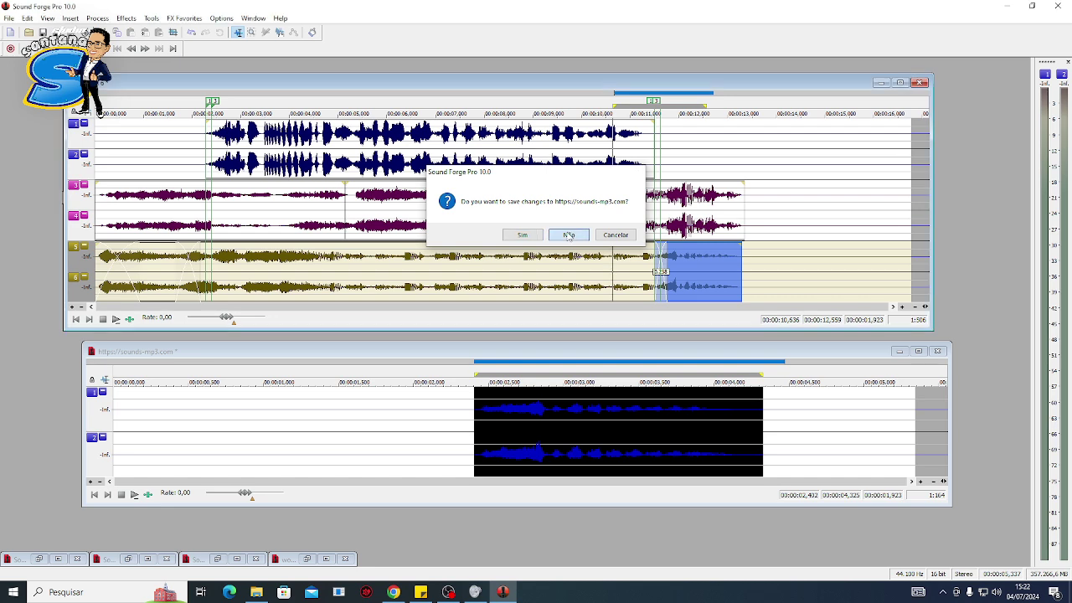
{"action": "left_click", "coordinate": [569, 235]}
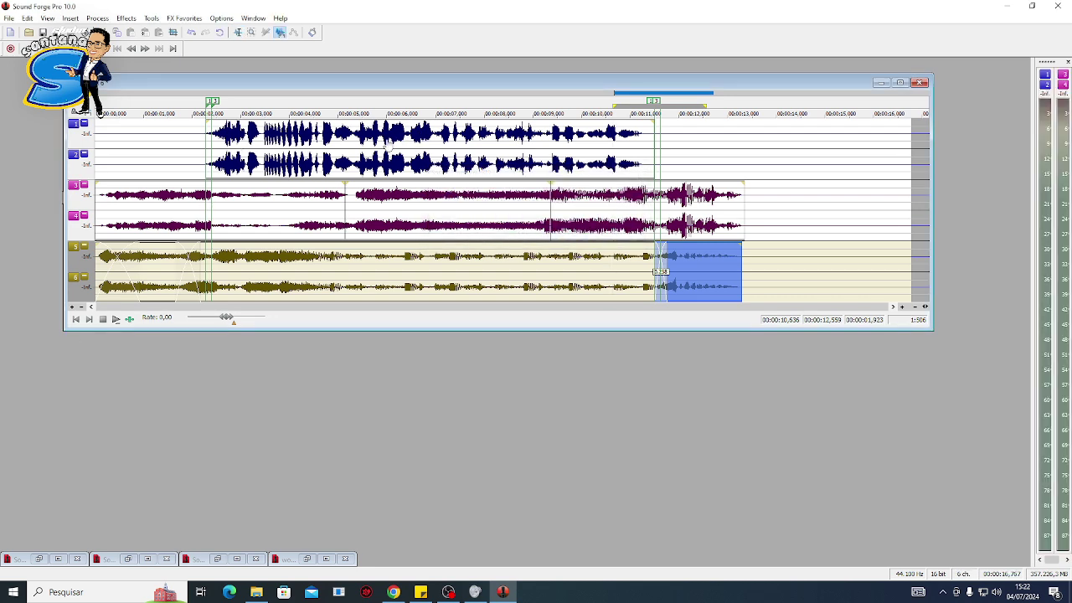
{"action": "double_click", "coordinate": [388, 147]}
{"action": "key", "text": "space"}
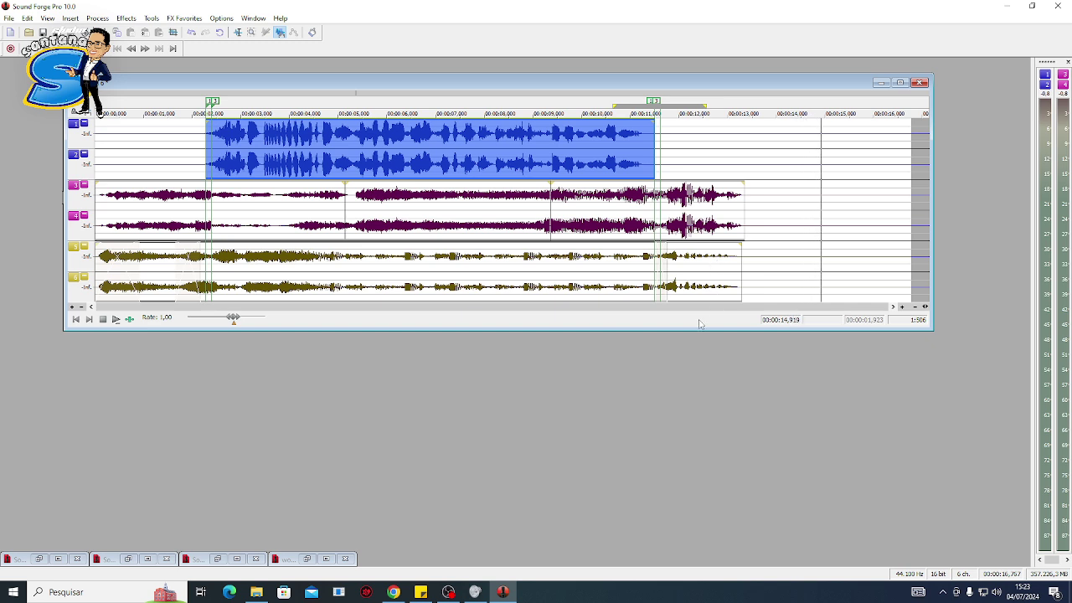
- Try the laugh event in channels 1-2 during playback and return it to channels 5-6 at about 11.6 seconds
{"action": "double_click", "coordinate": [690, 276]}
{"action": "left_click_drag", "start_coordinate": [694, 279], "coordinate": [691, 145]}
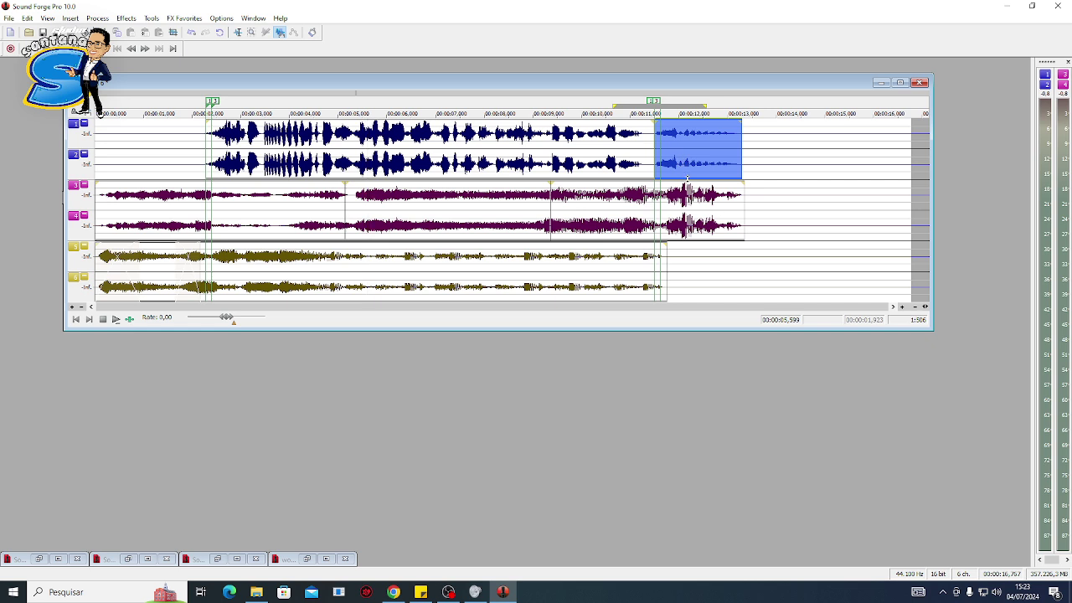
{"action": "key", "text": "space"}
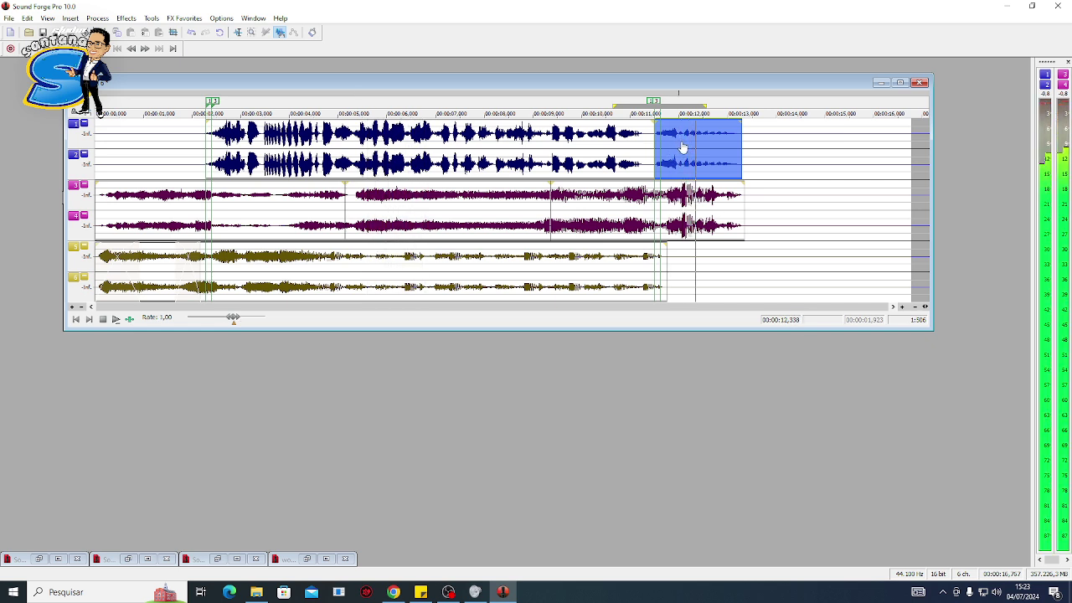
{"action": "left_click_drag", "start_coordinate": [686, 147], "coordinate": [698, 279]}
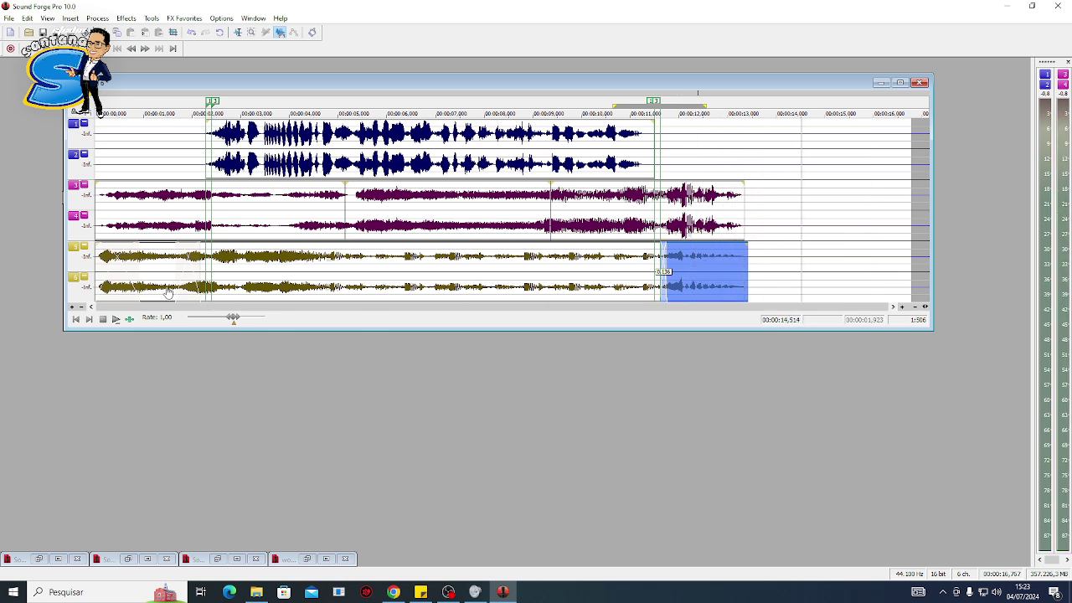
- Play the mix from its start and set the loop region to end at 13.415 seconds, just after the last events
{"action": "double_click", "coordinate": [742, 183]}
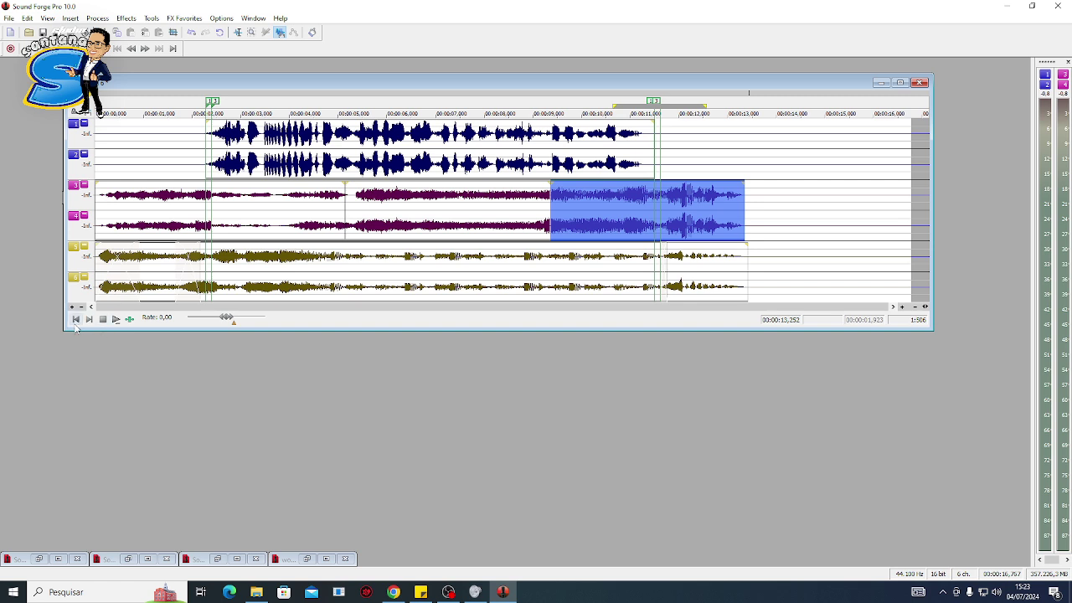
{"action": "key", "text": "space"}
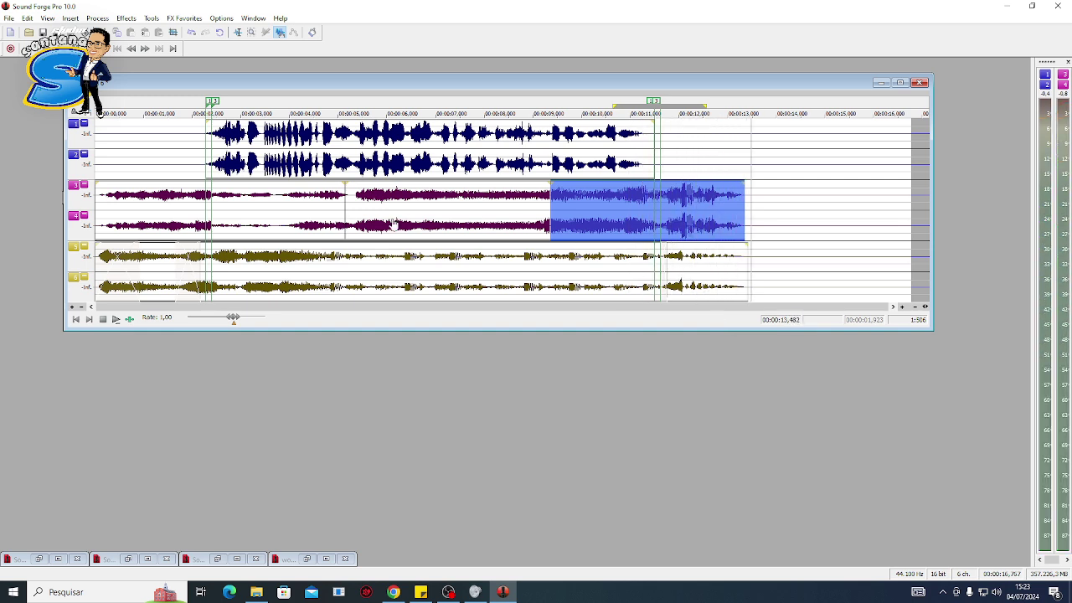
{"action": "key", "text": "space"}
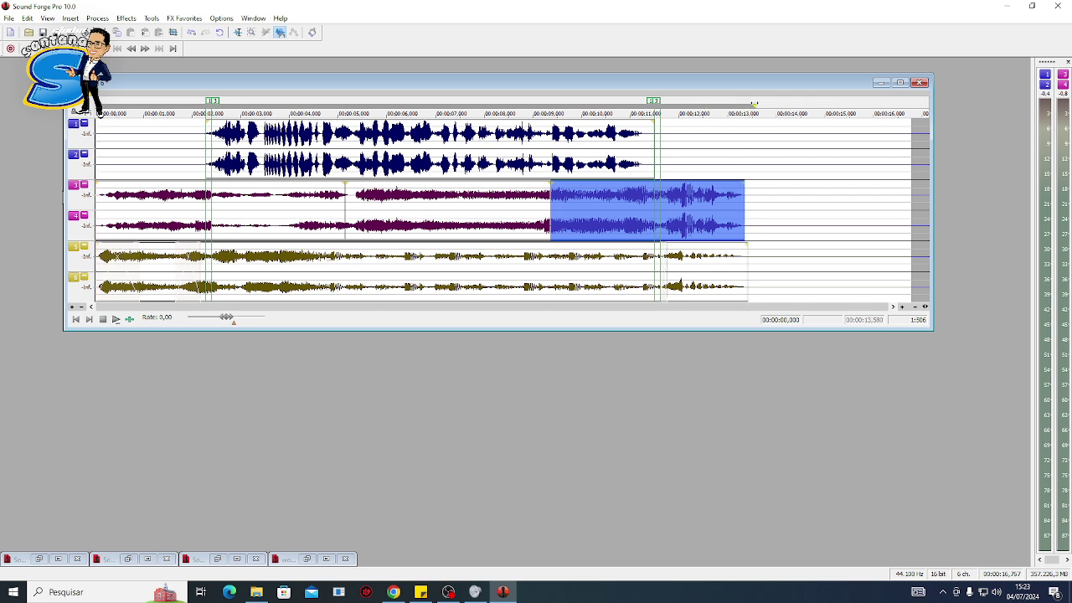
{"action": "left_click", "coordinate": [748, 105]}
{"action": "key", "text": "space"}
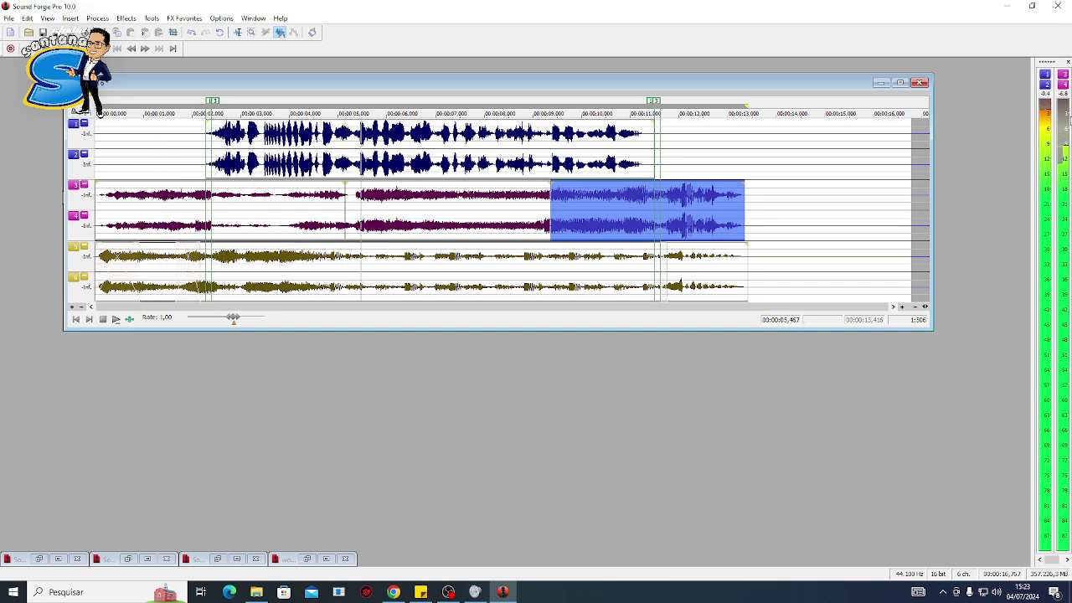
- Adjust the gain of the event in channels 1-2 to -2.90 dB and finally to -1.56 dB, checking it with playback
{"action": "double_click", "coordinate": [362, 136]}
{"action": "key", "text": "space"}
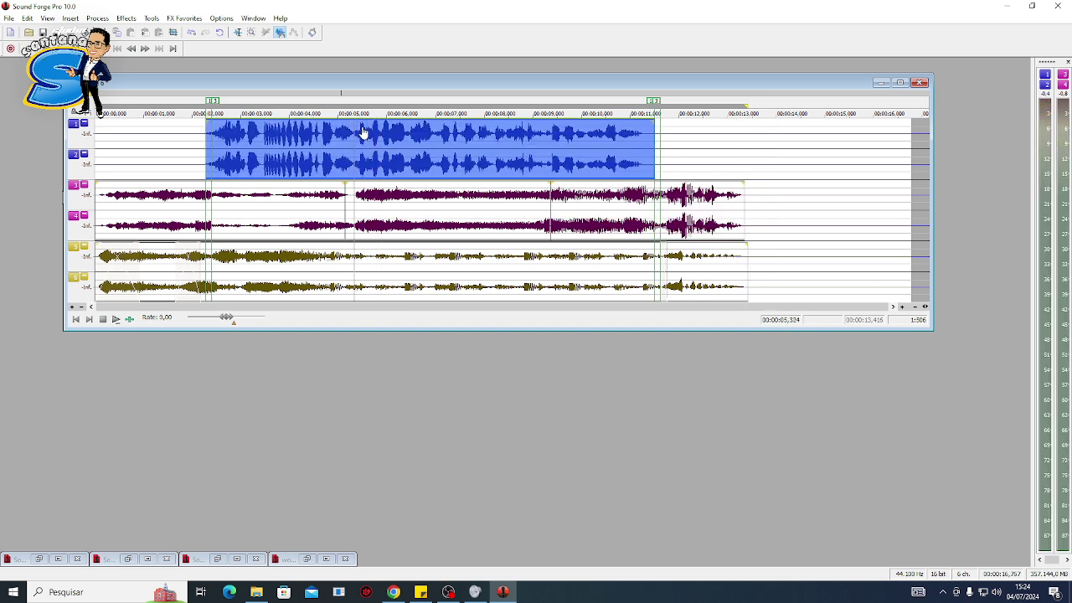
{"action": "left_click_drag", "start_coordinate": [364, 128], "coordinate": [362, 142]}
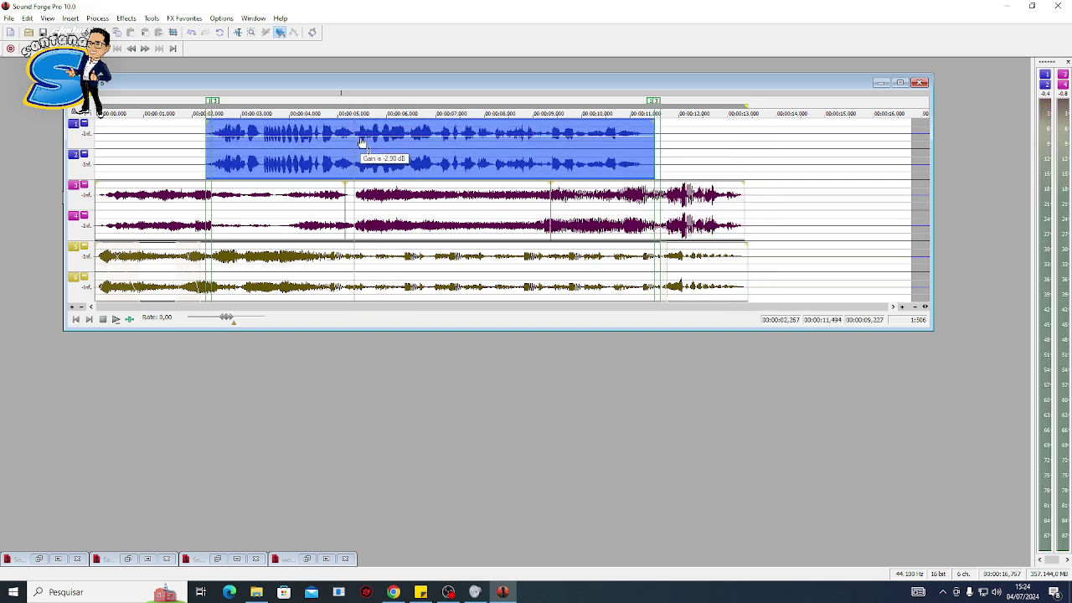
{"action": "key", "text": "space"}
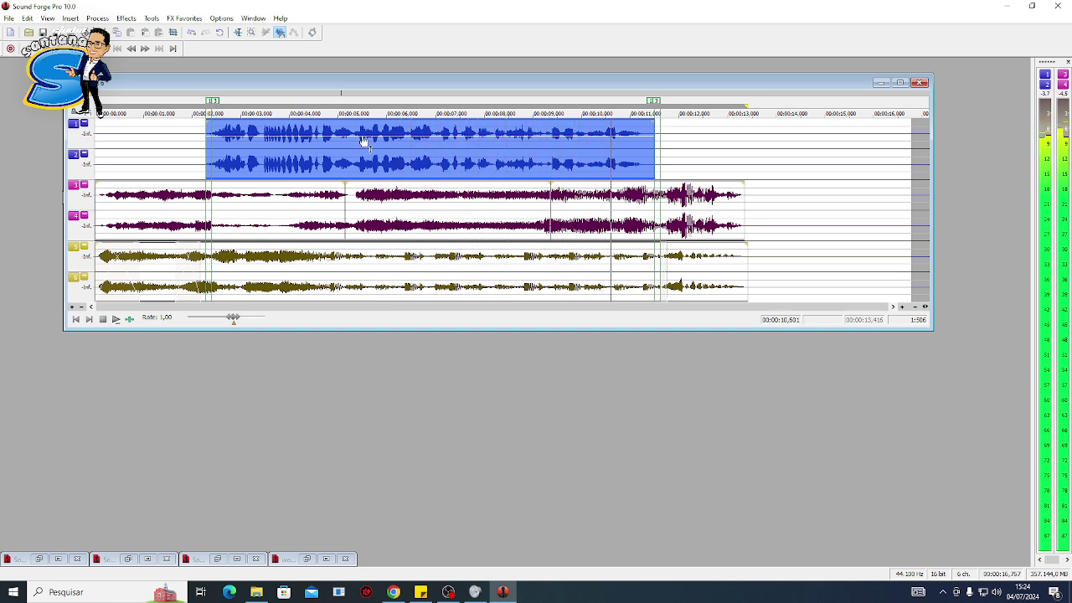
{"action": "left_click_drag", "start_coordinate": [361, 145], "coordinate": [365, 134]}
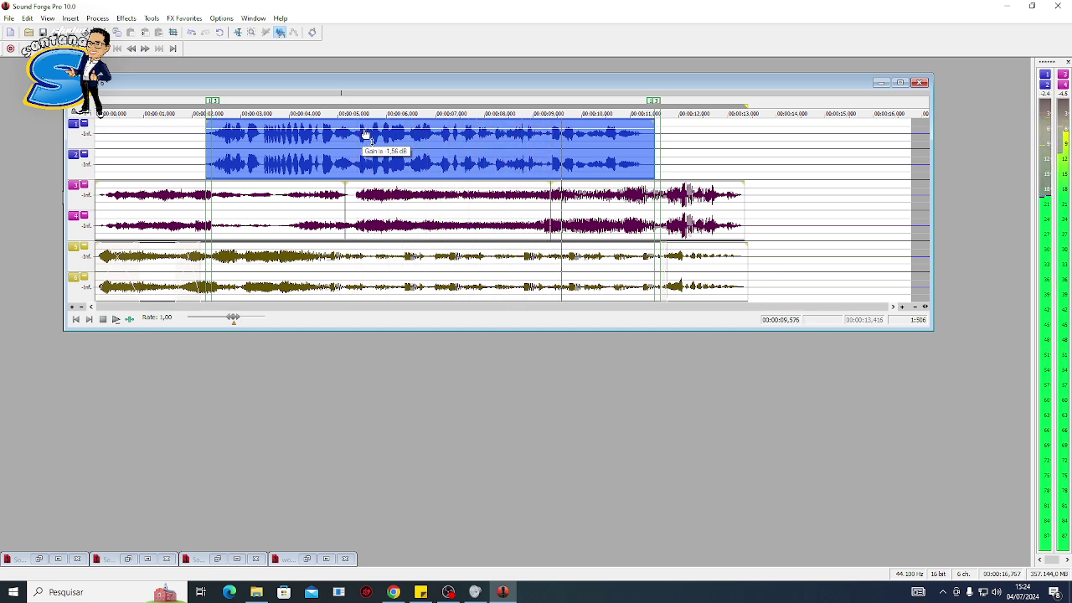
- Stop playback, switch from event editing to the Edit tool and select the entire six-channel mix
{"action": "key", "text": "space"}
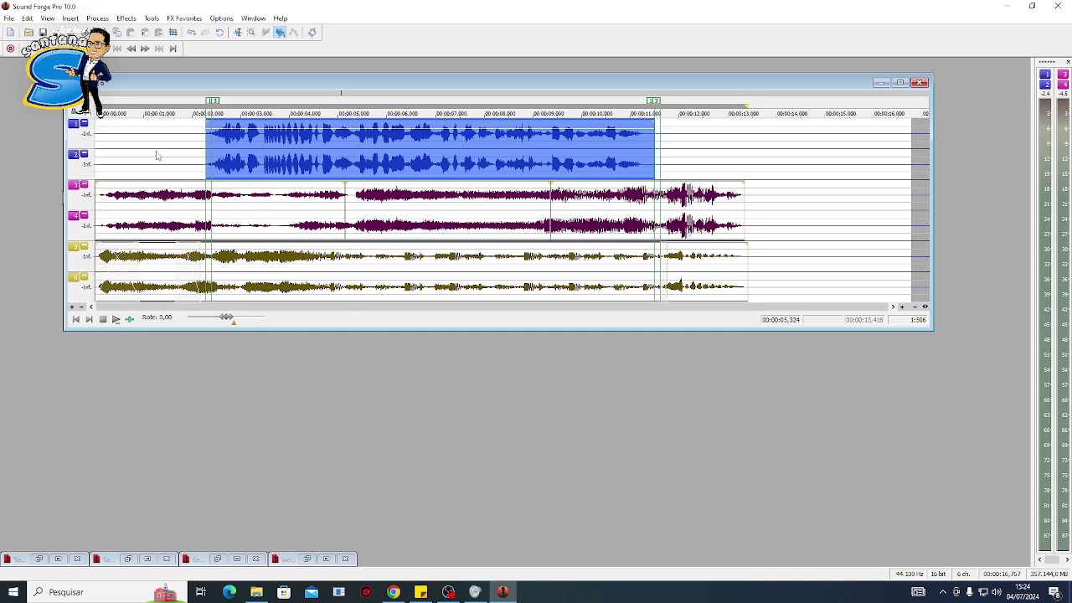
{"action": "key", "text": "ctrl+d"}
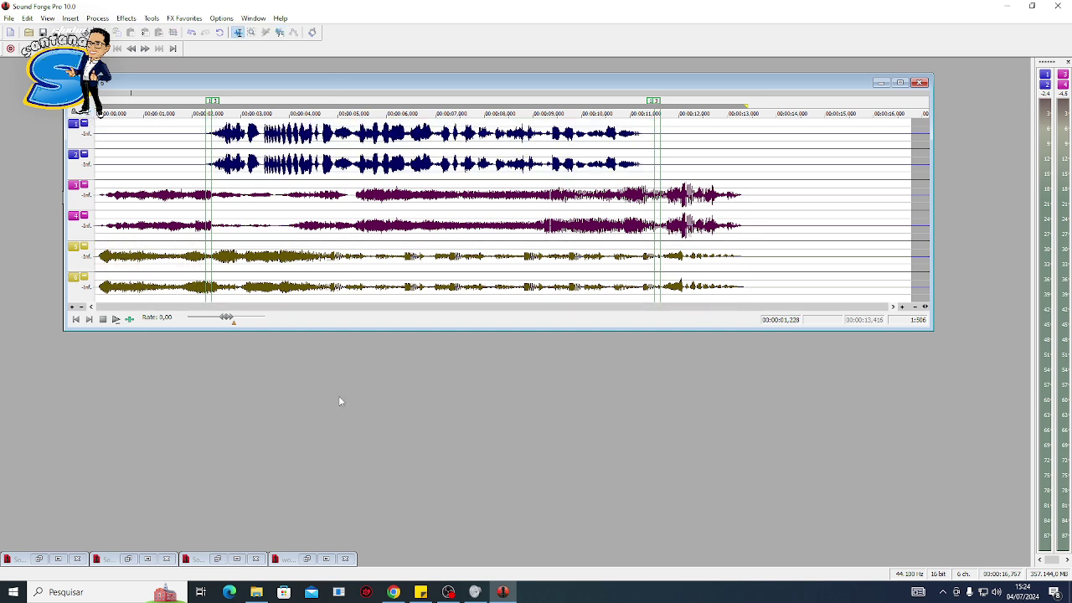
{"action": "double_click", "coordinate": [134, 156]}
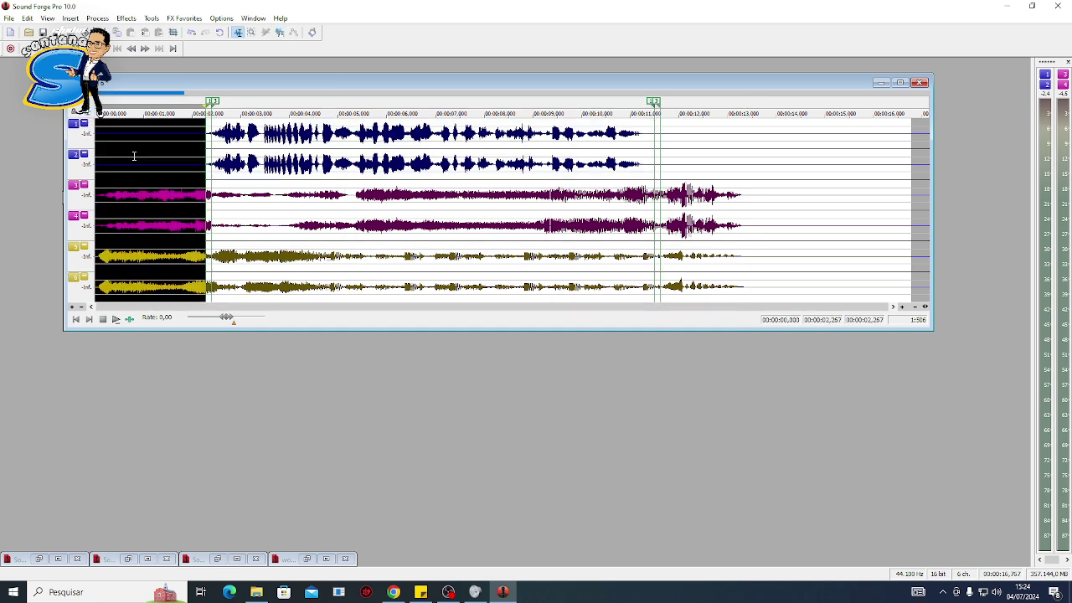
{"action": "left_click", "coordinate": [132, 150]}
{"action": "triple_click", "coordinate": [132, 156]}
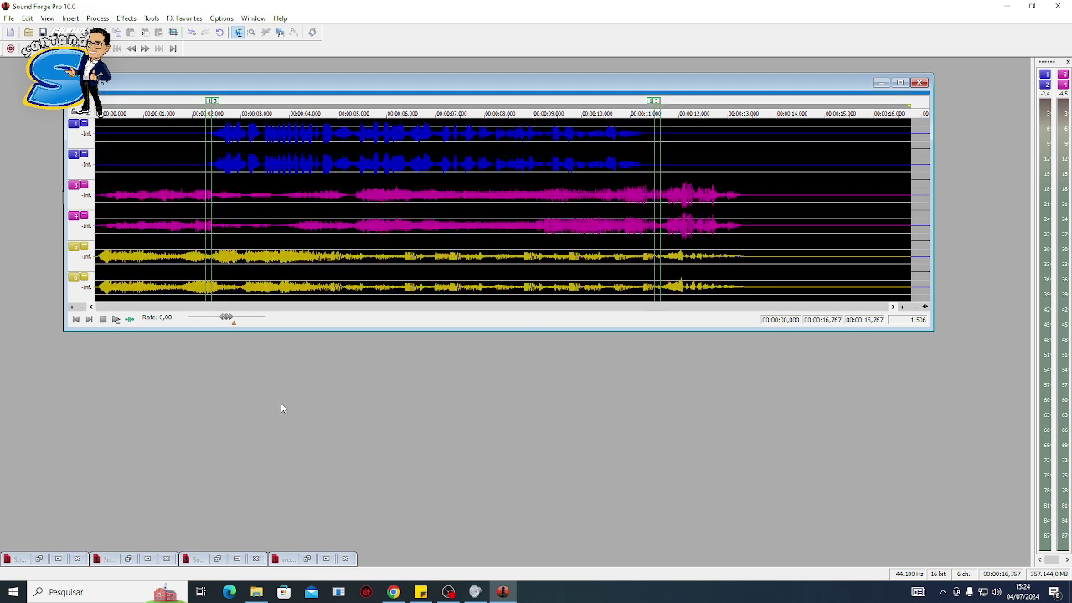
- Add Sony's Wave Hammer to an untitled plug-in chain for the selected six-channel mix
{"action": "left_click", "coordinate": [131, 322]}
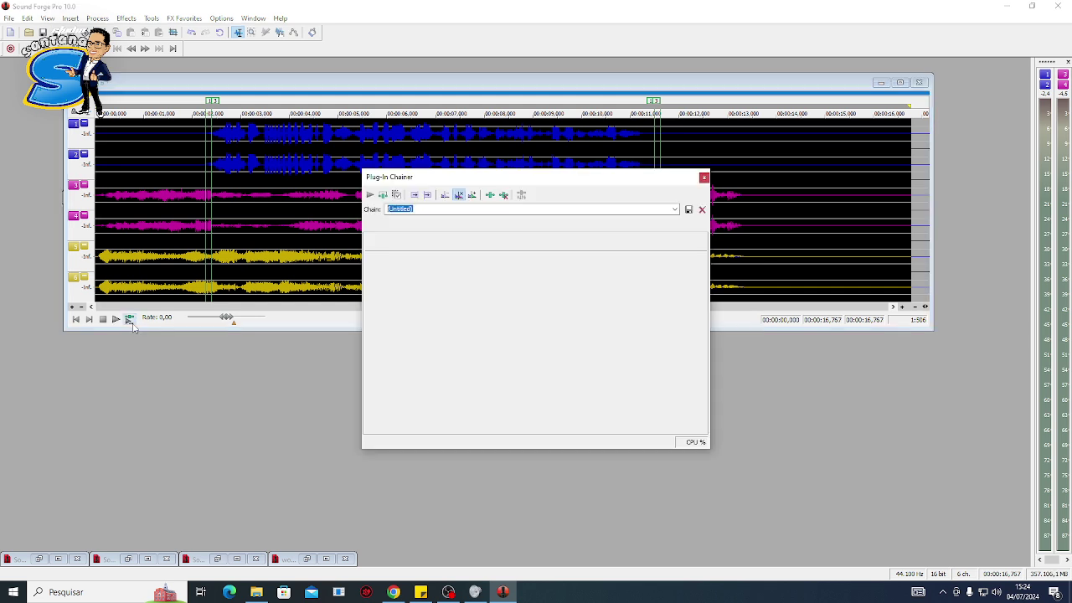
{"action": "left_click", "coordinate": [675, 211]}
{"action": "left_click", "coordinate": [675, 210]}
{"action": "left_click", "coordinate": [674, 211]}
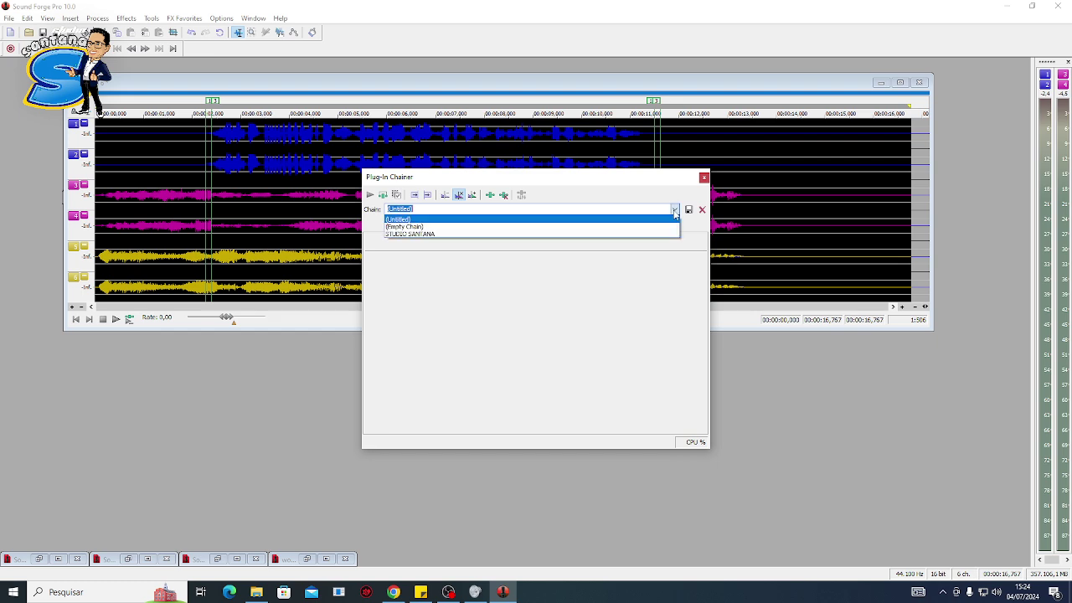
{"action": "left_click", "coordinate": [675, 211]}
{"action": "left_click", "coordinate": [497, 197]}
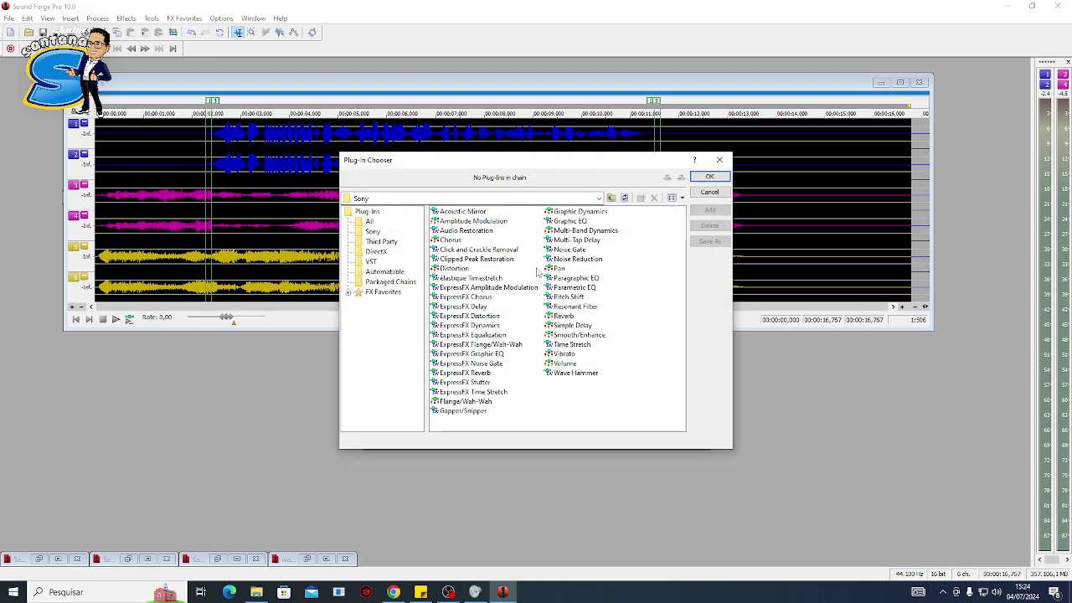
{"action": "left_click", "coordinate": [573, 373]}
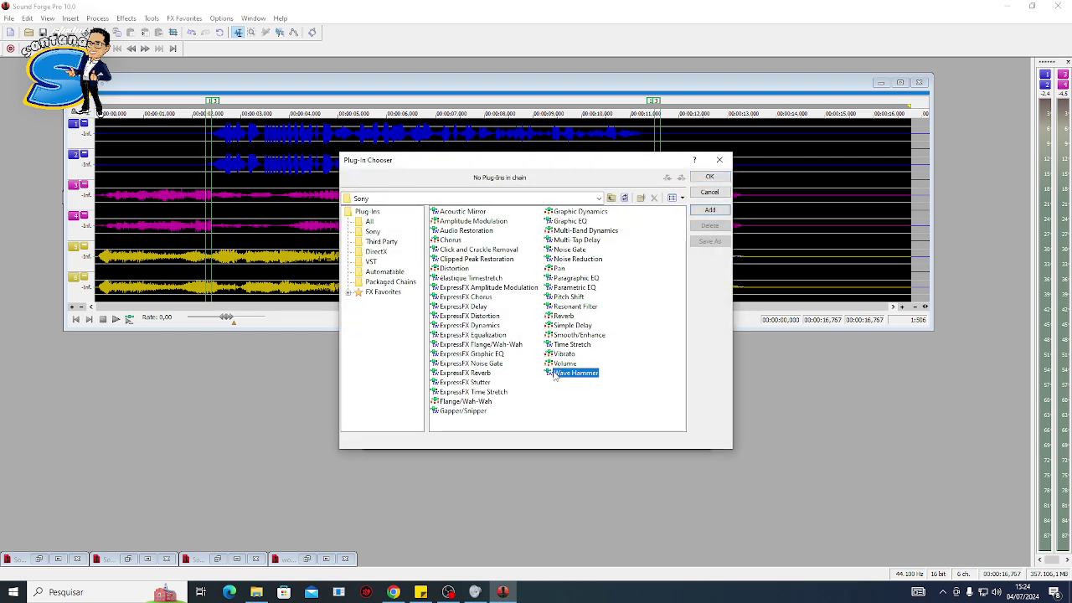
{"action": "left_click", "coordinate": [709, 211]}
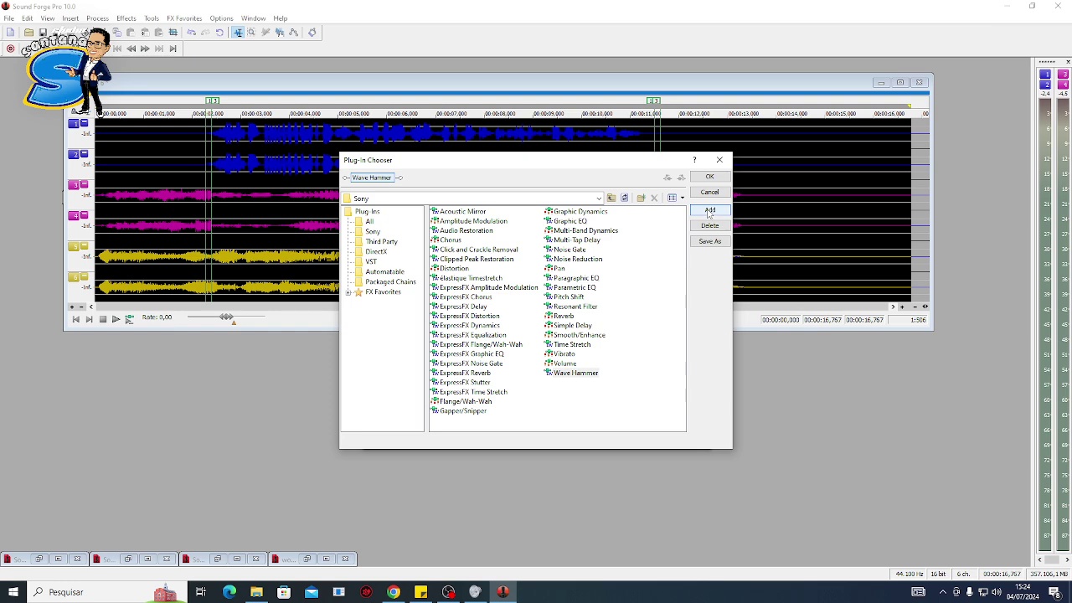
{"action": "left_click", "coordinate": [708, 178]}
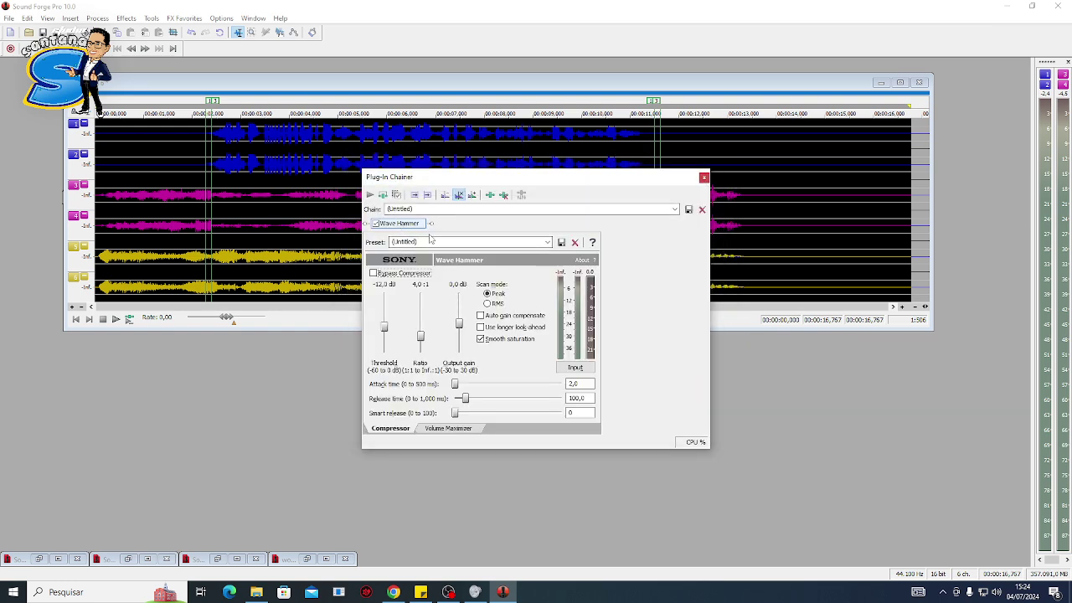
- Try to preview the Wave Hammer chain with the "Master for 16-bit" preset, and close the Plug-In Chainer
{"action": "left_click", "coordinate": [547, 243]}
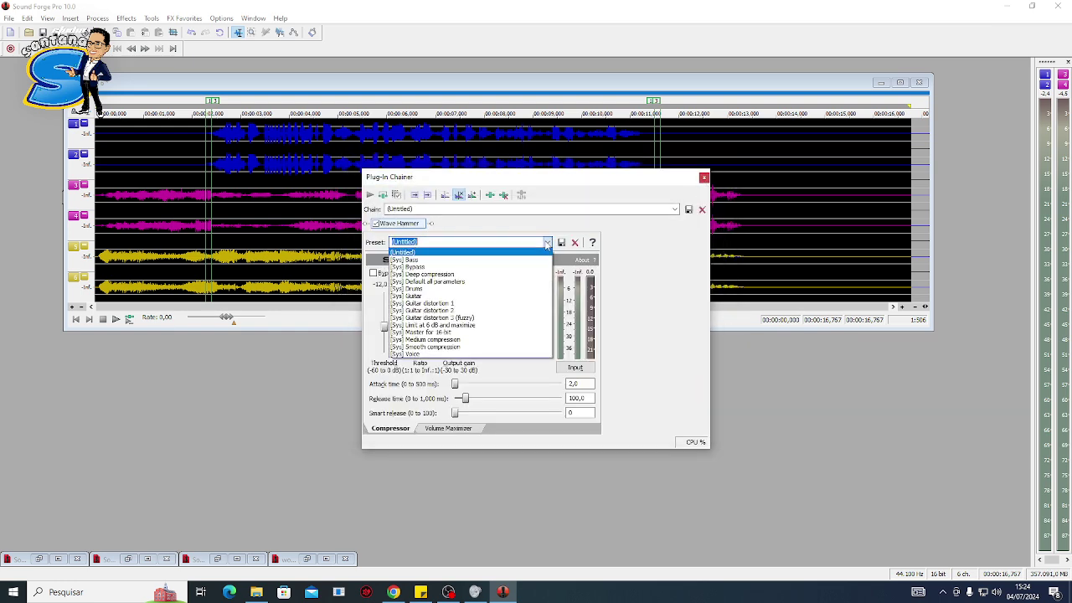
{"action": "left_click", "coordinate": [440, 333]}
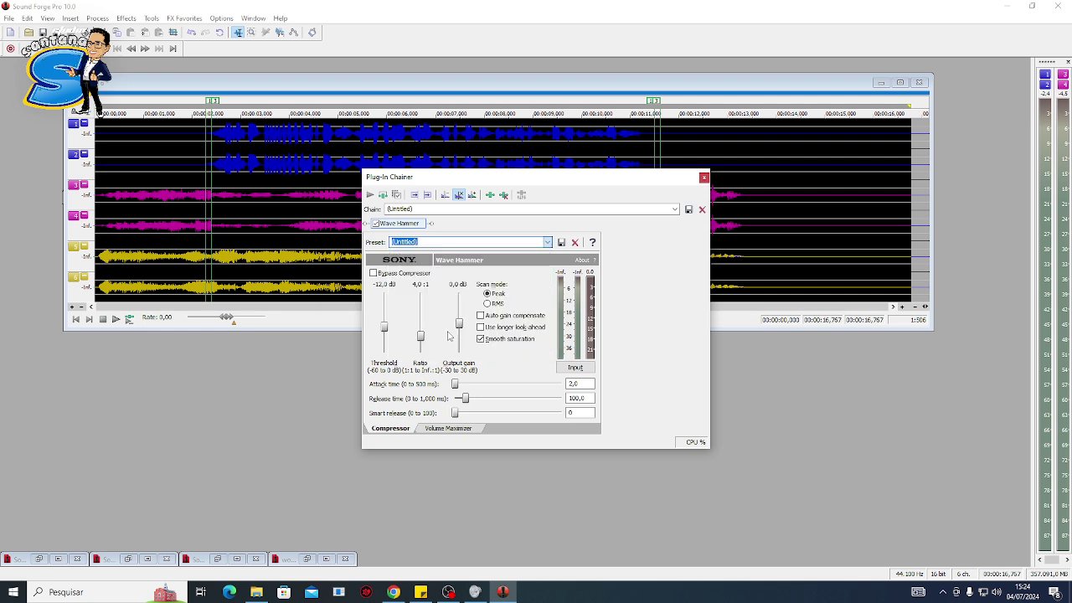
{"action": "left_click", "coordinate": [371, 195]}
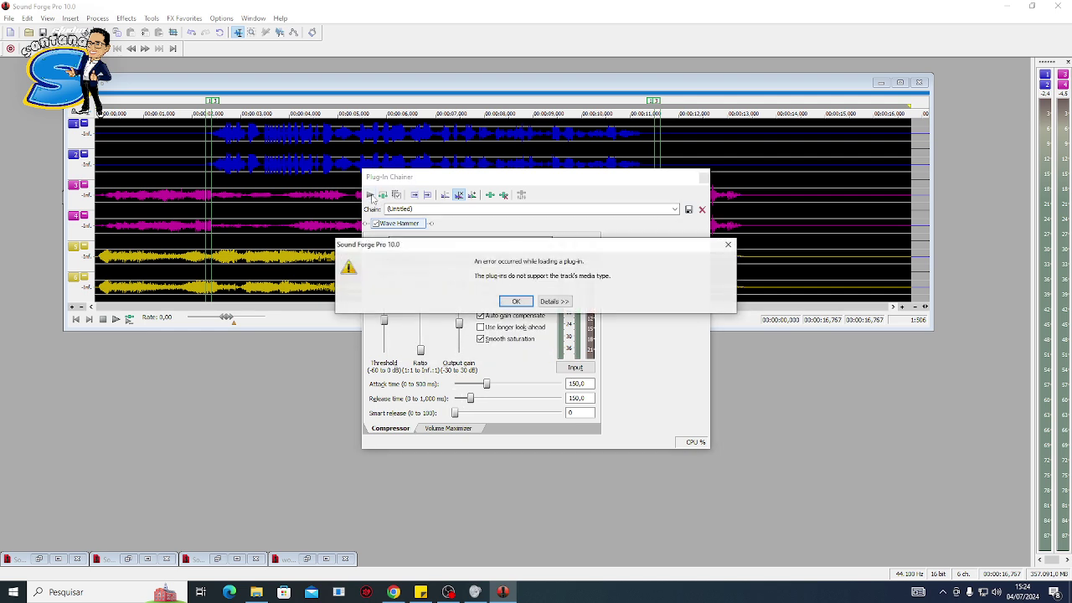
{"action": "left_click", "coordinate": [516, 302]}
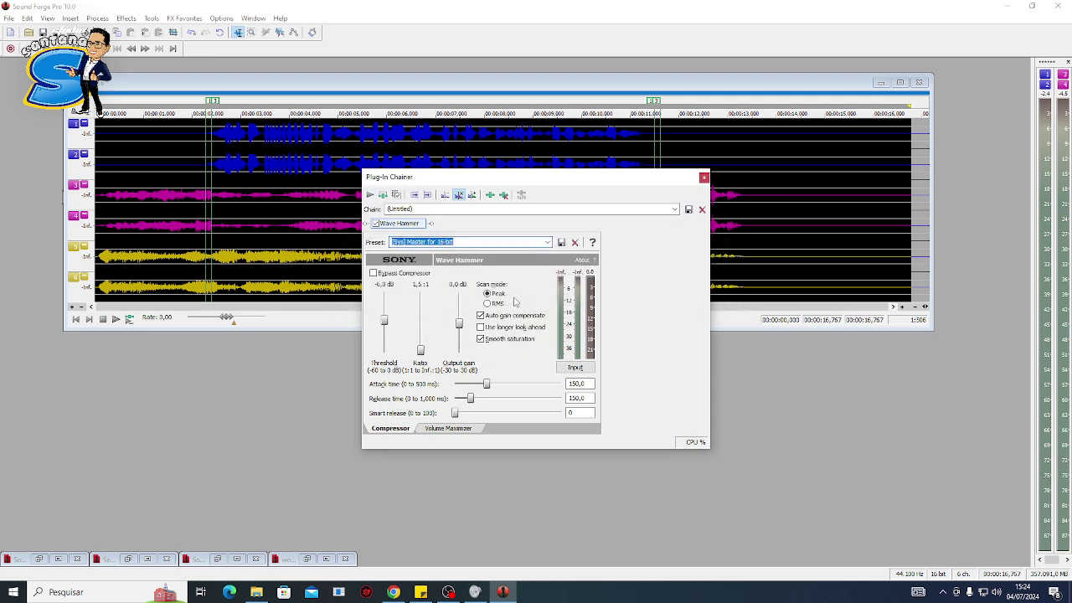
{"action": "left_click", "coordinate": [703, 178]}
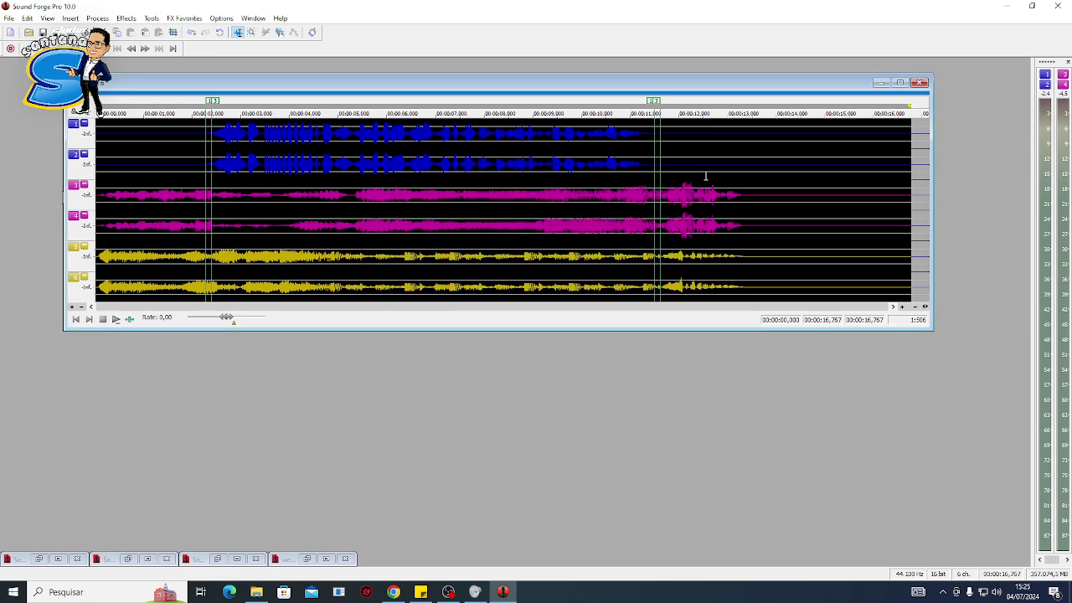
{"action": "left_click", "coordinate": [183, 18]}
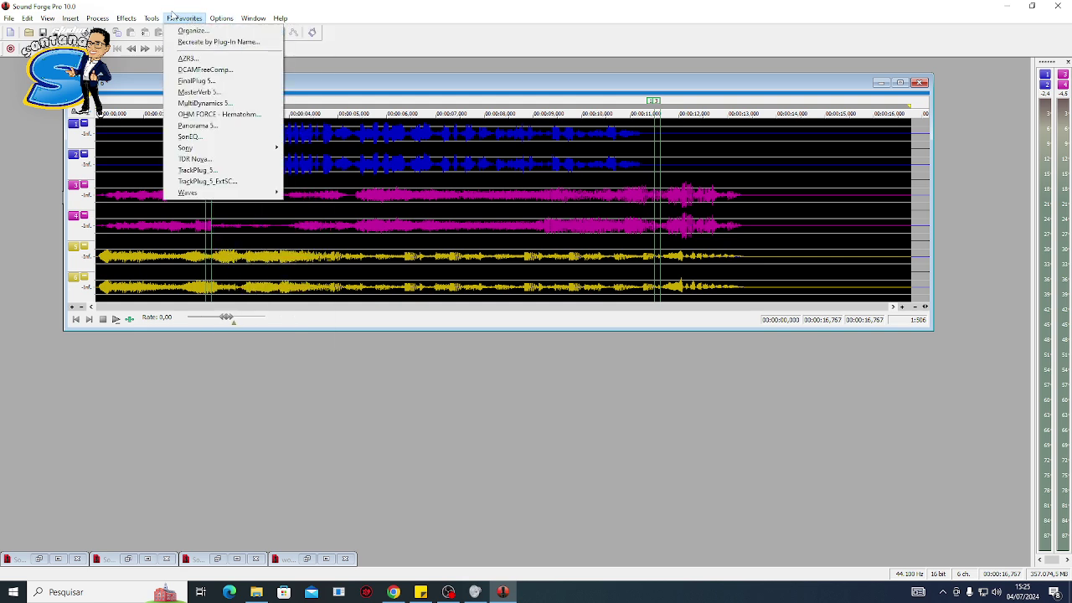
{"action": "left_click", "coordinate": [347, 77]}
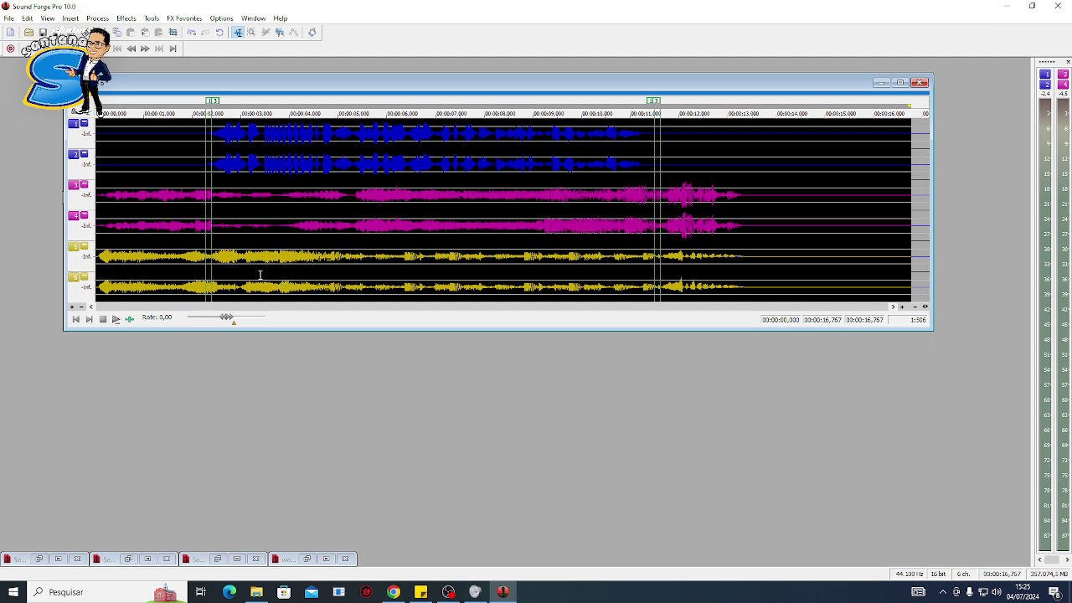
- Convert the six-channel file to two output channels with the Channel Converter preset "Mono to Stereo - 100 %"
{"action": "left_click", "coordinate": [99, 19]}
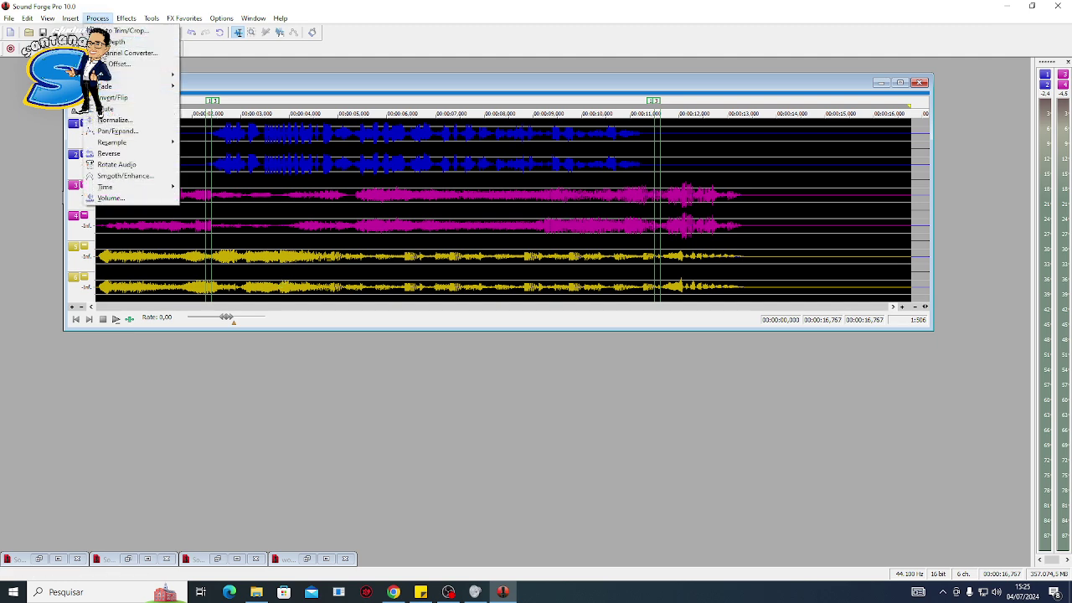
{"action": "left_click", "coordinate": [126, 53]}
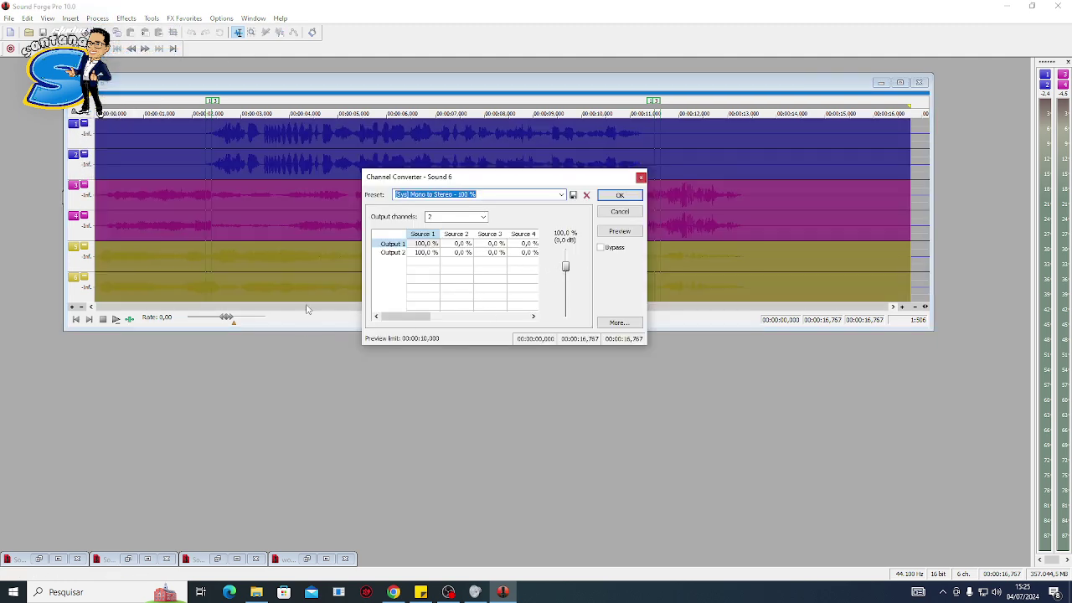
{"action": "left_click", "coordinate": [612, 197]}
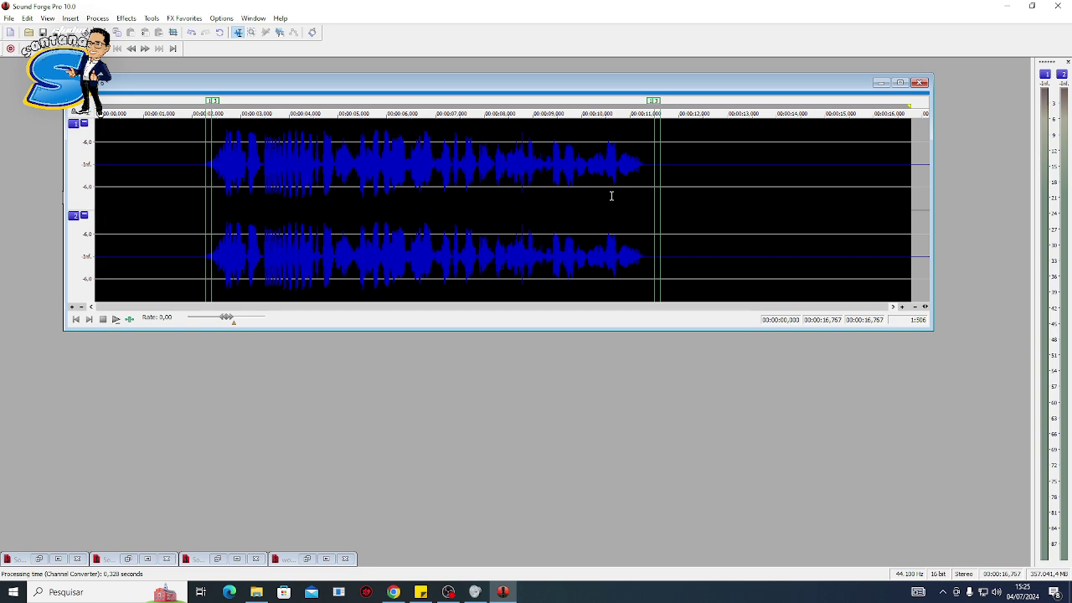
- Delete about 2.1 seconds of silence before the stereo audio and everything after about 9.25 seconds, and play the trimmed result
{"action": "left_click", "coordinate": [189, 218]}
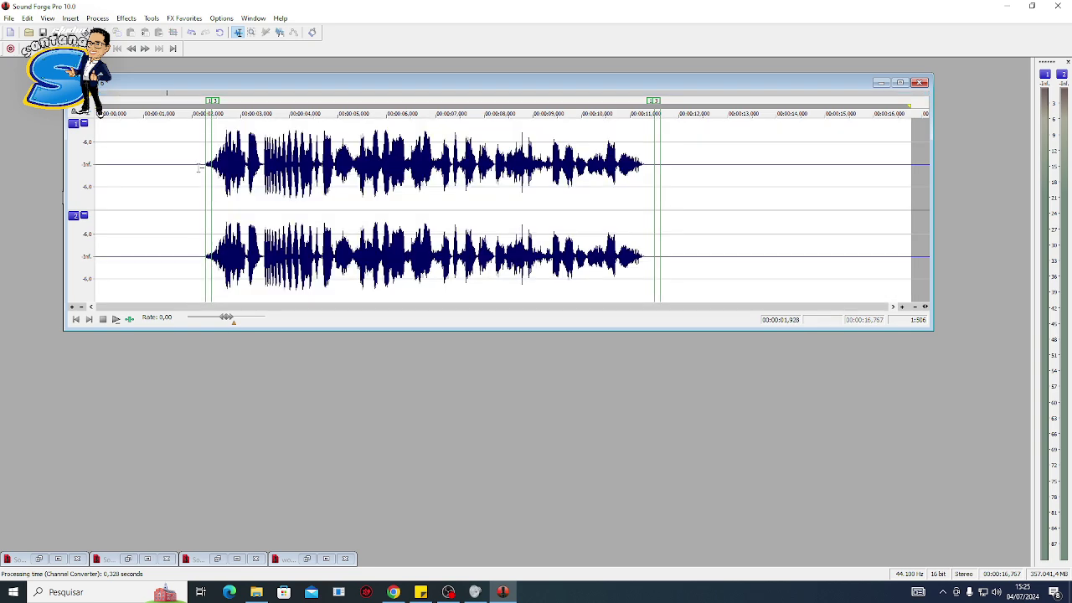
{"action": "left_click_drag", "start_coordinate": [199, 168], "coordinate": [1, 377]}
{"action": "key", "text": "Delete"}
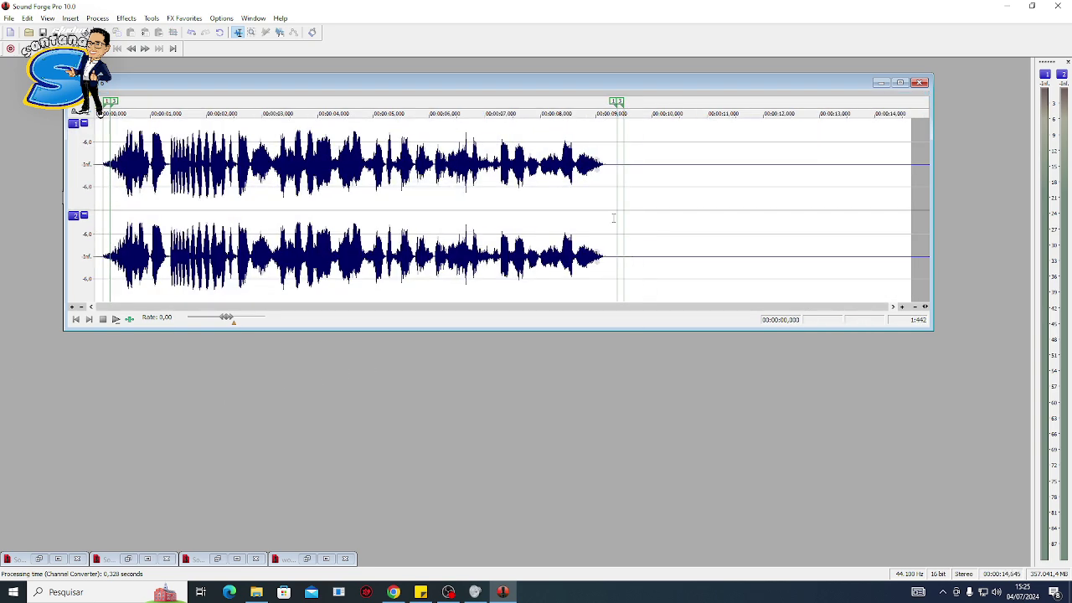
{"action": "left_click_drag", "start_coordinate": [615, 175], "coordinate": [913, 209]}
{"action": "key", "text": "Delete"}
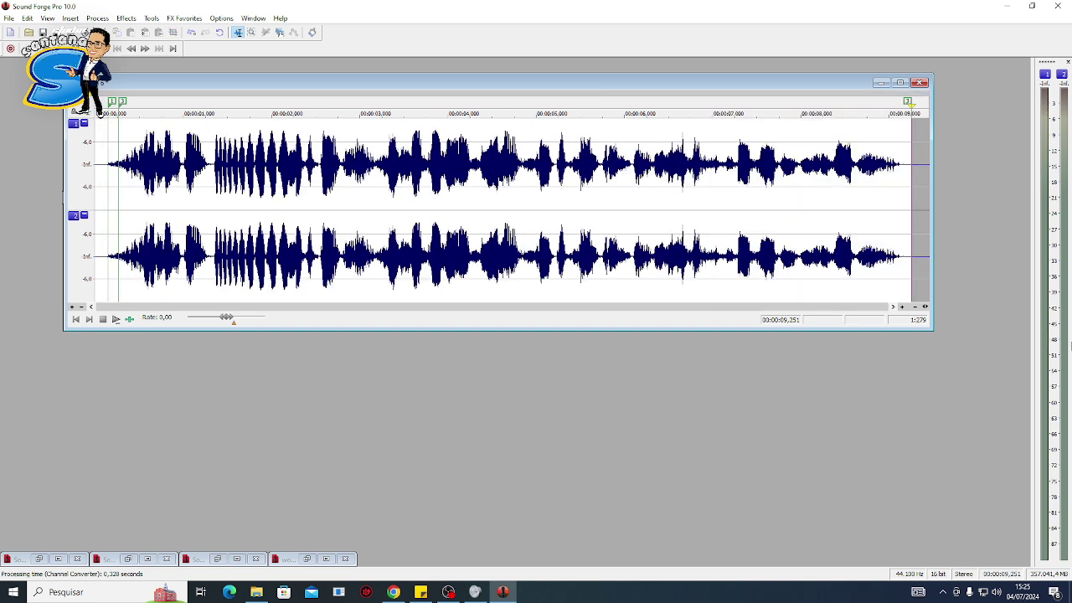
{"action": "key", "text": "space"}
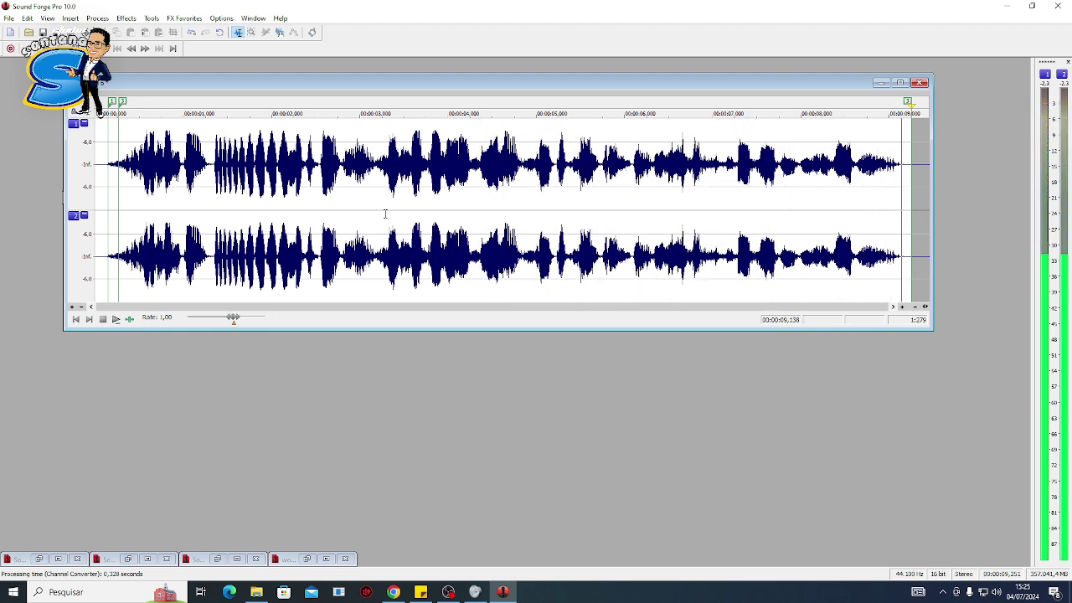
- Open Wave Hammer with the "Master for 16-bit" preset, extend the selection to the whole file and preview the effect
{"action": "double_click", "coordinate": [238, 137]}
{"action": "left_click", "coordinate": [184, 18]}
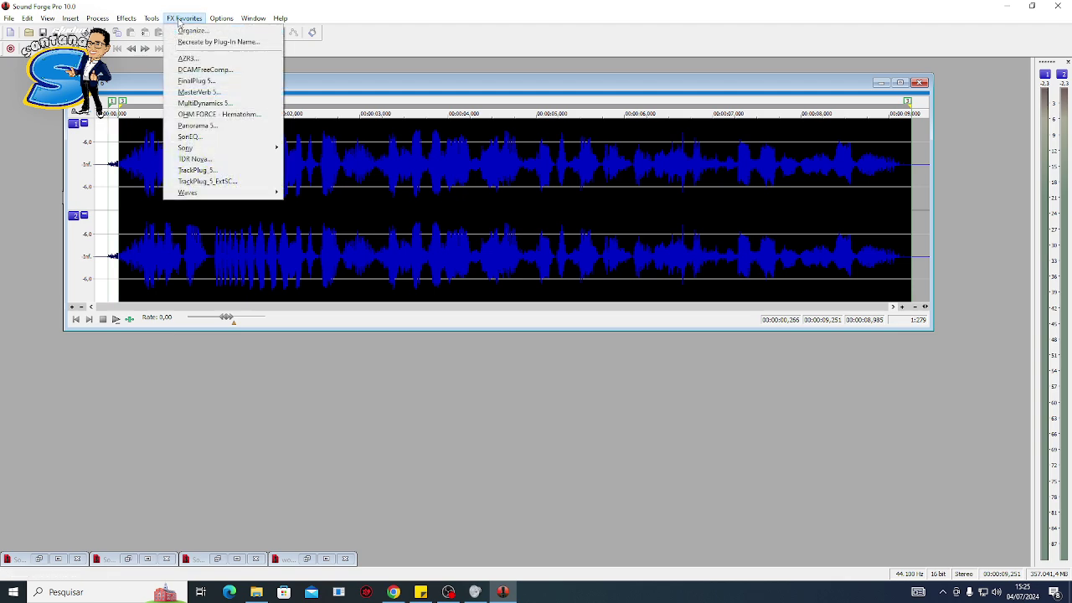
{"action": "left_click", "coordinate": [153, 186]}
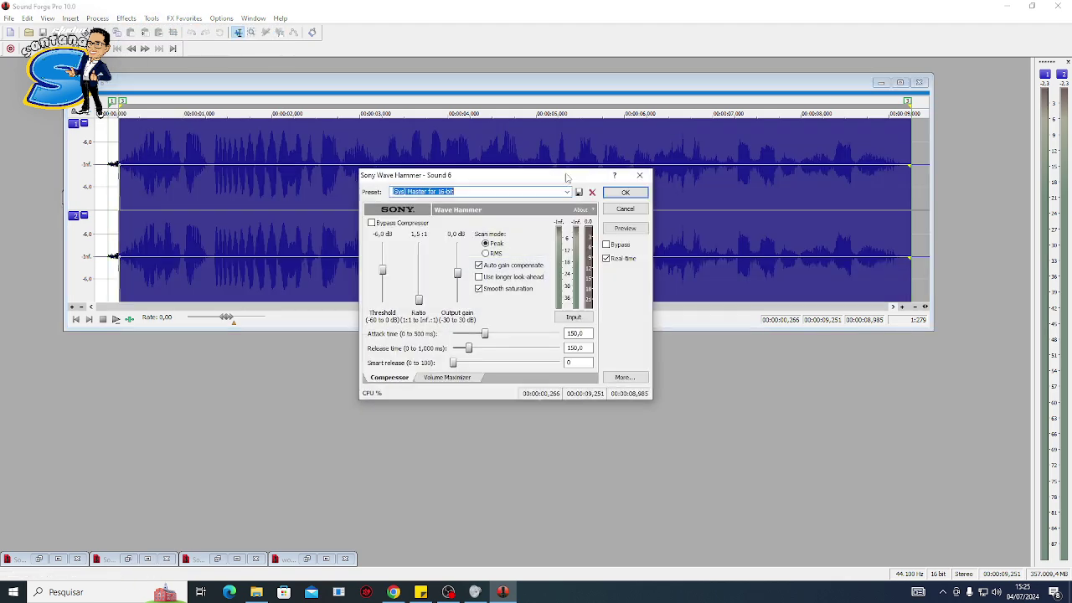
{"action": "left_click_drag", "start_coordinate": [113, 198], "coordinate": [55, 204]}
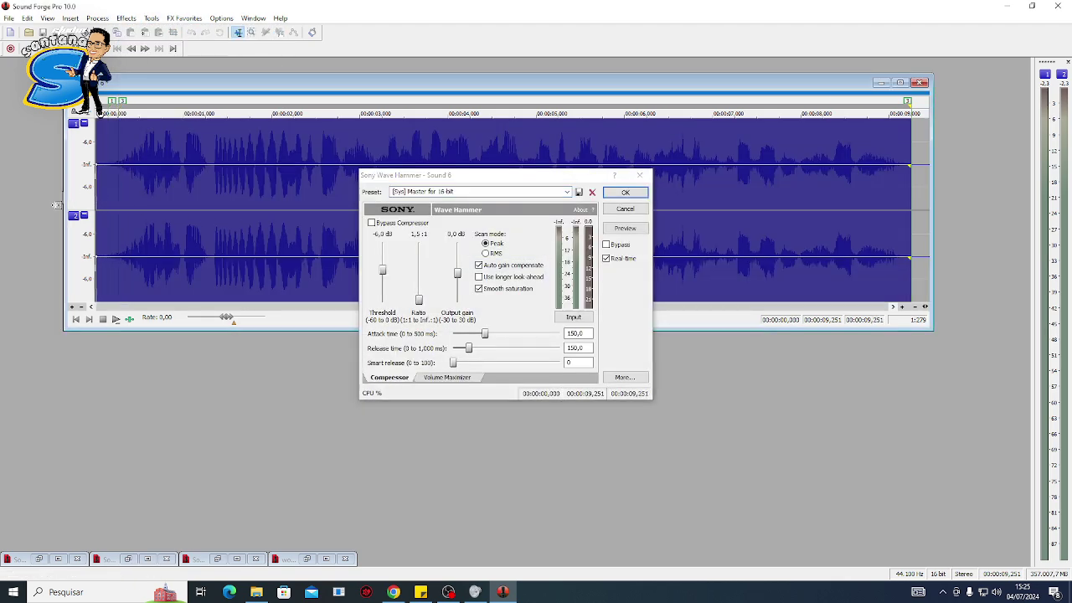
{"action": "left_click", "coordinate": [624, 228]}
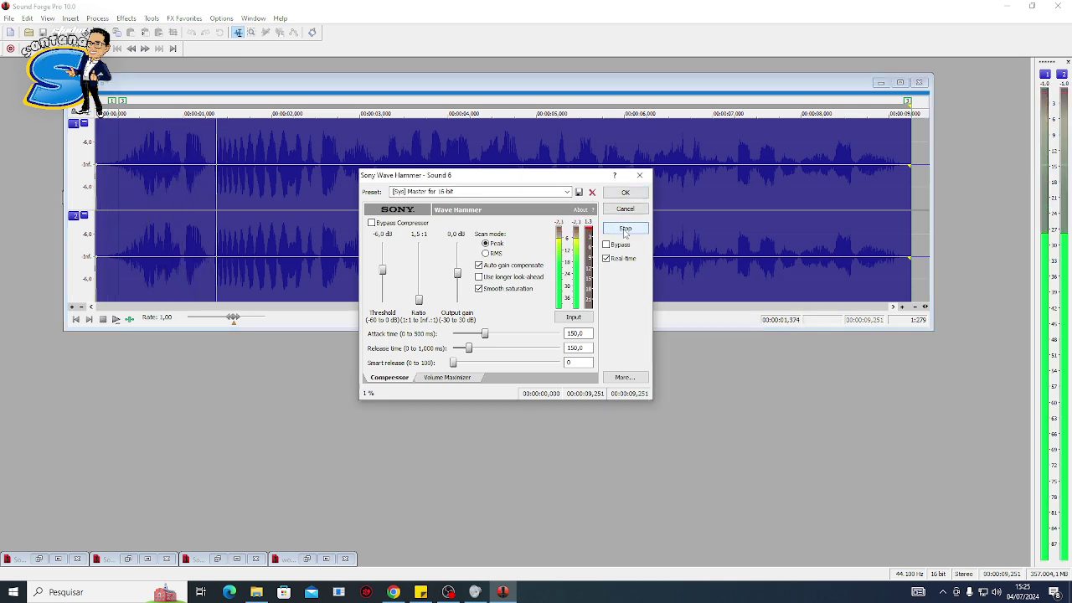
- Try the Wave Hammer preset "Limit at 6 dB and maximize" and preview it from the start of the selection
{"action": "left_click", "coordinate": [567, 192]}
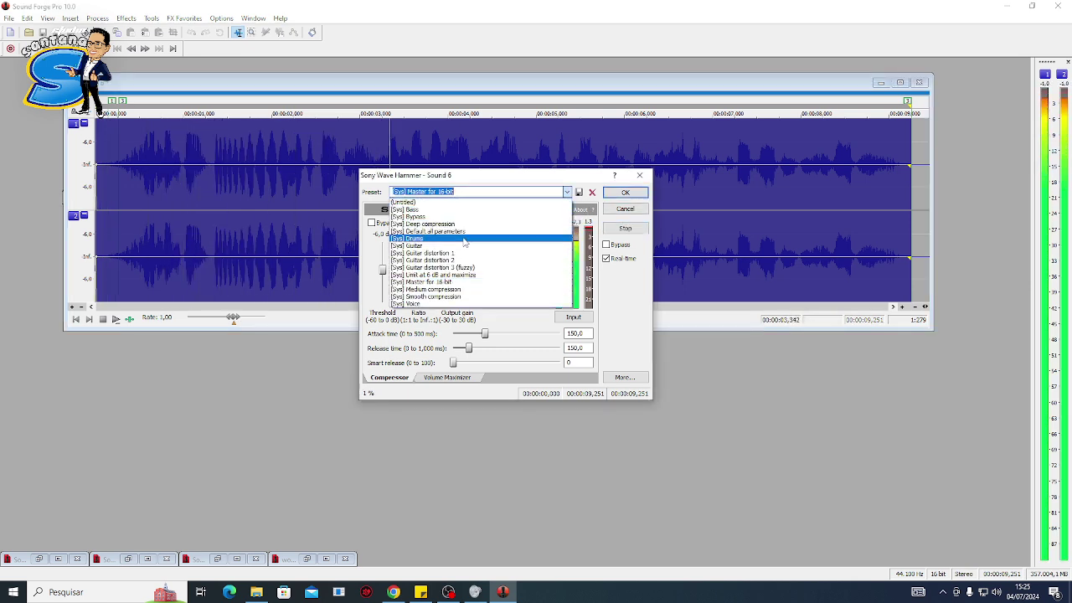
{"action": "left_click", "coordinate": [452, 282]}
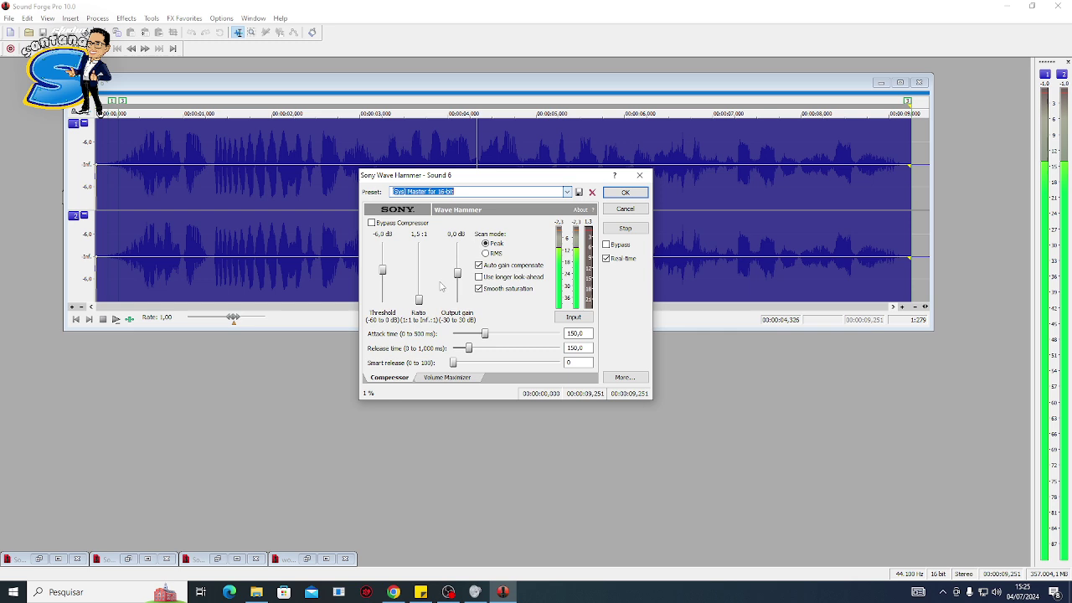
{"action": "left_click", "coordinate": [567, 192]}
{"action": "left_click", "coordinate": [503, 270]}
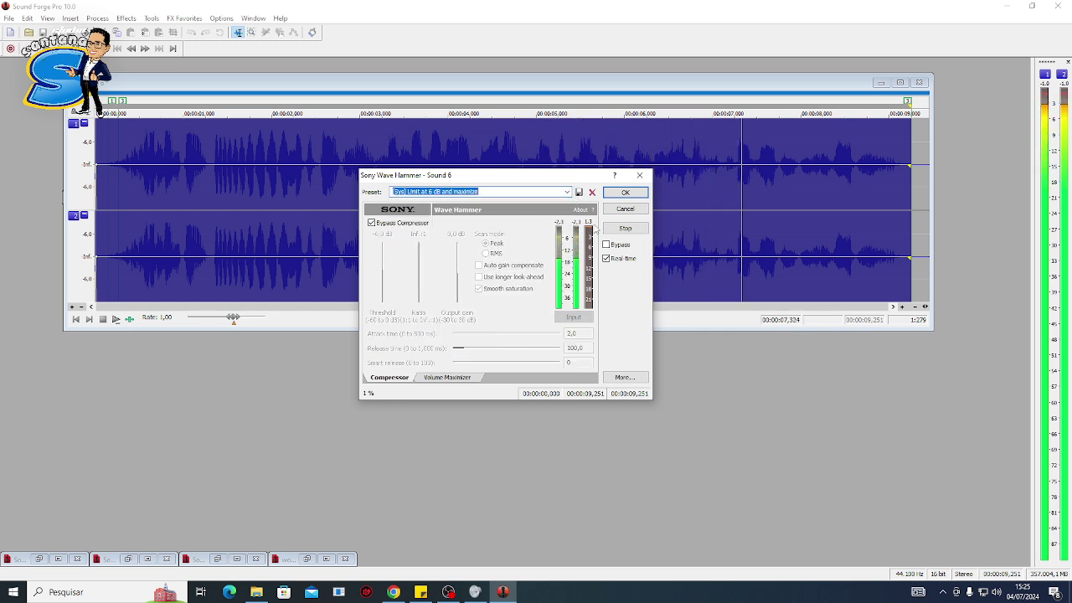
{"action": "left_click", "coordinate": [626, 229]}
{"action": "left_click", "coordinate": [626, 229]}
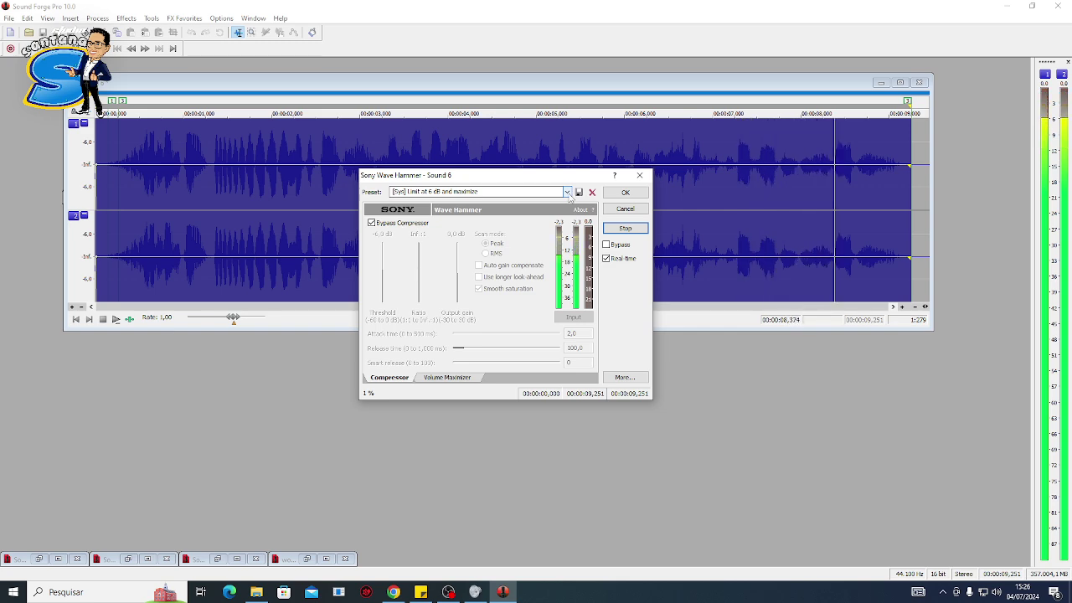
- Apply Wave Hammer with the "Master for 16-bit" preset to the whole stereo file and play the processed audio
{"action": "left_click", "coordinate": [567, 193]}
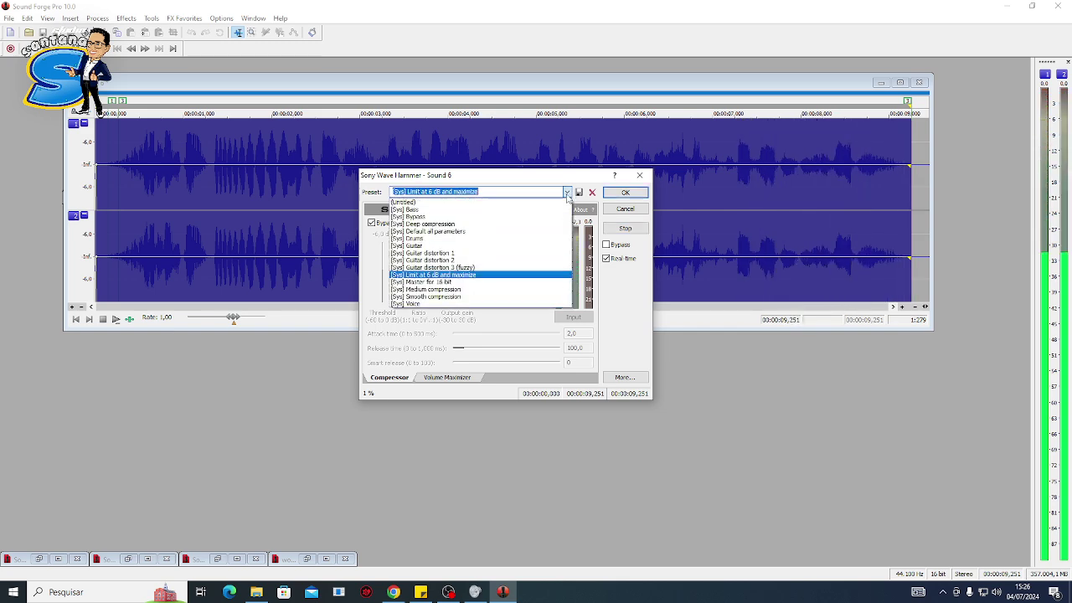
{"action": "left_click", "coordinate": [431, 282]}
{"action": "left_click", "coordinate": [622, 194]}
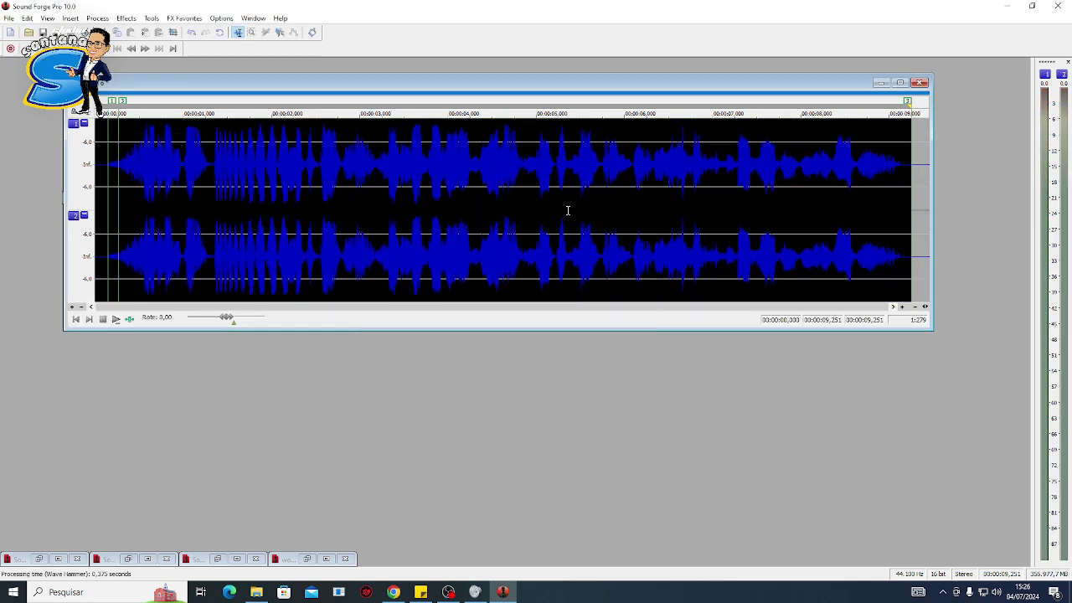
{"action": "key", "text": "space"}
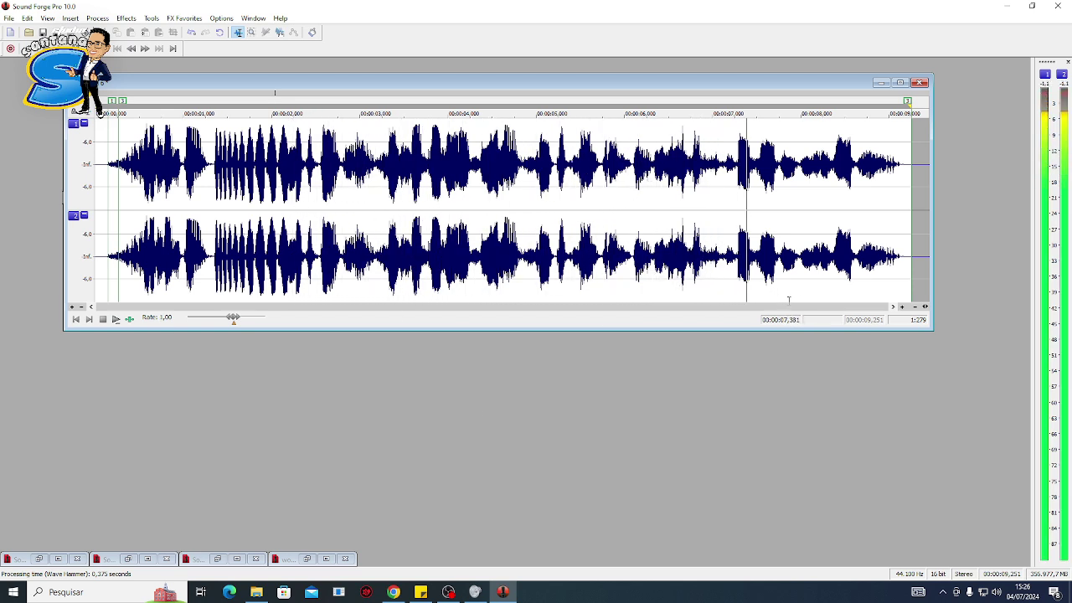
- Play the processed stereo audio from the beginning and make its waveform window taller
{"action": "left_click", "coordinate": [75, 319]}
{"action": "key", "text": "space"}
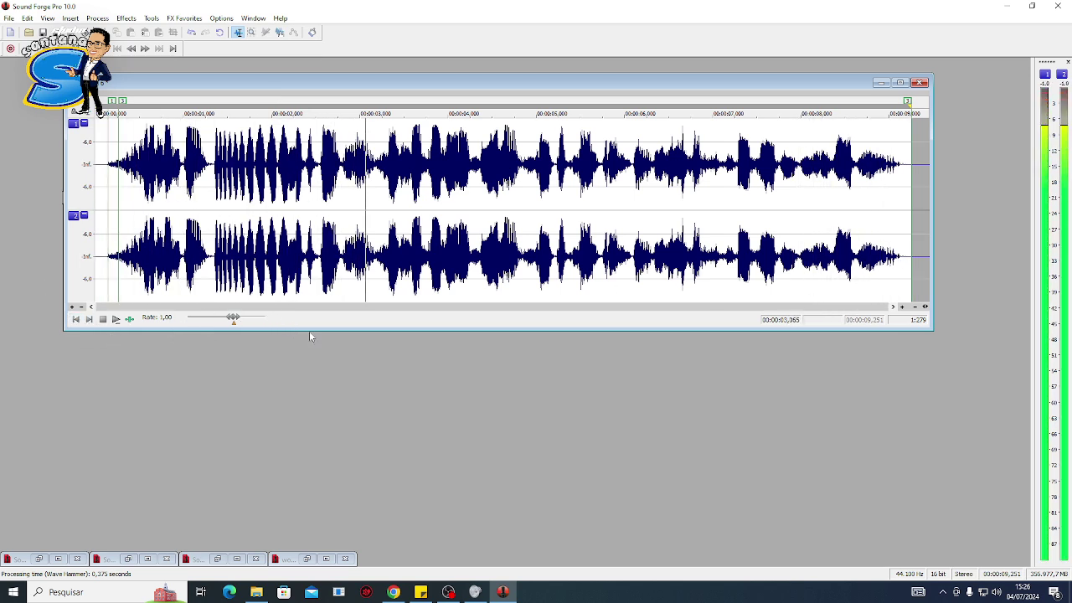
{"action": "left_click_drag", "start_coordinate": [310, 331], "coordinate": [313, 356]}
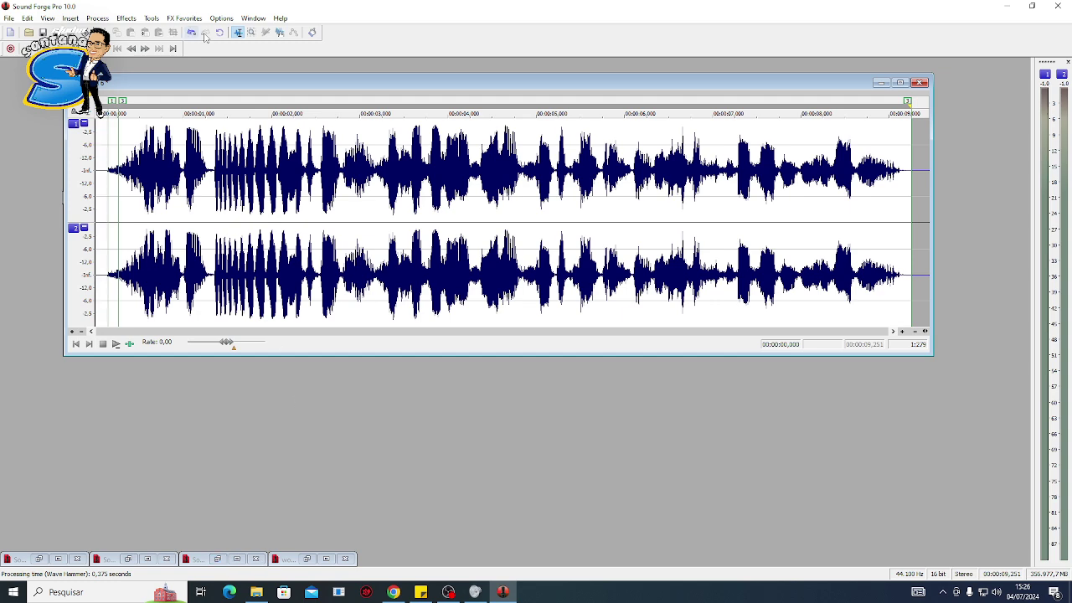
- Undo the Wave Hammer mastering, both trims and the stereo conversion, and play the six-channel audio
{"action": "key", "text": "ctrl+a"}
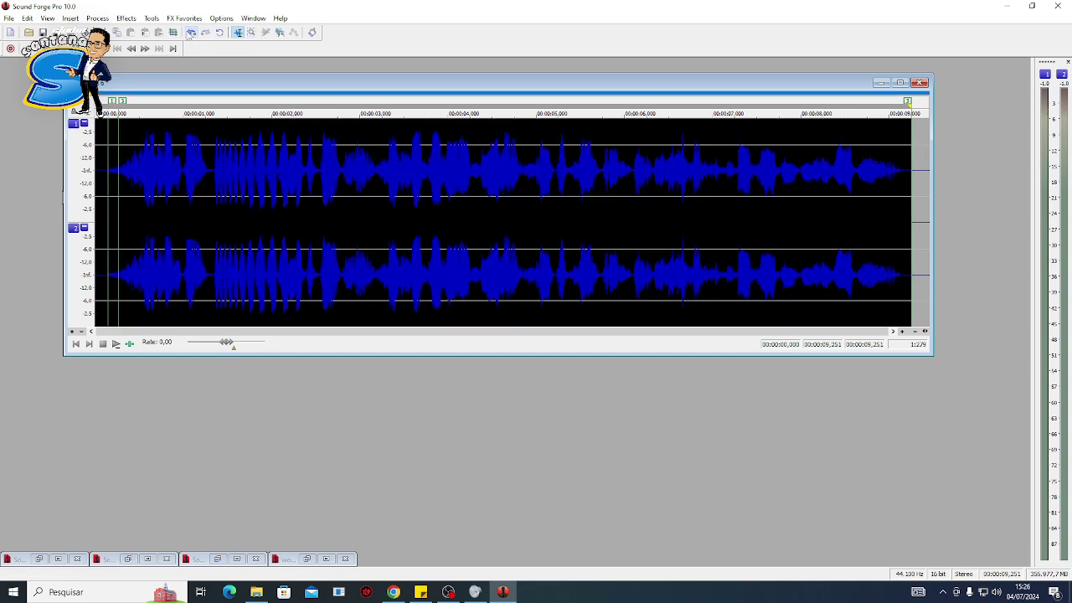
{"action": "left_click", "coordinate": [191, 32]}
{"action": "left_click", "coordinate": [191, 31]}
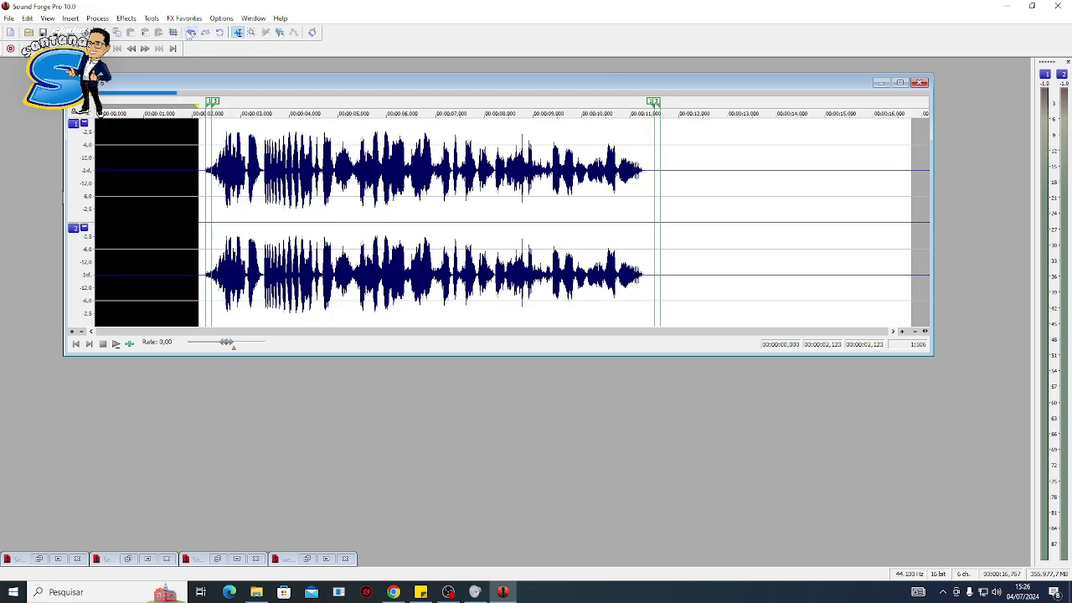
{"action": "left_click", "coordinate": [191, 32]}
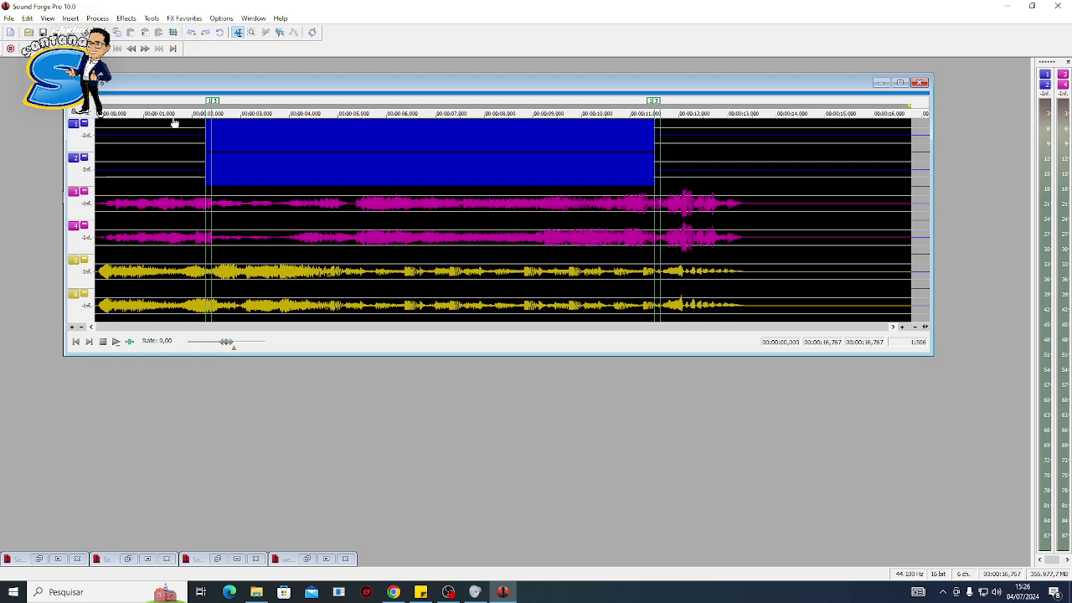
{"action": "left_click", "coordinate": [159, 136]}
{"action": "key", "text": "space"}
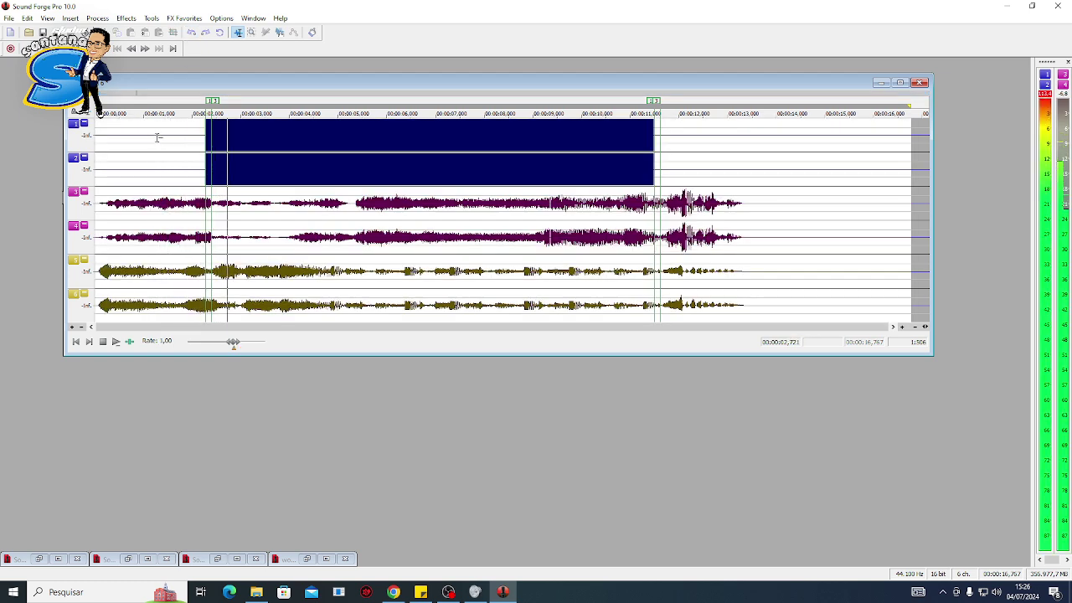
- Undo the earlier processing that saturated channels 1 and 2, close the Plug-In Chainer and play the six-channel mix
{"action": "left_click", "coordinate": [191, 32]}
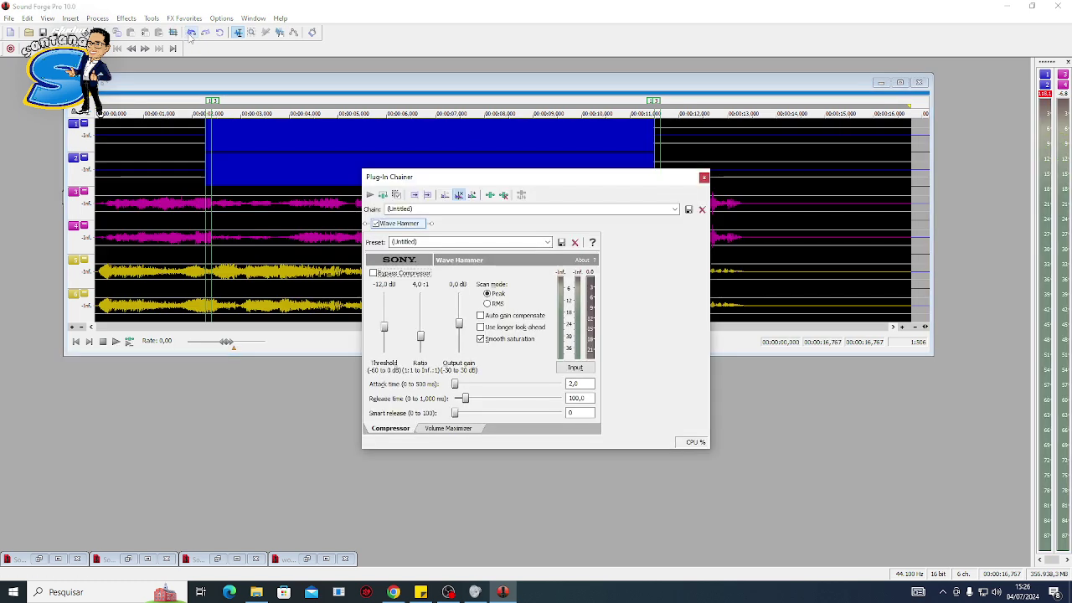
{"action": "left_click", "coordinate": [191, 33]}
{"action": "left_click", "coordinate": [191, 33]}
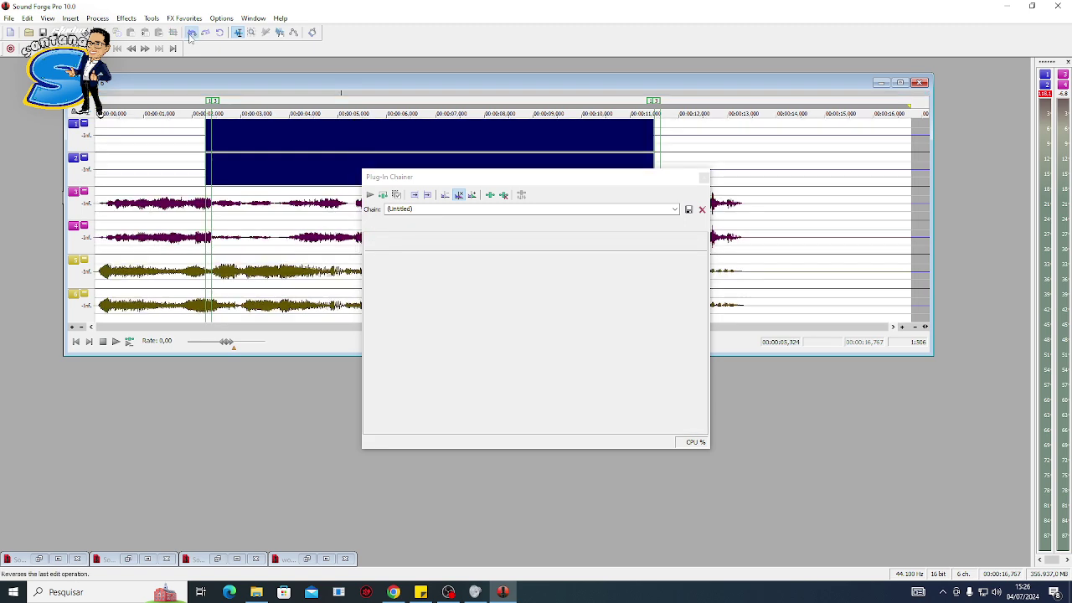
{"action": "left_click", "coordinate": [704, 178]}
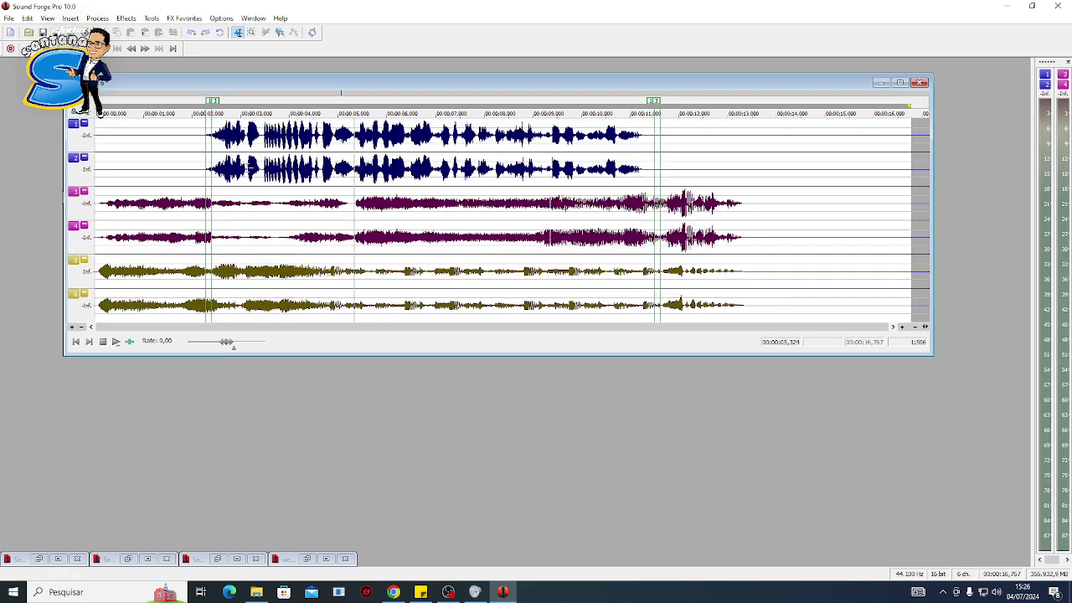
{"action": "key", "text": "space"}
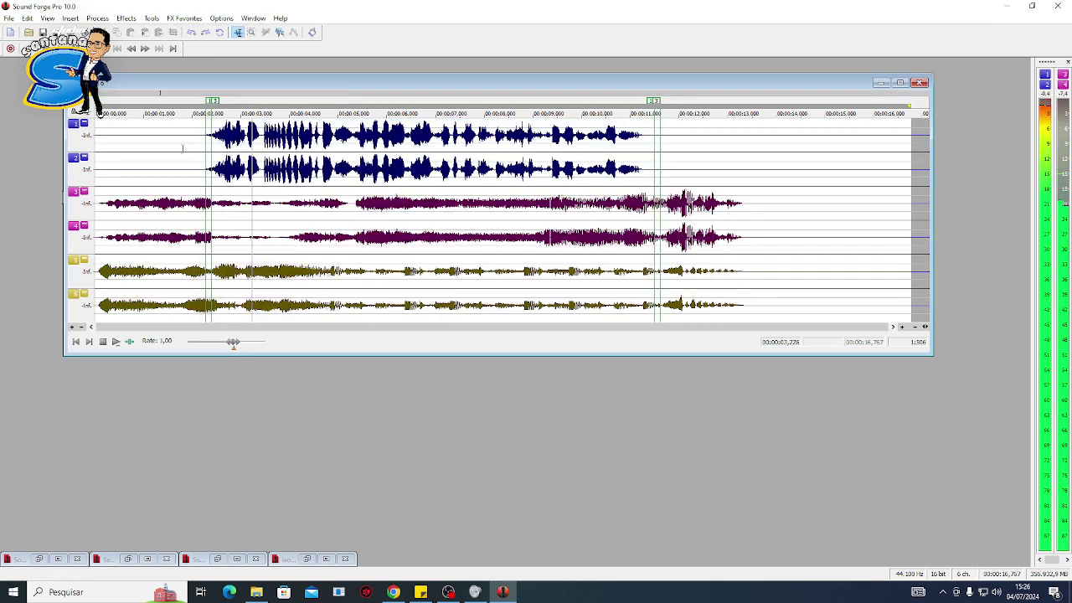
{"action": "key", "text": "space"}
- Convert the whole six-channel file to two channels with the Channel Converter preset "5.1 Surround to Stereo"
{"action": "key", "text": "ctrl+a"}
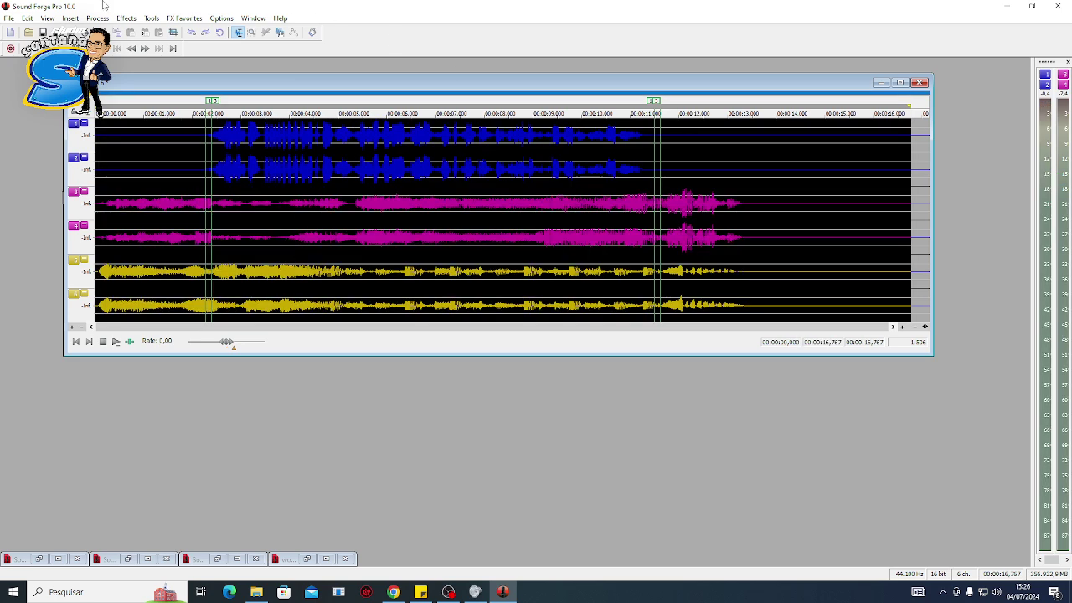
{"action": "left_click", "coordinate": [96, 18]}
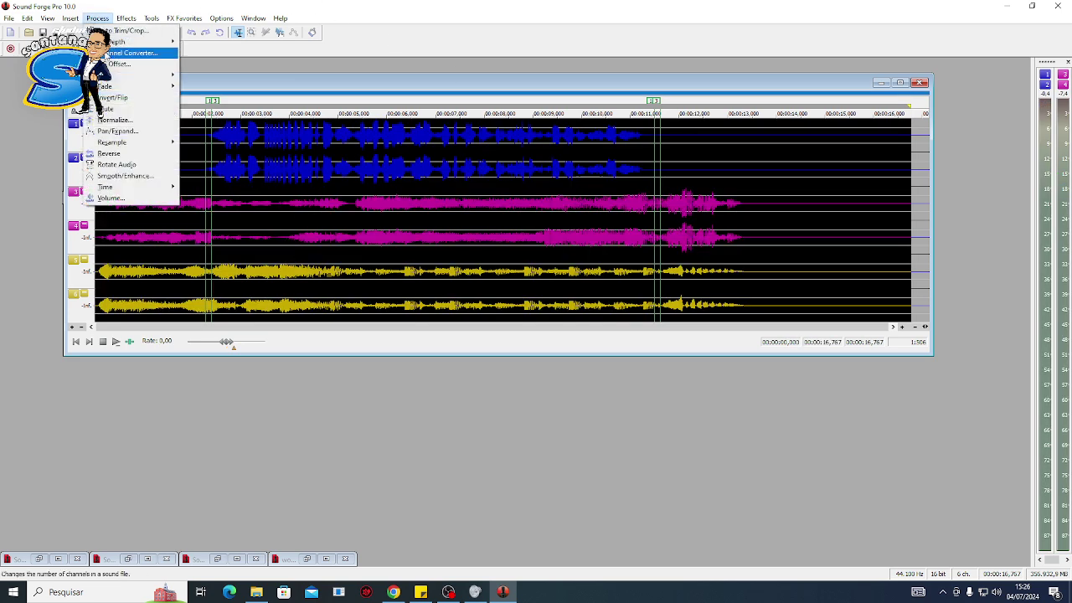
{"action": "left_click", "coordinate": [125, 52]}
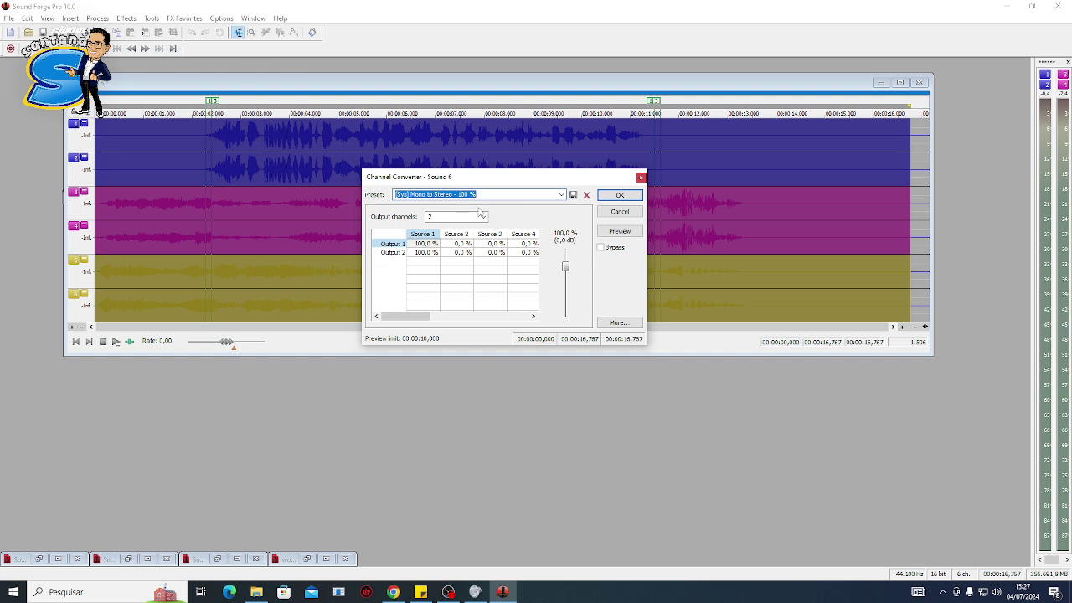
{"action": "left_click", "coordinate": [560, 195]}
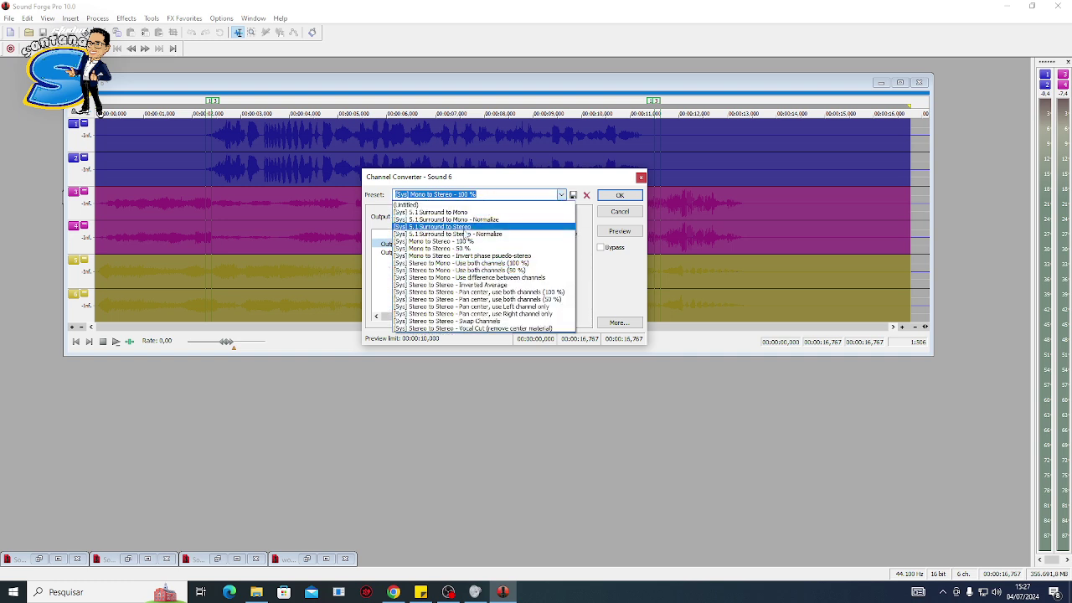
{"action": "left_click", "coordinate": [471, 227]}
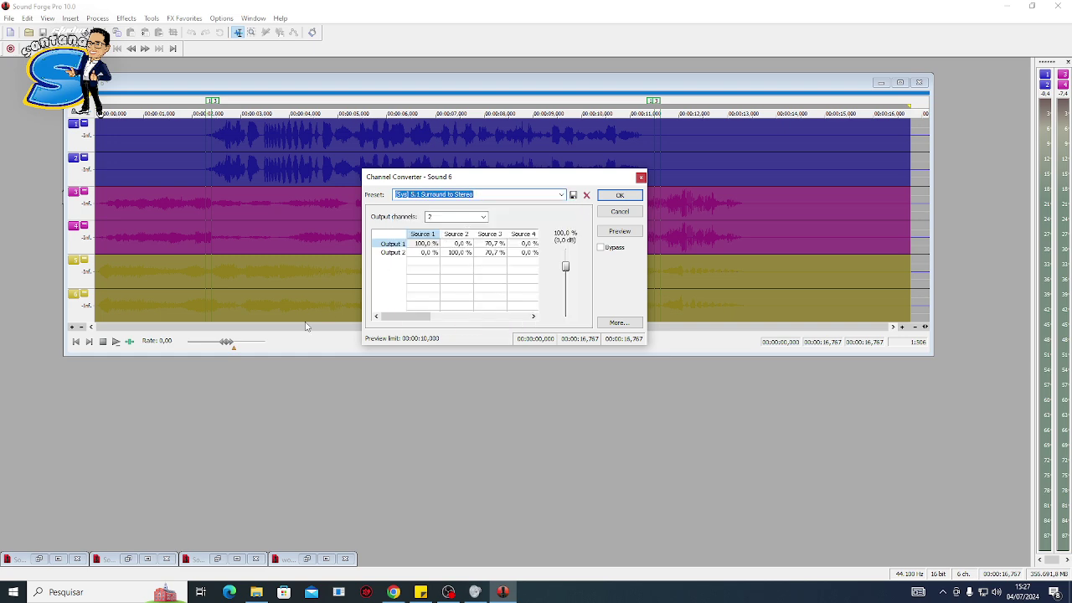
{"action": "left_click", "coordinate": [620, 194]}
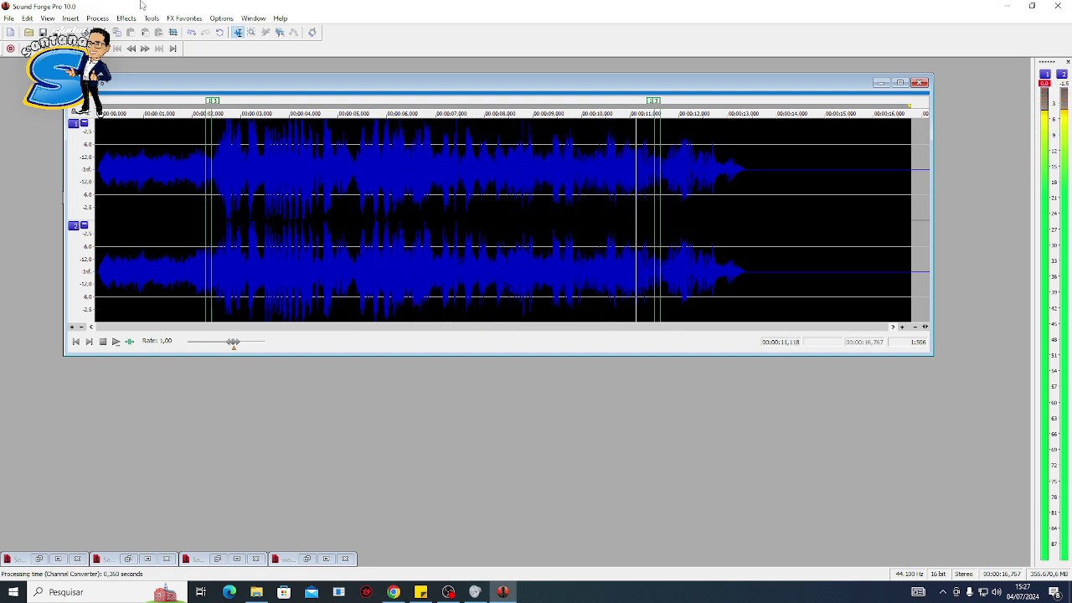
- Delete the trailing silence of the stereo audio after about 13.6 seconds
{"action": "left_click", "coordinate": [765, 180]}
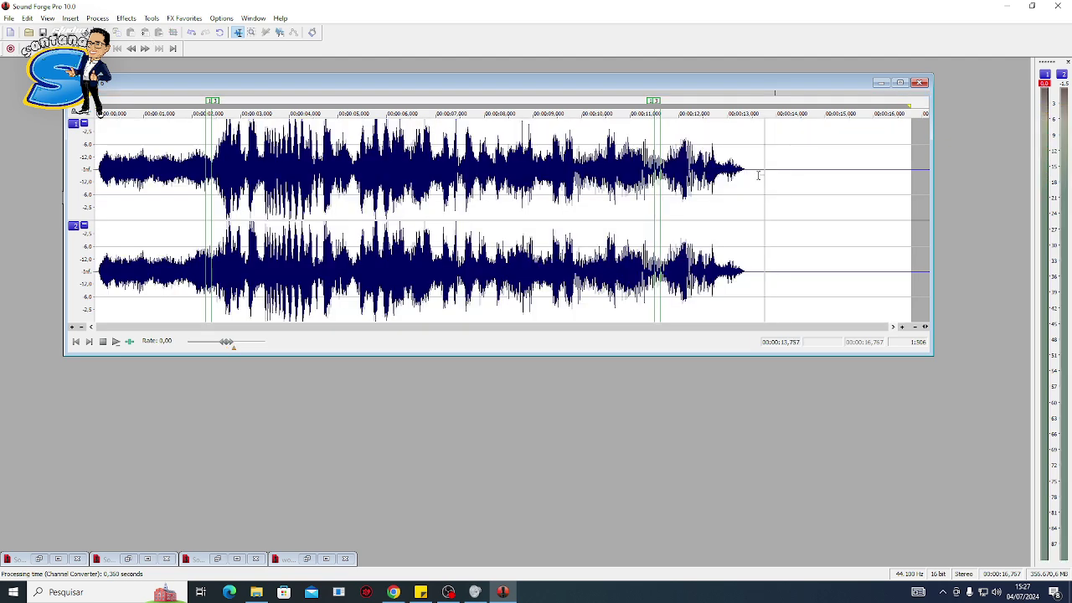
{"action": "left_click_drag", "start_coordinate": [765, 180], "coordinate": [1002, 304]}
{"action": "key", "text": "Delete"}
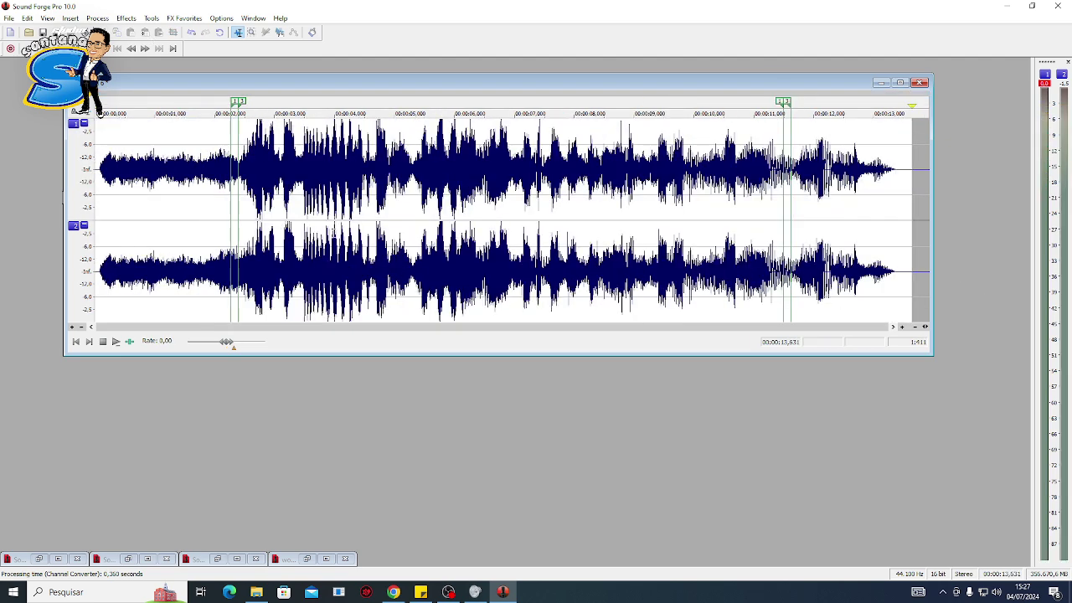
- Apply Wave Hammer with the "Master for 16-bit" preset to the whole trimmed stereo file and play the result
{"action": "double_click", "coordinate": [344, 228]}
{"action": "left_click", "coordinate": [323, 230]}
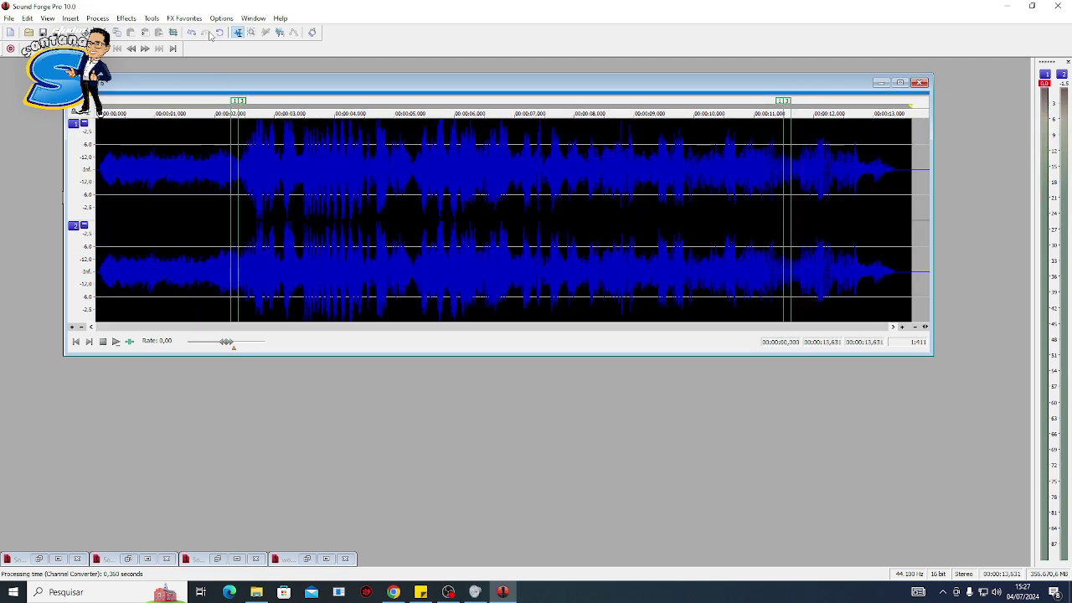
{"action": "left_click", "coordinate": [124, 18]}
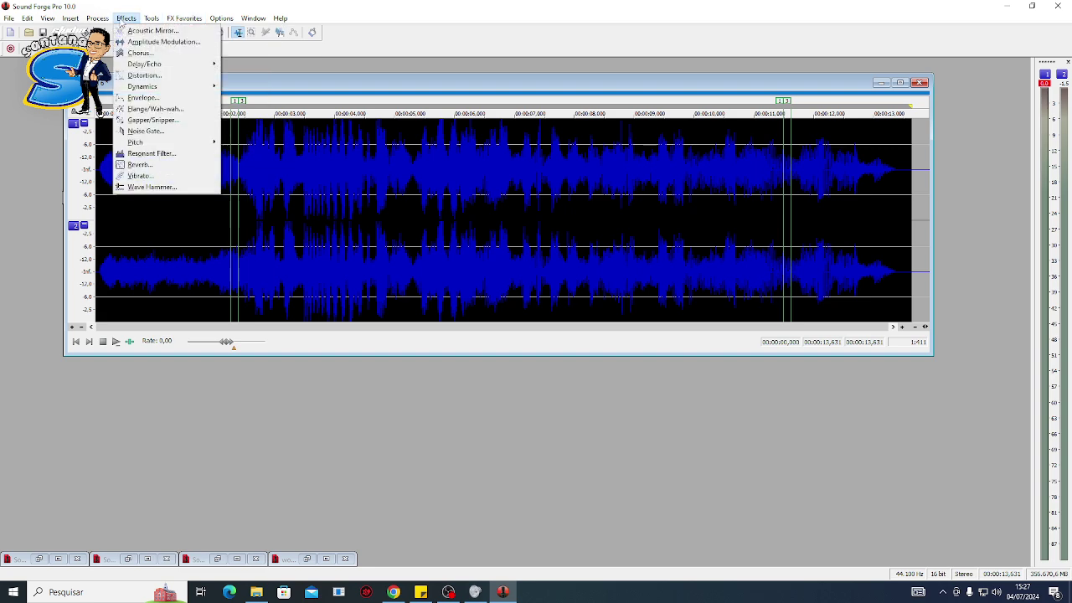
{"action": "left_click", "coordinate": [164, 187]}
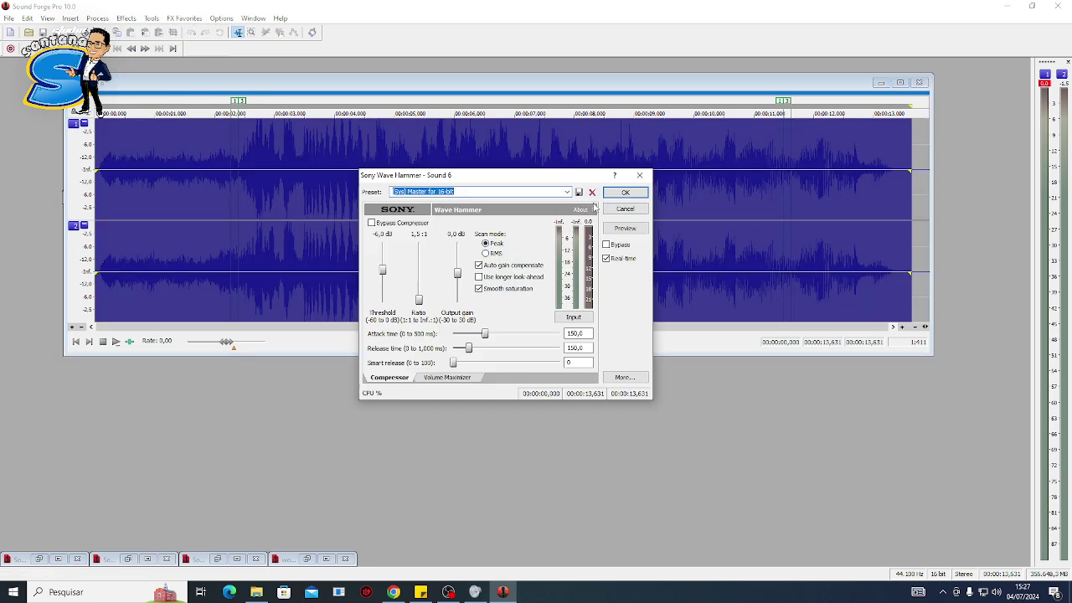
{"action": "left_click", "coordinate": [624, 193]}
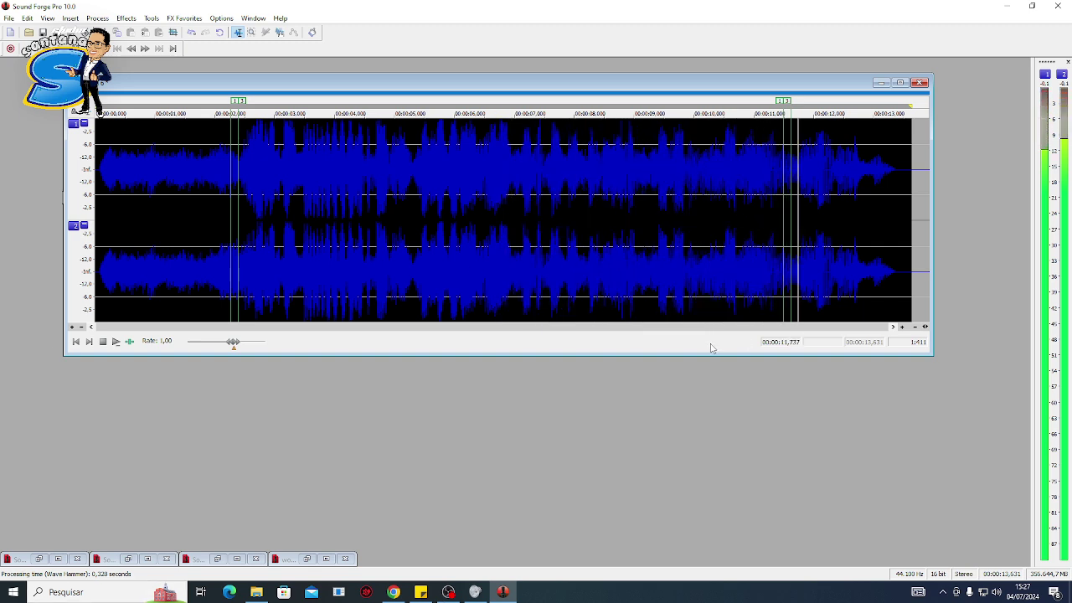
{"action": "left_click", "coordinate": [116, 342]}
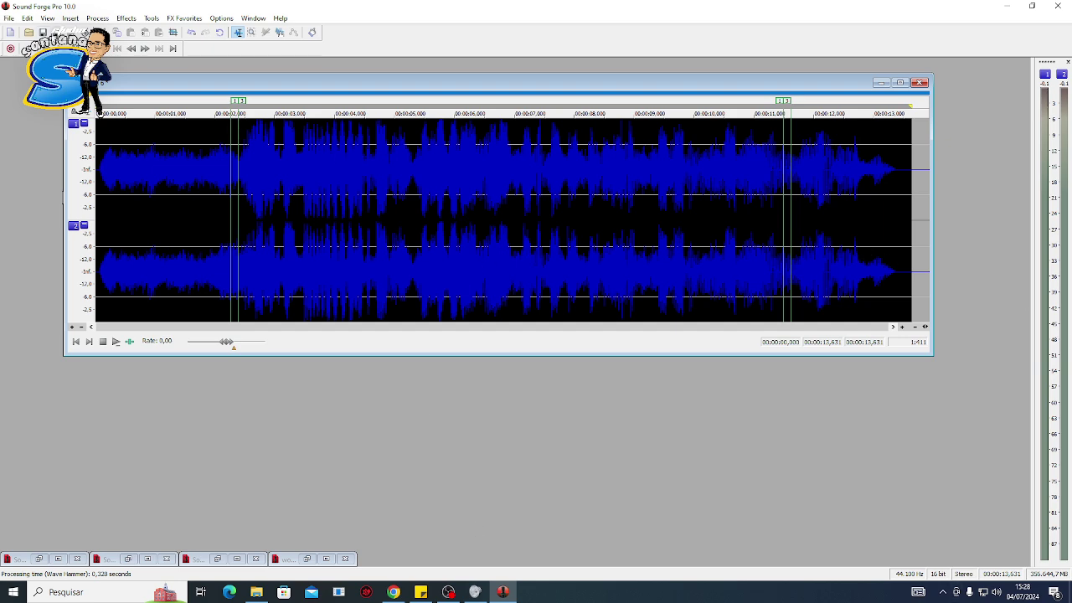
- Save the mastered audio as the MP3 file "teste multi.mp3" in the Músicas folder and switch to OBS
{"action": "key", "text": "ctrl+s"}
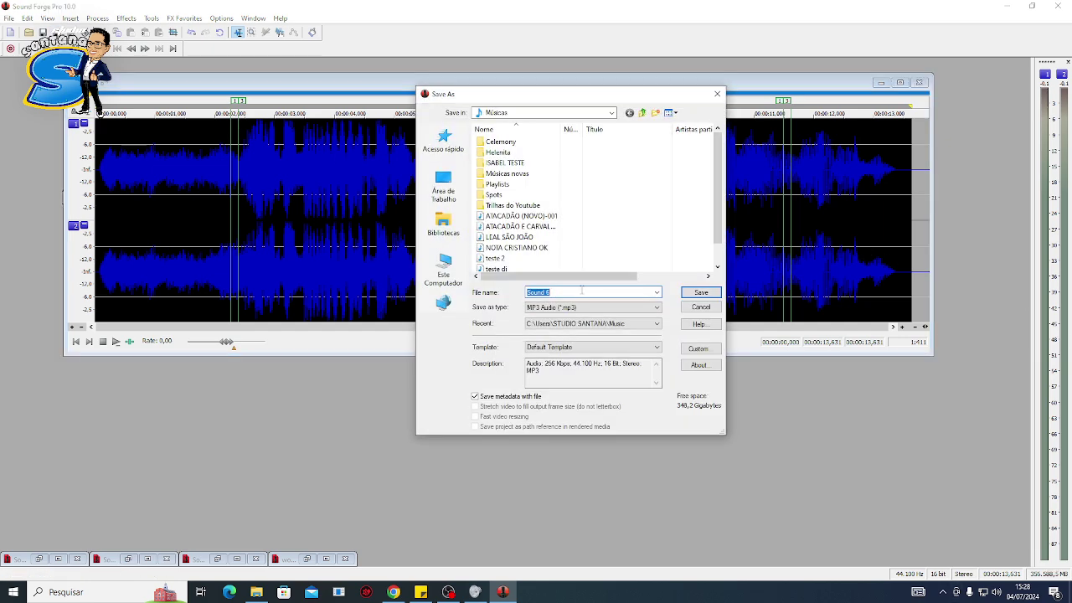
{"action": "type", "text": "teste"}
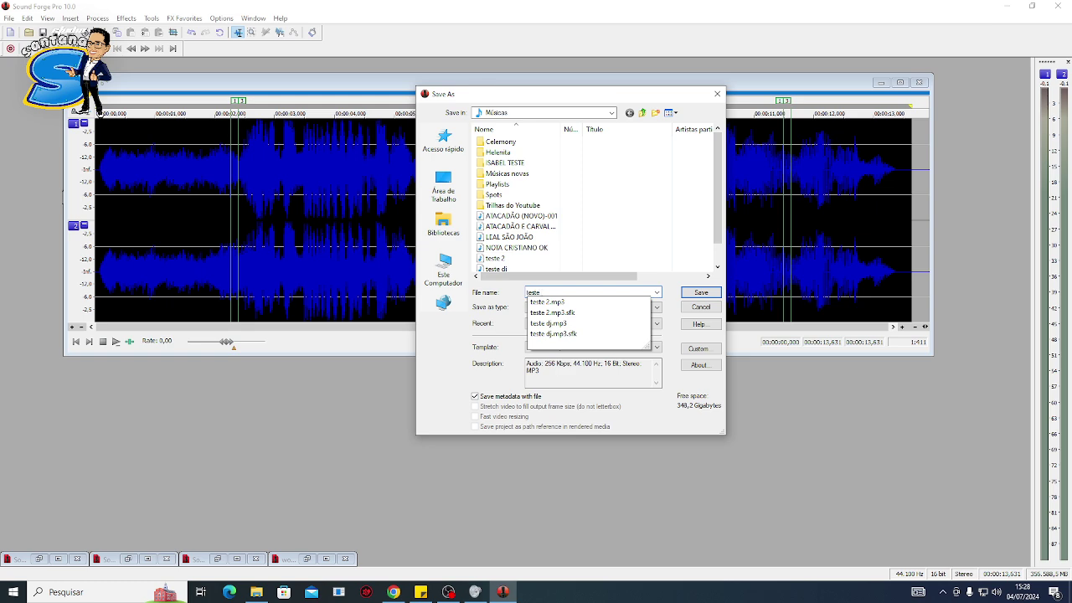
{"action": "type", "text": " multi.mp3"}
{"action": "key", "text": "Return"}
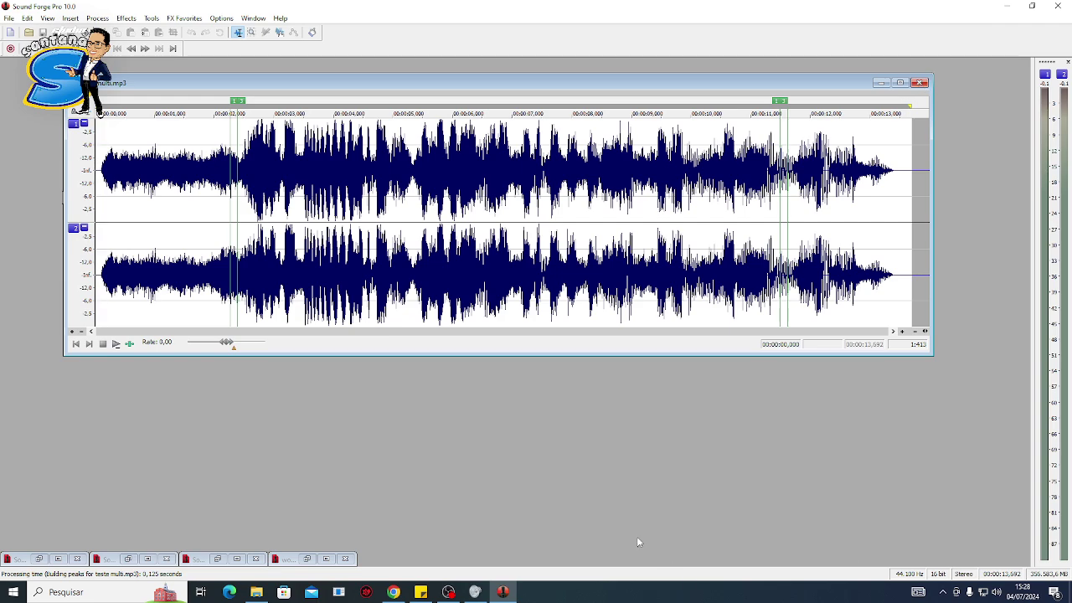
{"action": "left_click", "coordinate": [449, 591]}
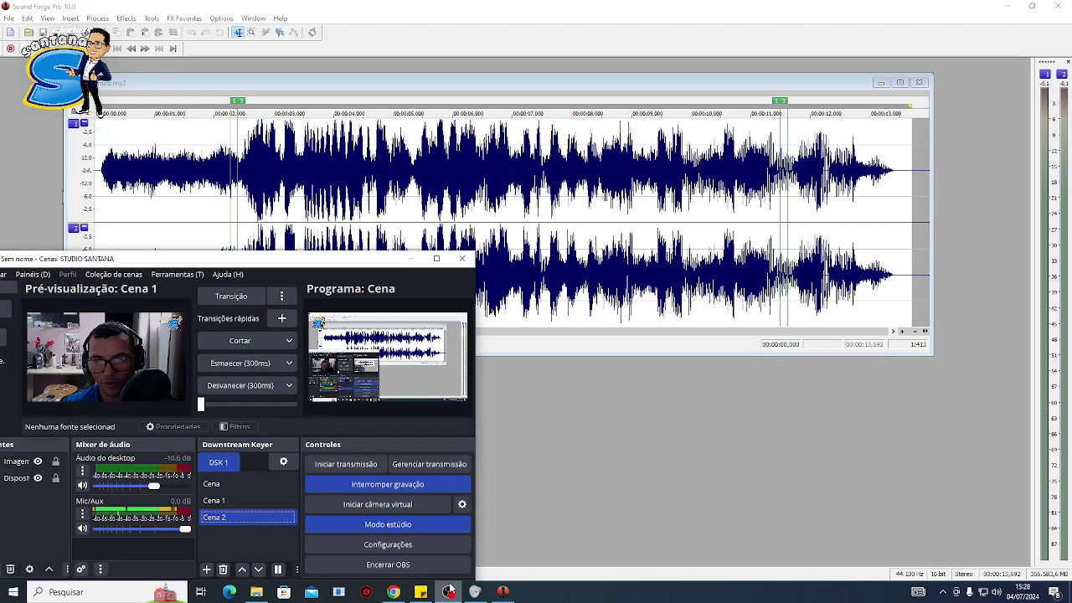